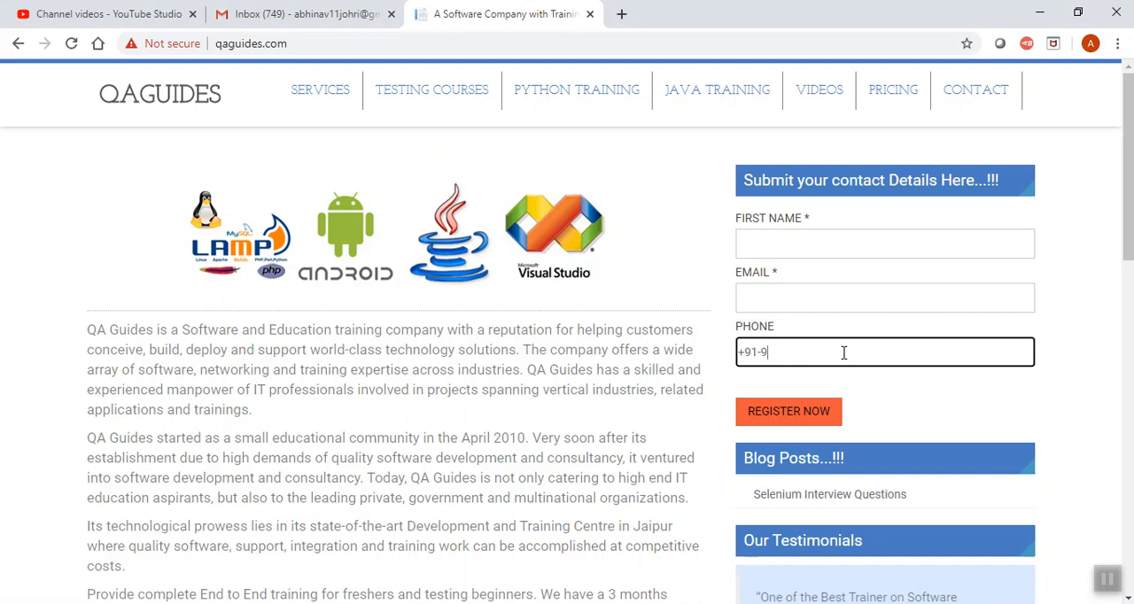
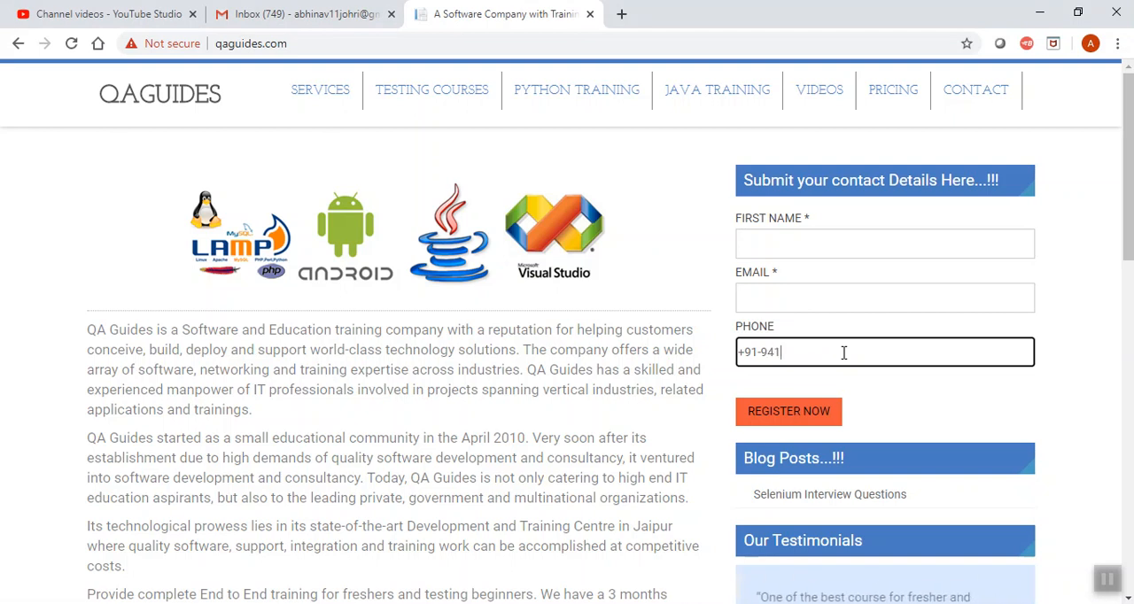
# Complete the phone number in the contact form's Phone field and select the whole entry
pyautogui.hotkey('ctrl', 'shift', 'Left')
pyautogui.hotkey('ctrl', 'shift', 'Left')
pyautogui.hotkey('ctrl', 'shift', 'Left')
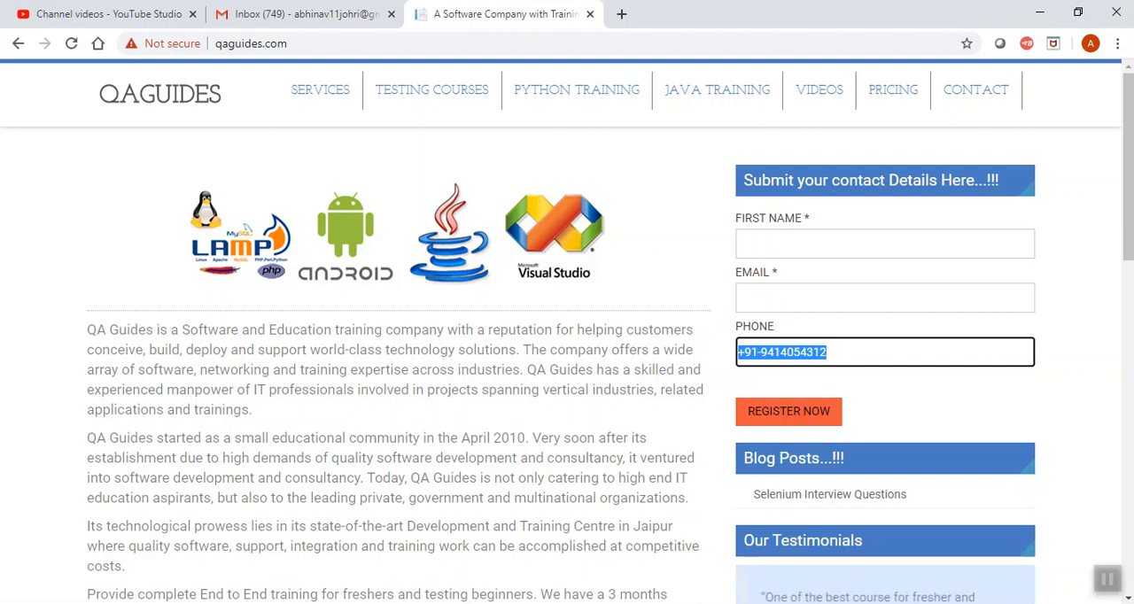
pyautogui.click(1115, 588)
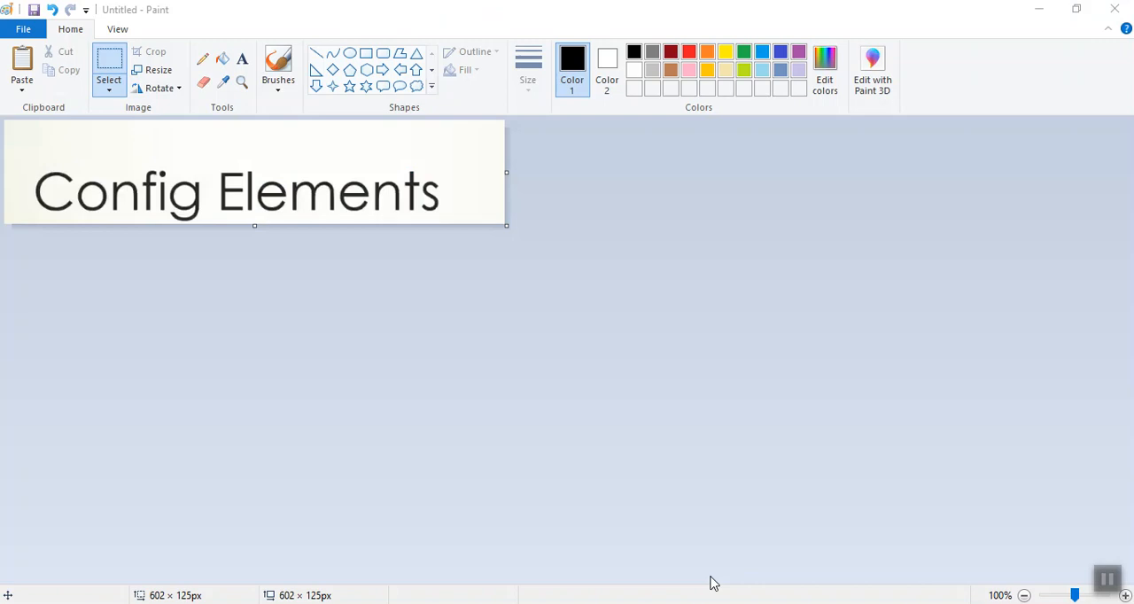
pyautogui.click(1111, 580)
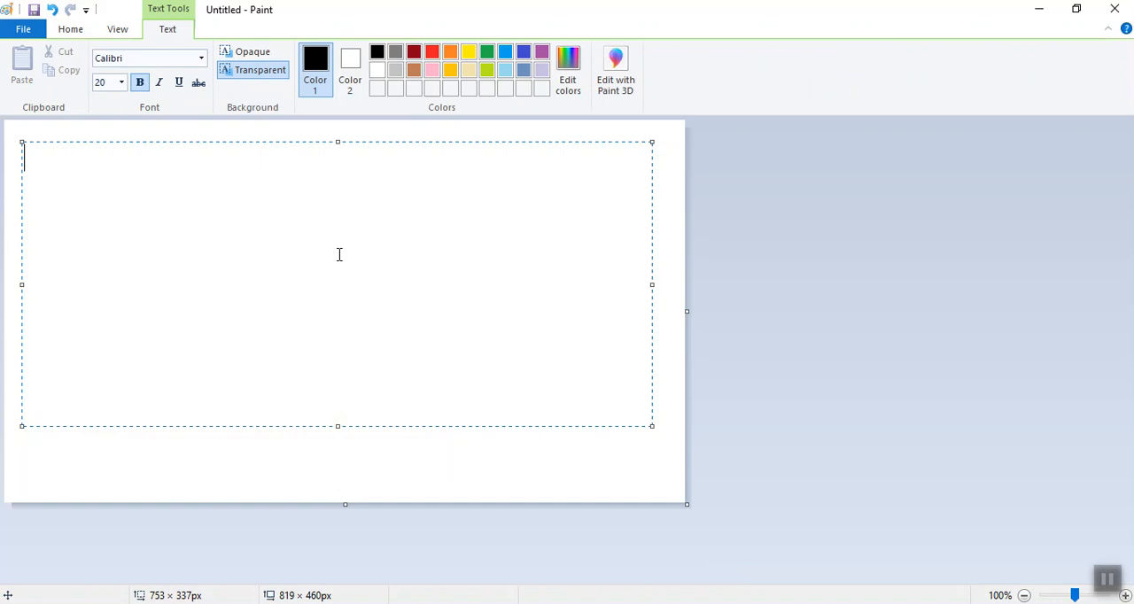
# Write "Config element ? configuration element which provide basic configuration" in the canvas text box
pyautogui.write('Config ')
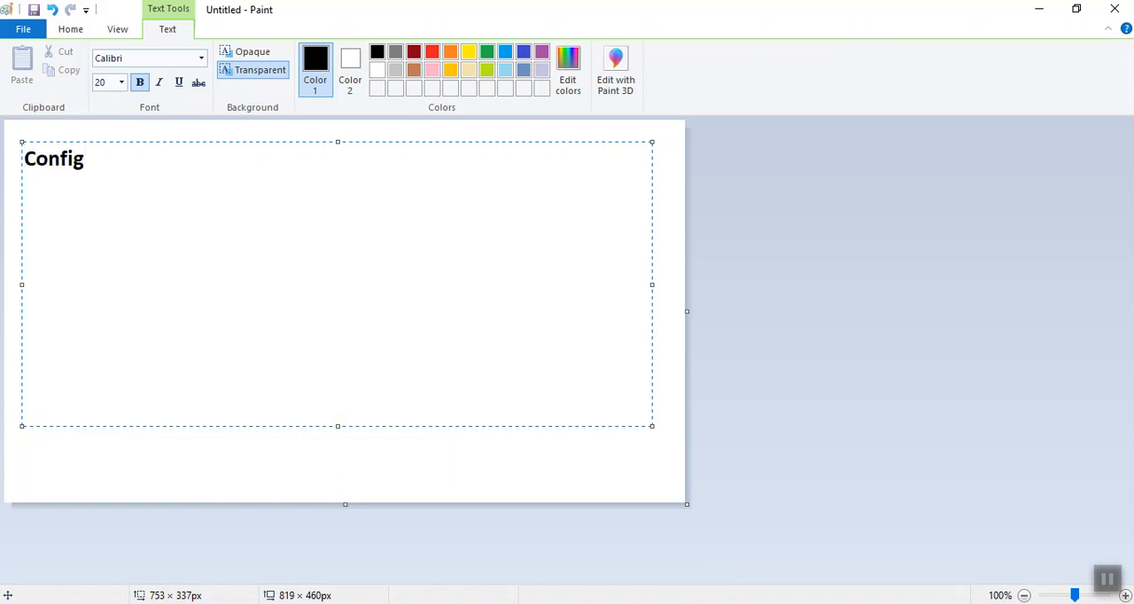
pyautogui.write('element ?')
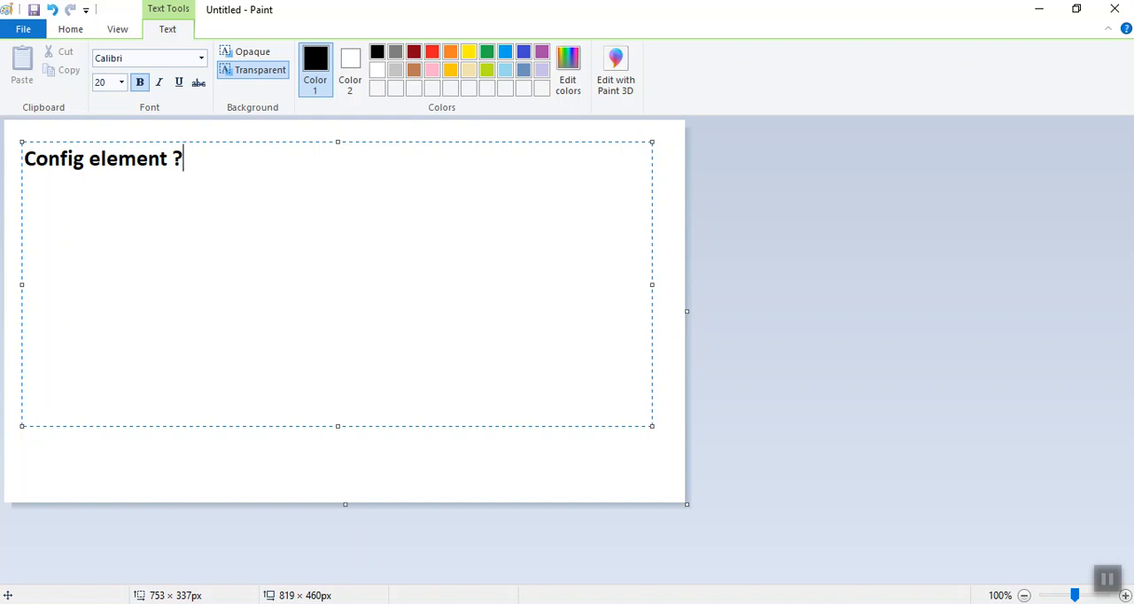
pyautogui.write('configura')
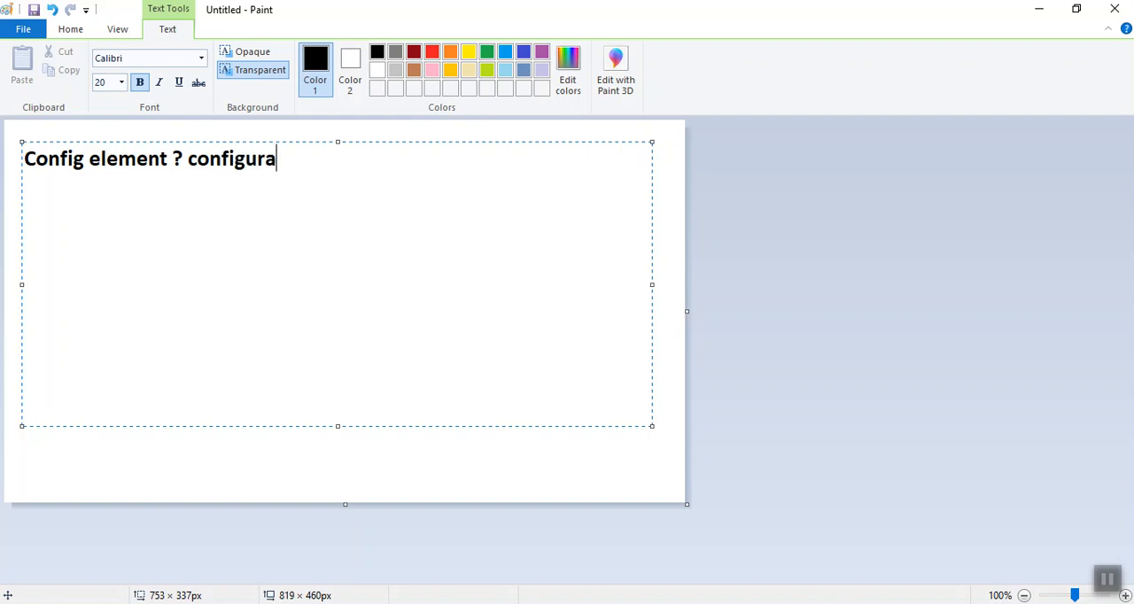
pyautogui.write('tion e')
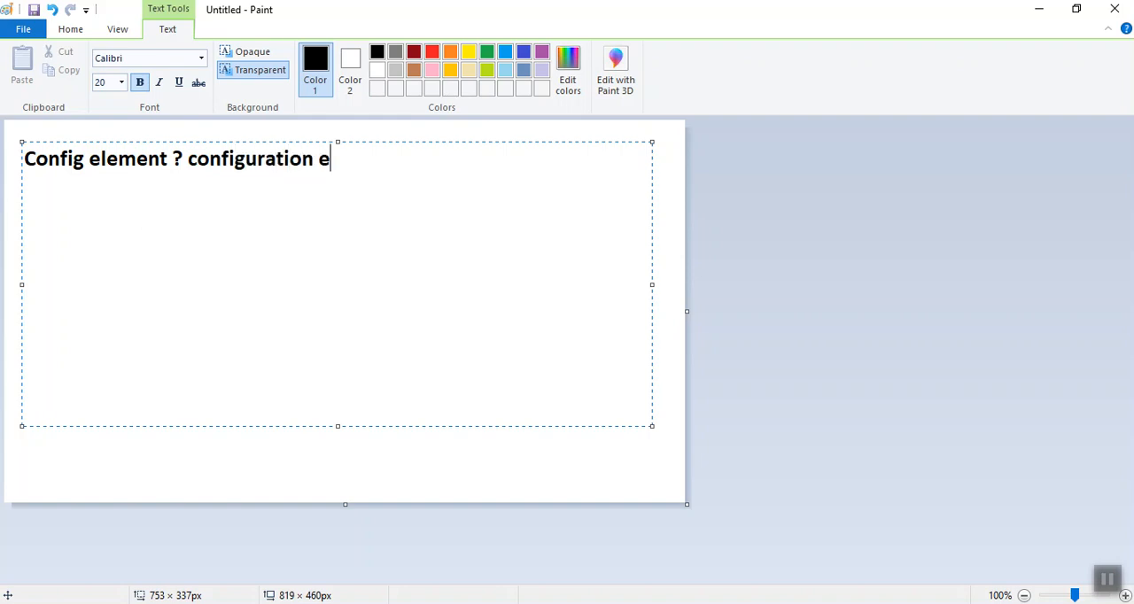
pyautogui.write('lement w')
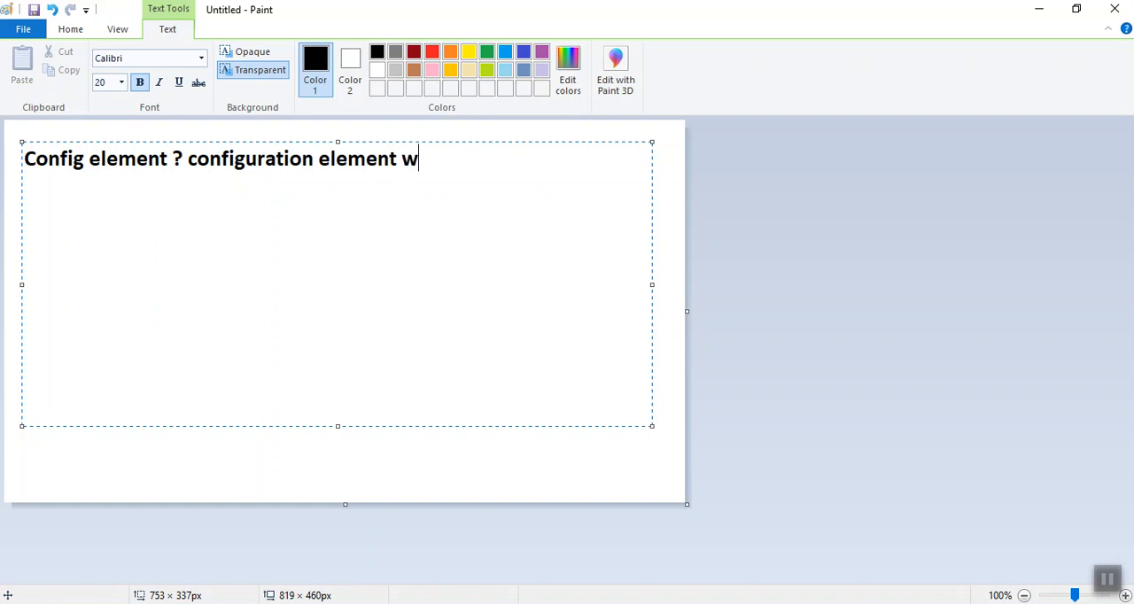
pyautogui.write('hich pr')
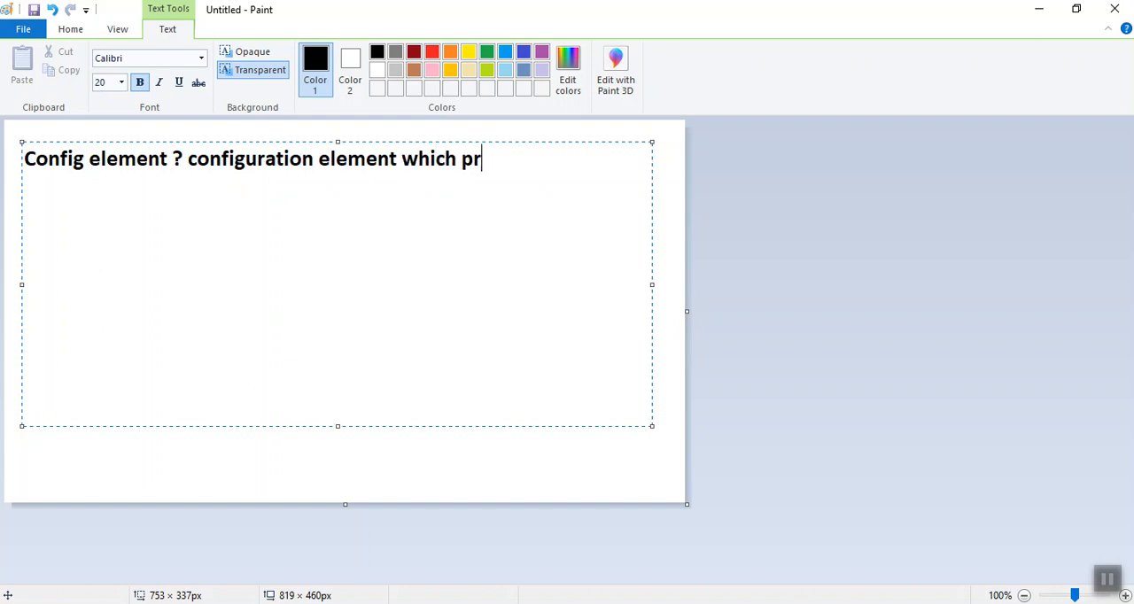
pyautogui.write('ovide b')
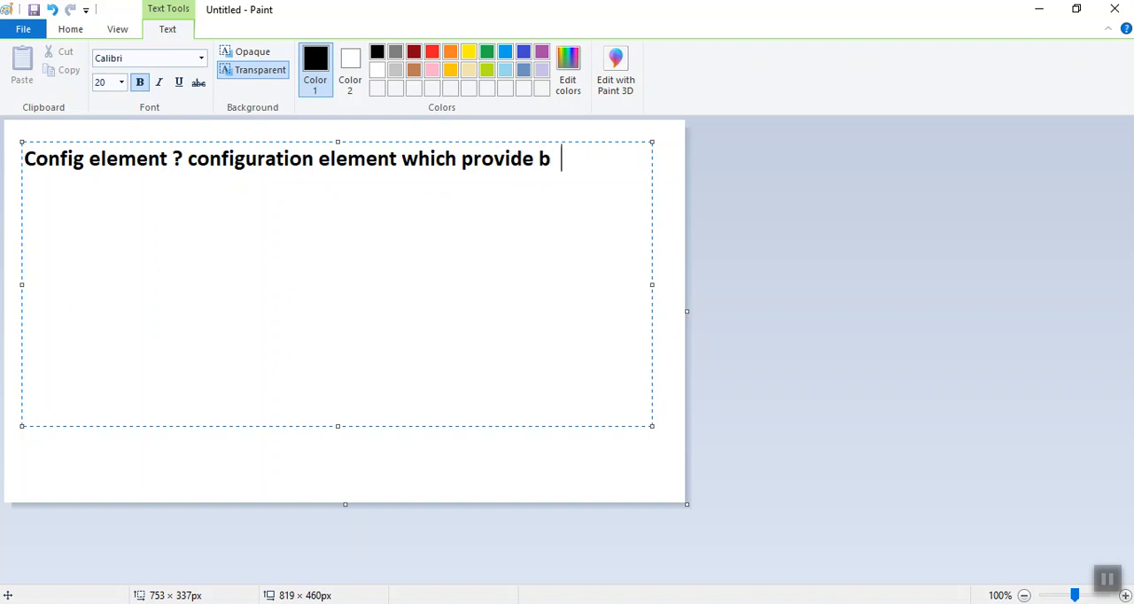
pyautogui.write('asic conf')
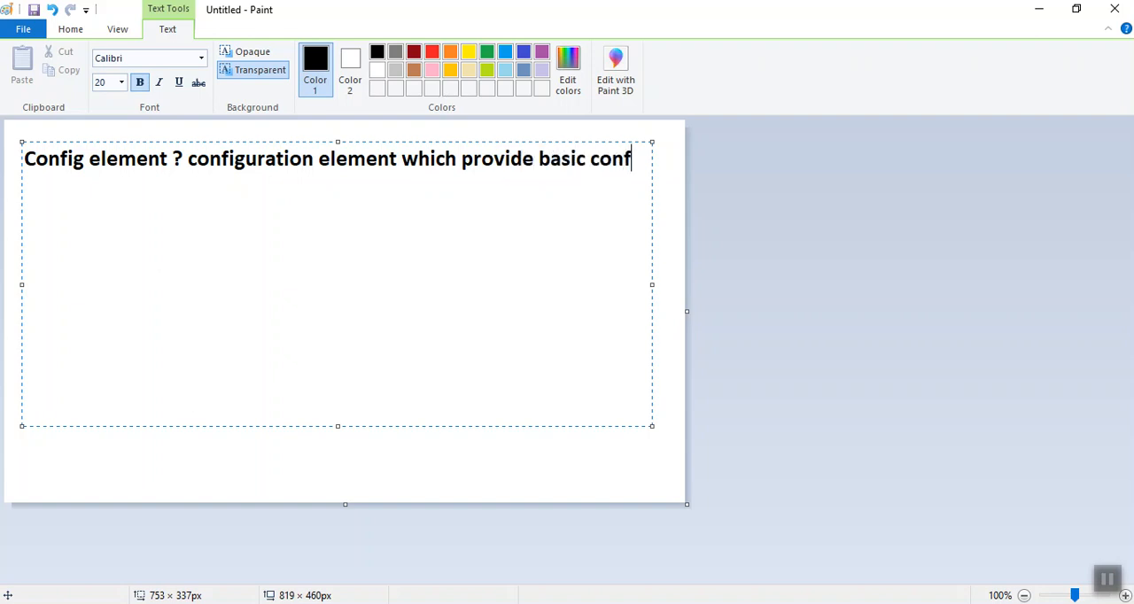
pyautogui.write('iguration')
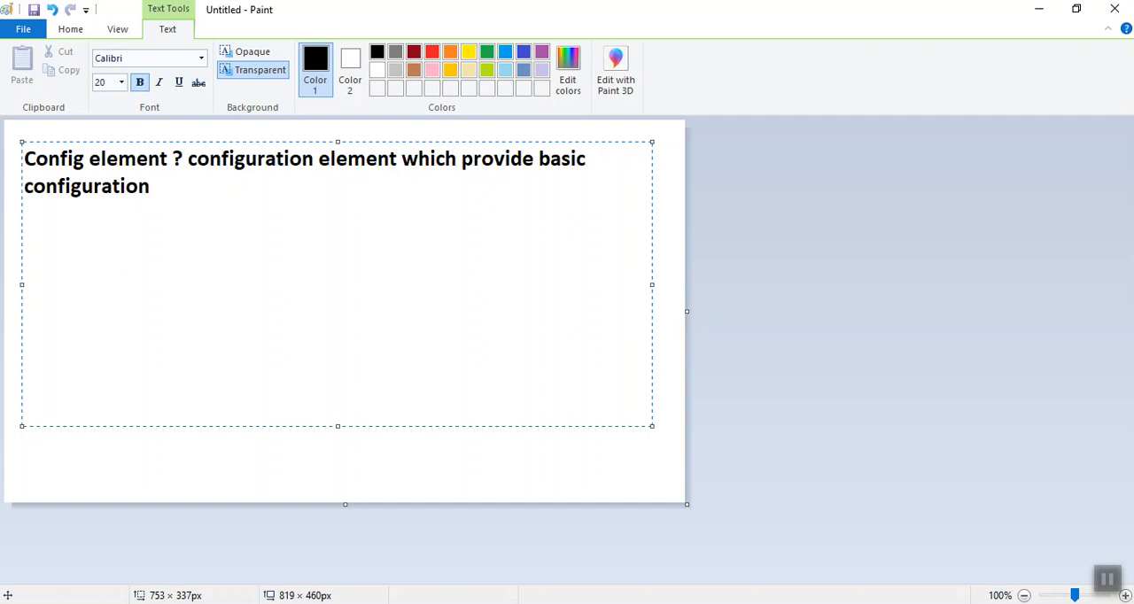
pyautogui.write('. this provi')
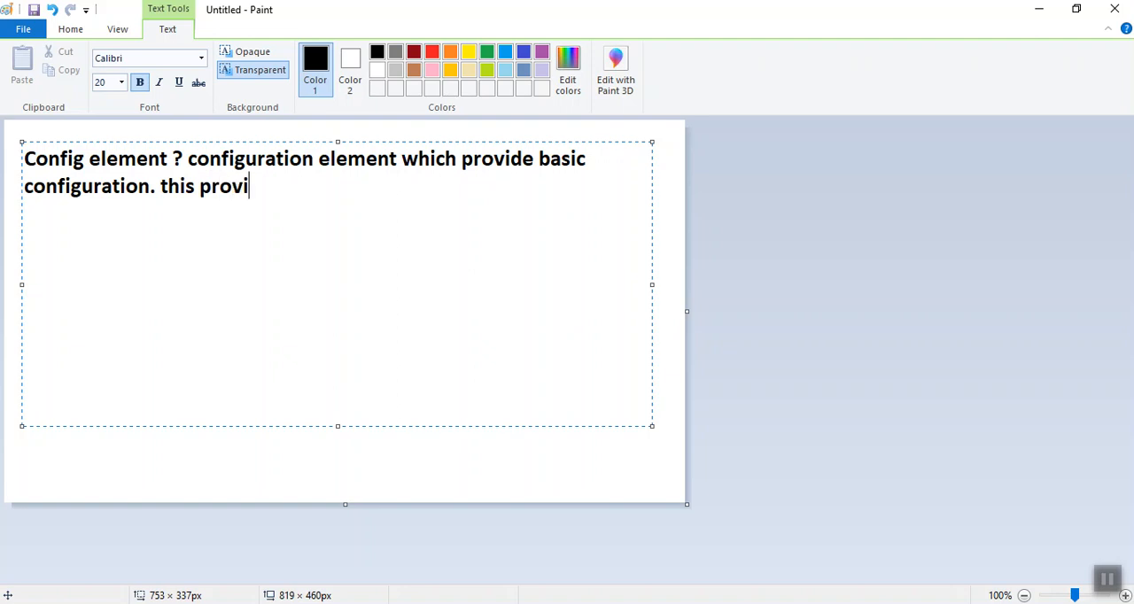
pyautogui.write('de confi')
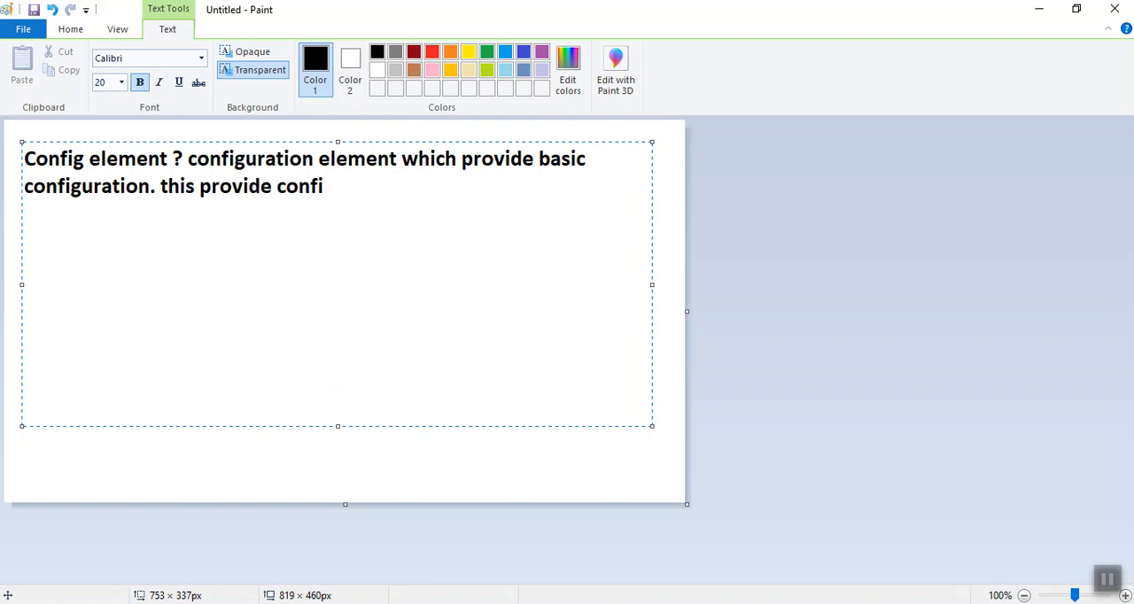
pyautogui.write(' to other ')
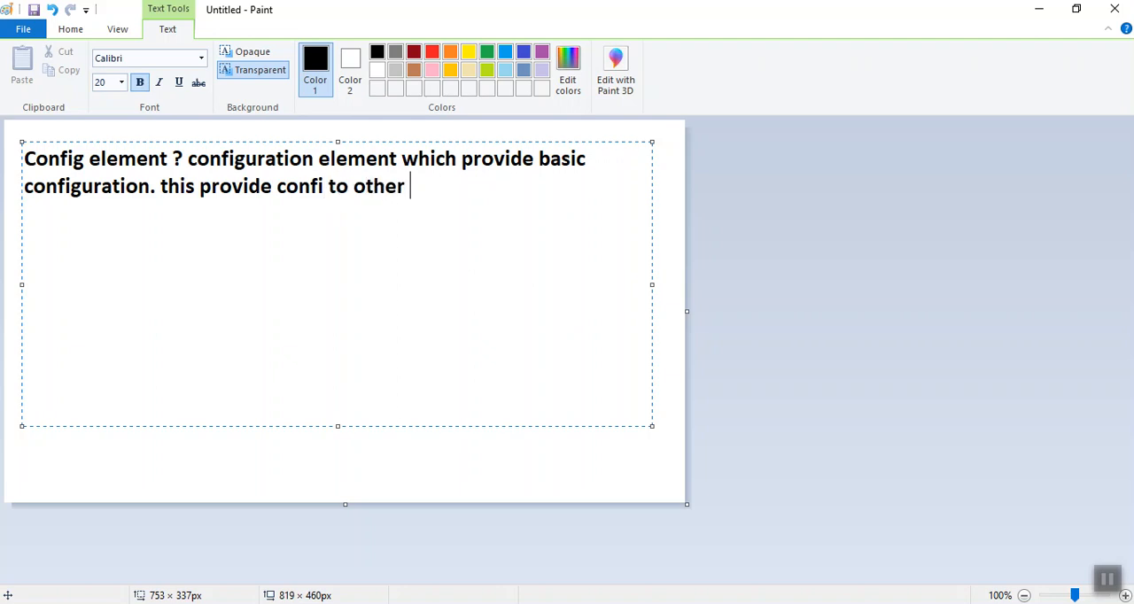
pyautogui.write('elements')
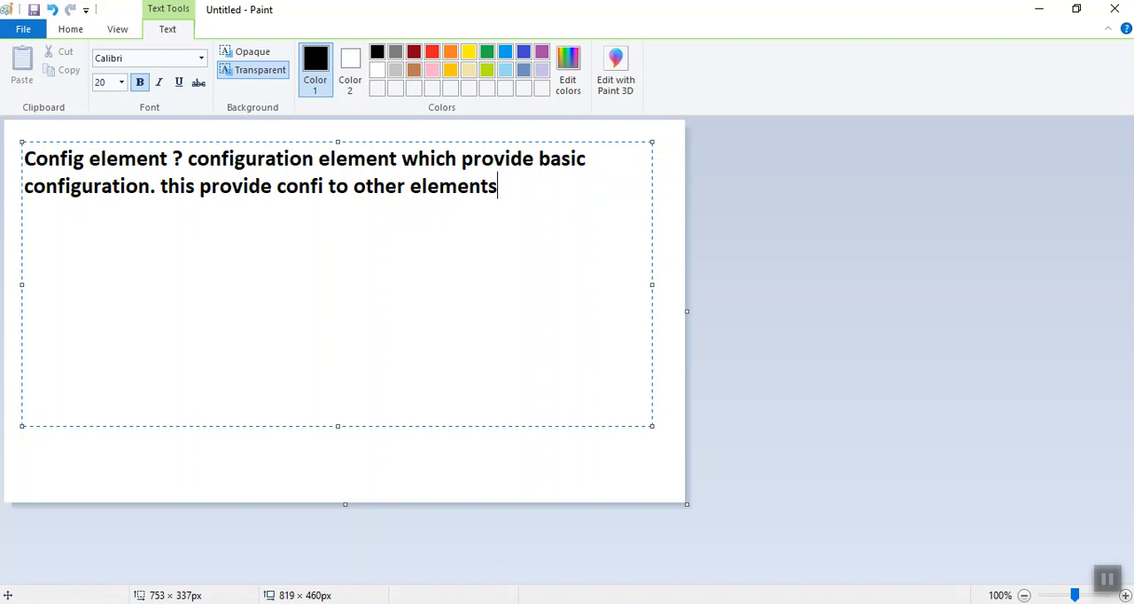
# Switch to Apache JMeter and add a Thread Group to the Test Plan
pyautogui.click(1106, 578)
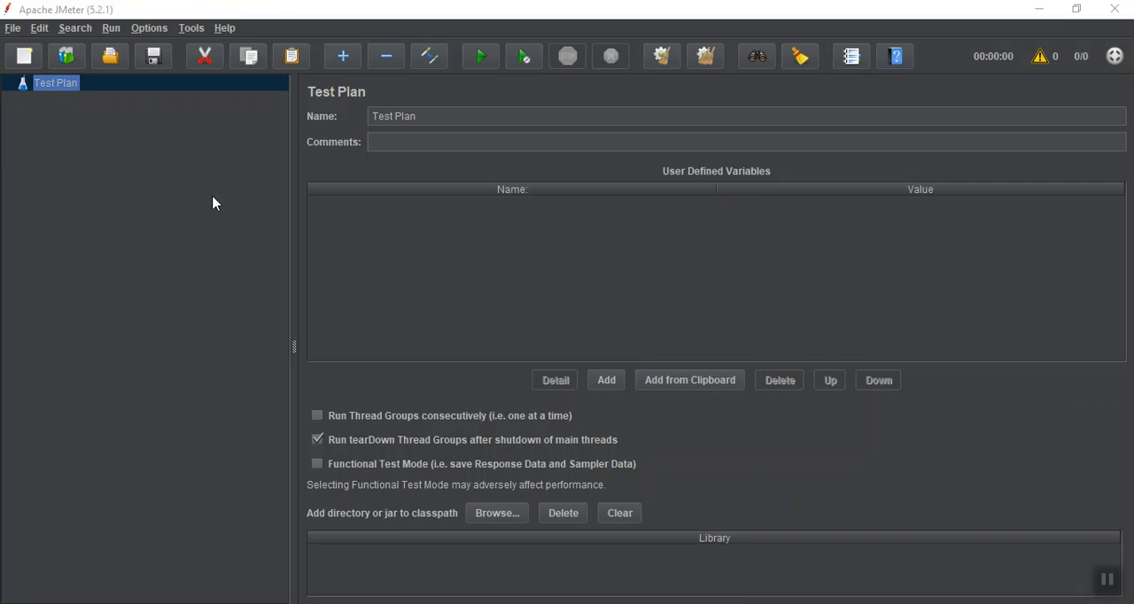
pyautogui.rightClick(48, 88)
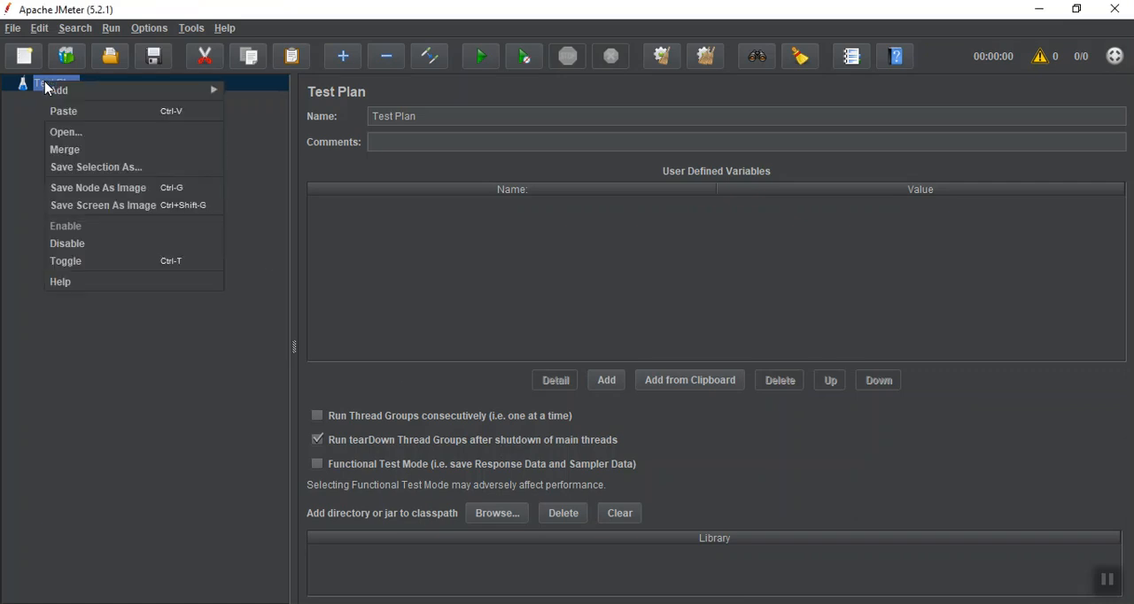
pyautogui.moveTo(76, 92)
pyautogui.moveTo(288, 91)
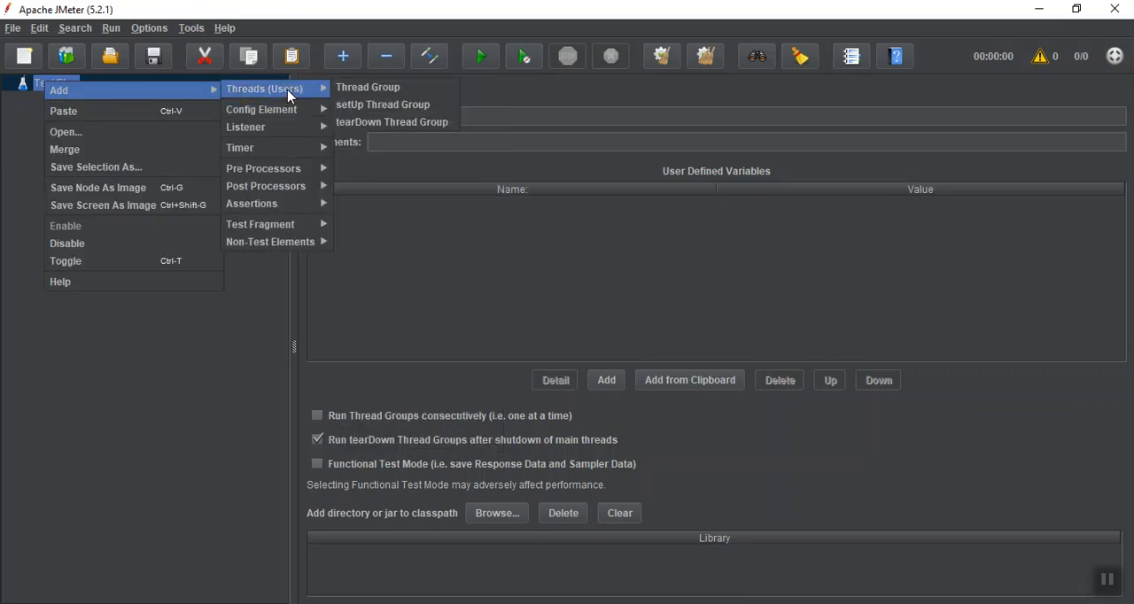
pyautogui.click(358, 96)
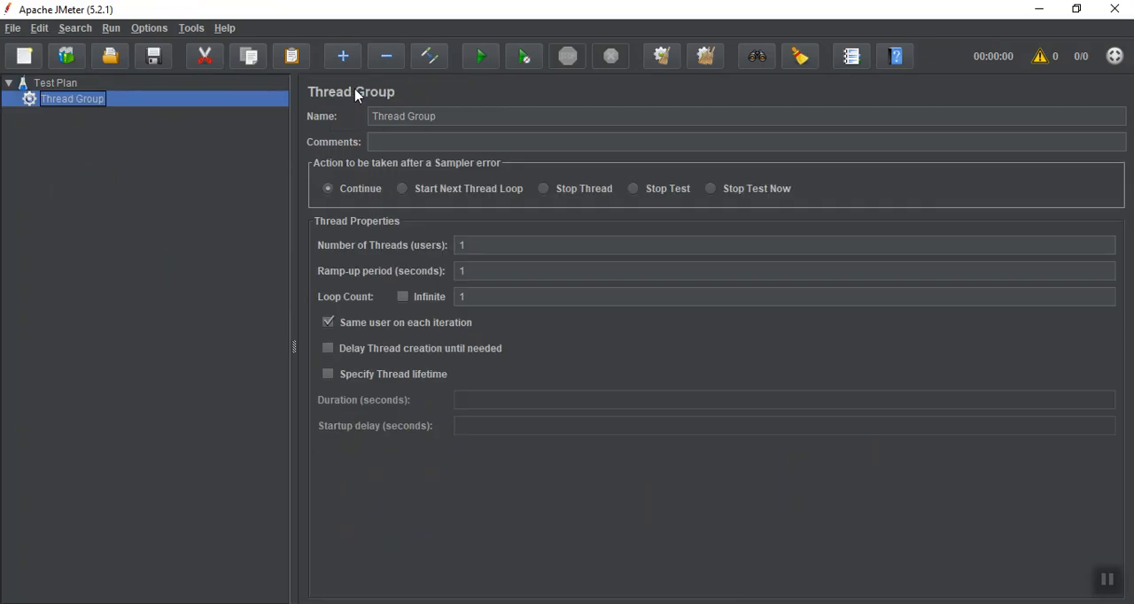
# Rename the thread group as "Thread Group - user defined variables"
pyautogui.click(448, 116)
pyautogui.write('- user d')
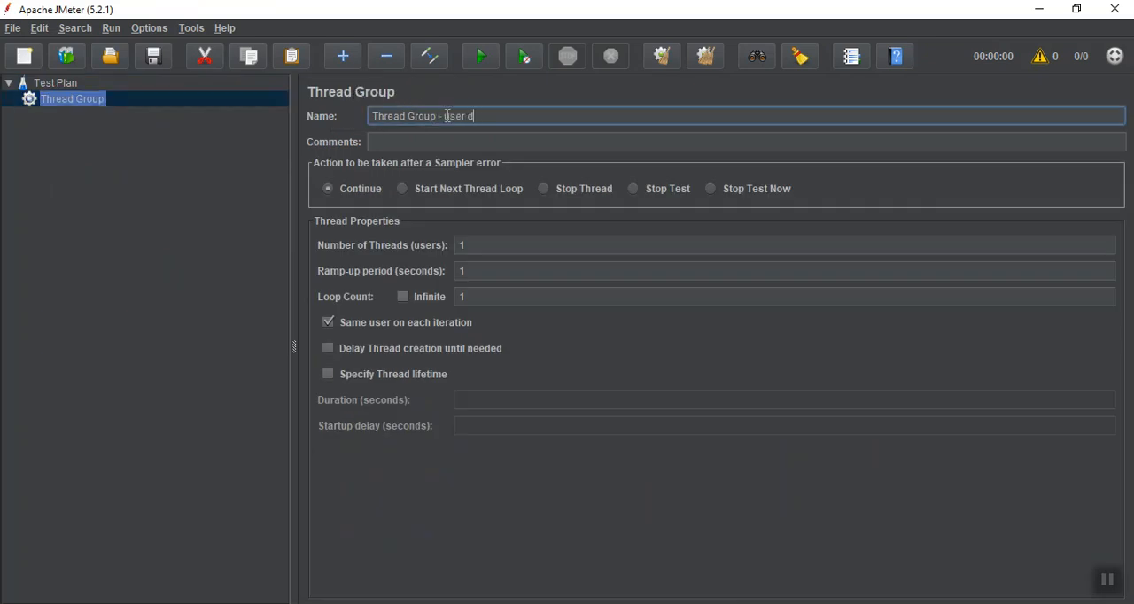
pyautogui.write('efined val')
pyautogui.write('riable')
pyautogui.write('s')
# Add a User Defined Variables config element to the thread group
pyautogui.rightClick(98, 103)
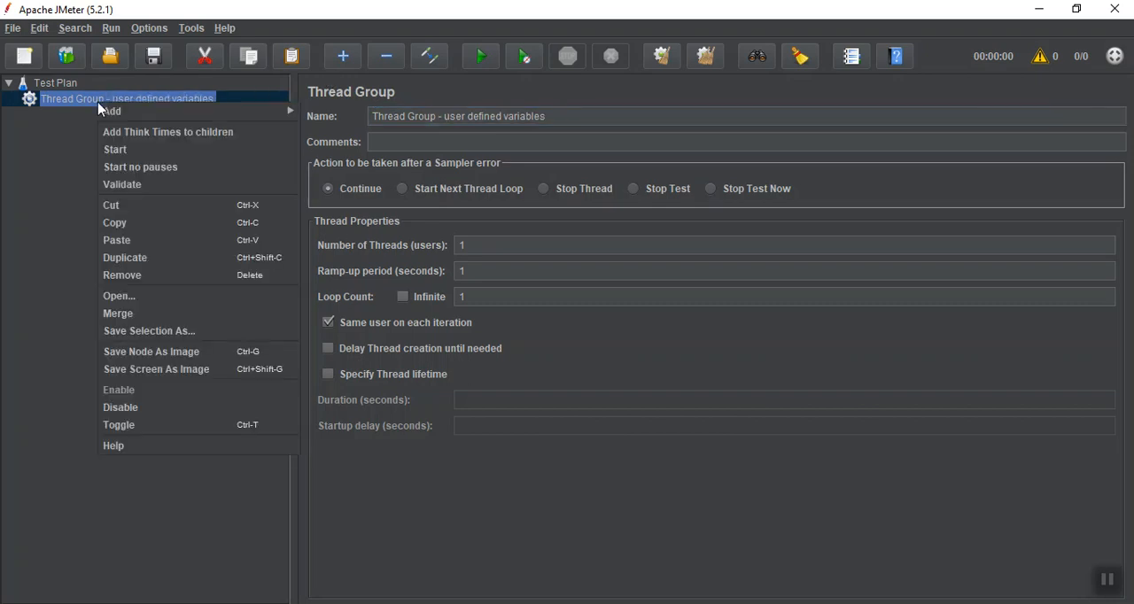
pyautogui.moveTo(101, 110)
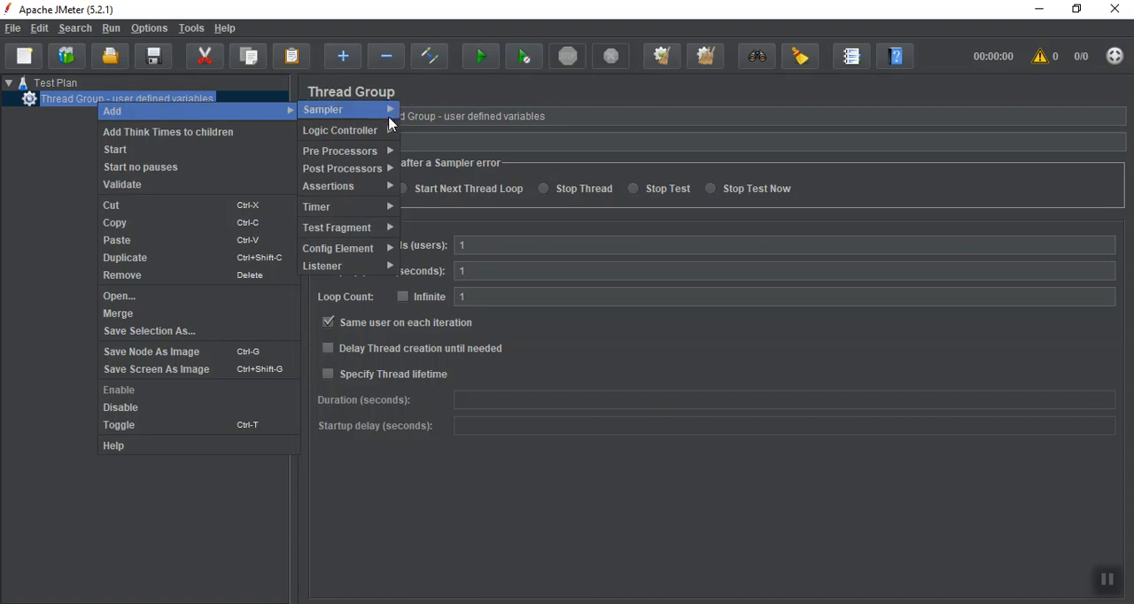
pyautogui.moveTo(370, 249)
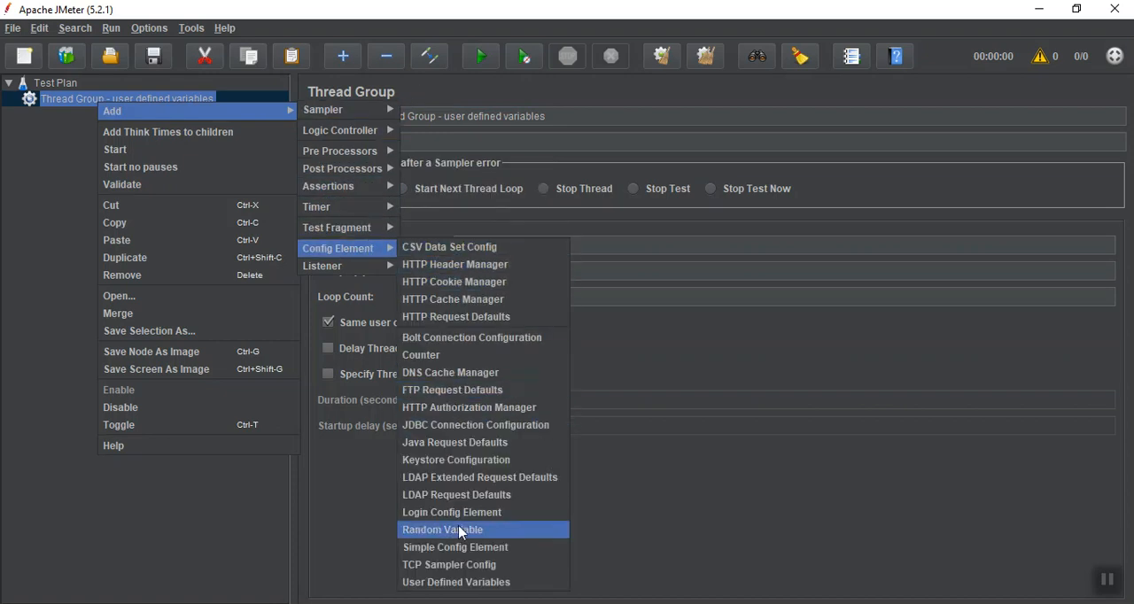
pyautogui.click(457, 582)
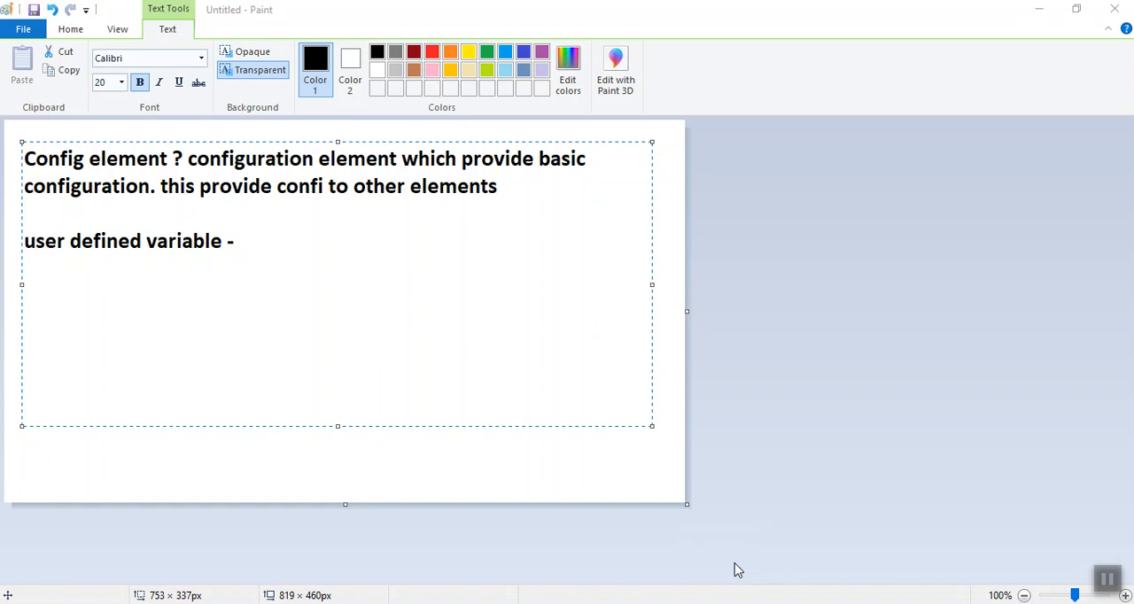
# Complete the "user defined variable -" note with "variables which user defines"
pyautogui.click(281, 258)
pyautogui.write('variab')
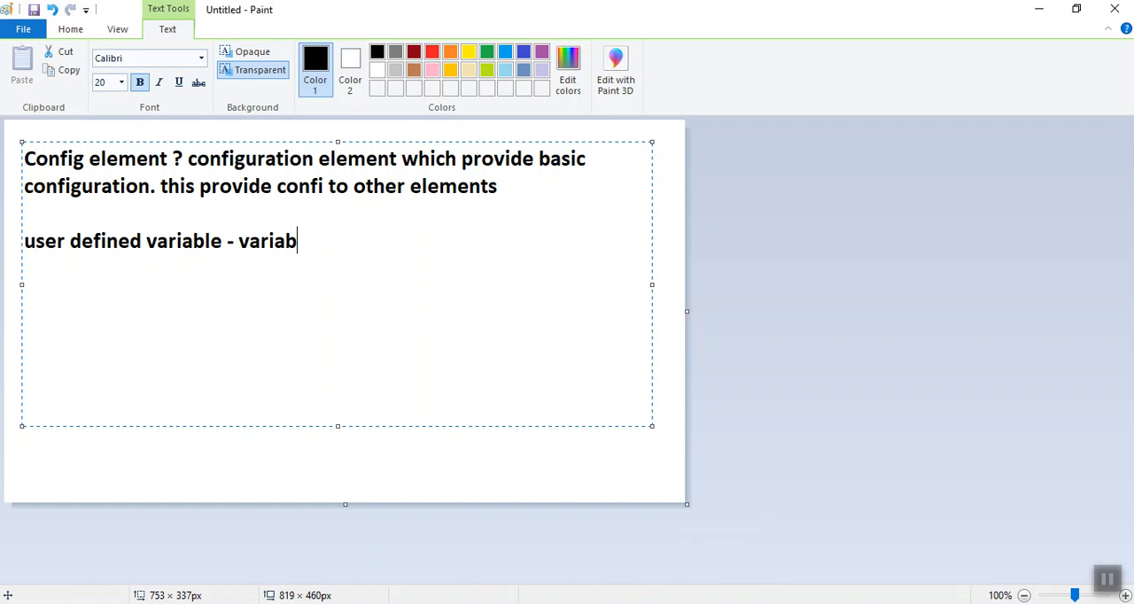
pyautogui.write('les wh')
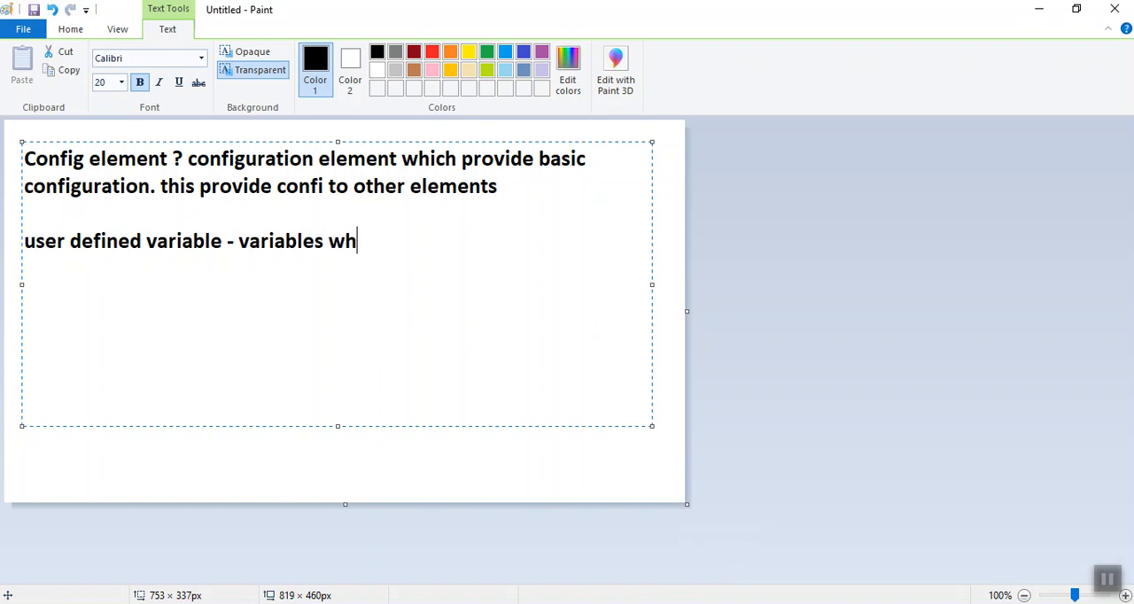
pyautogui.write('ich user d')
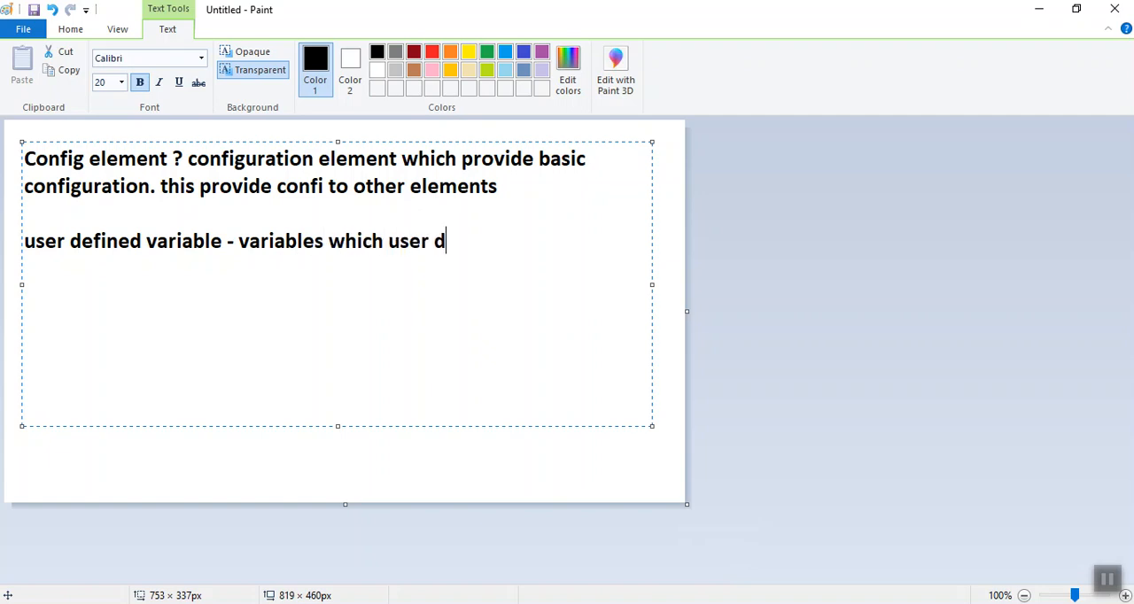
pyautogui.write('efines')
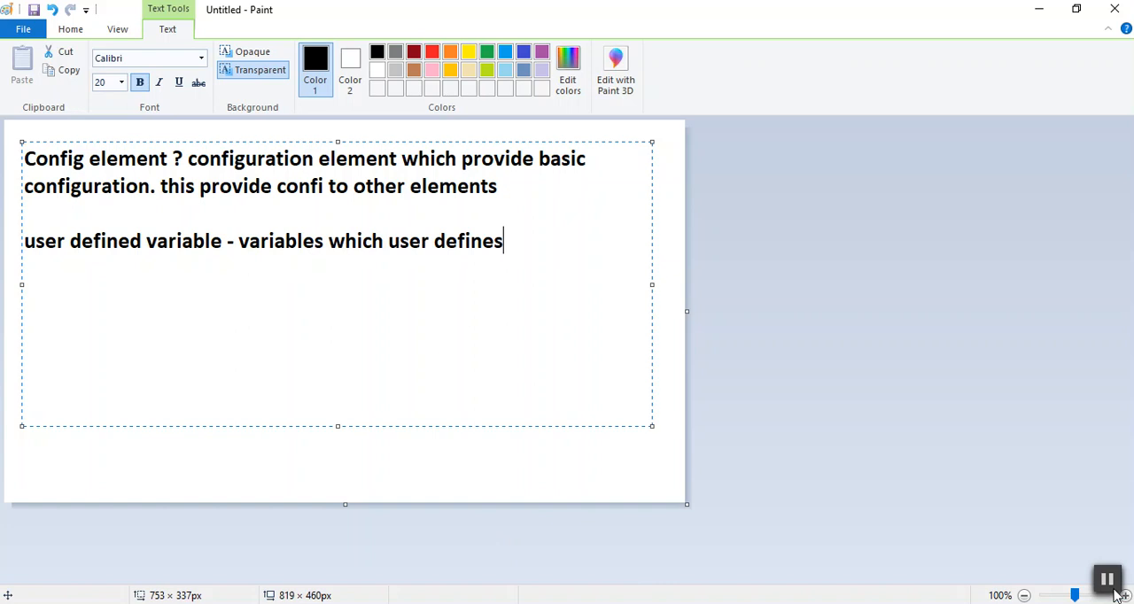
# Add the example line "eg:- name = qaguides" below the user defined variable note
pyautogui.press('Return')
pyautogui.write('eg:- name')
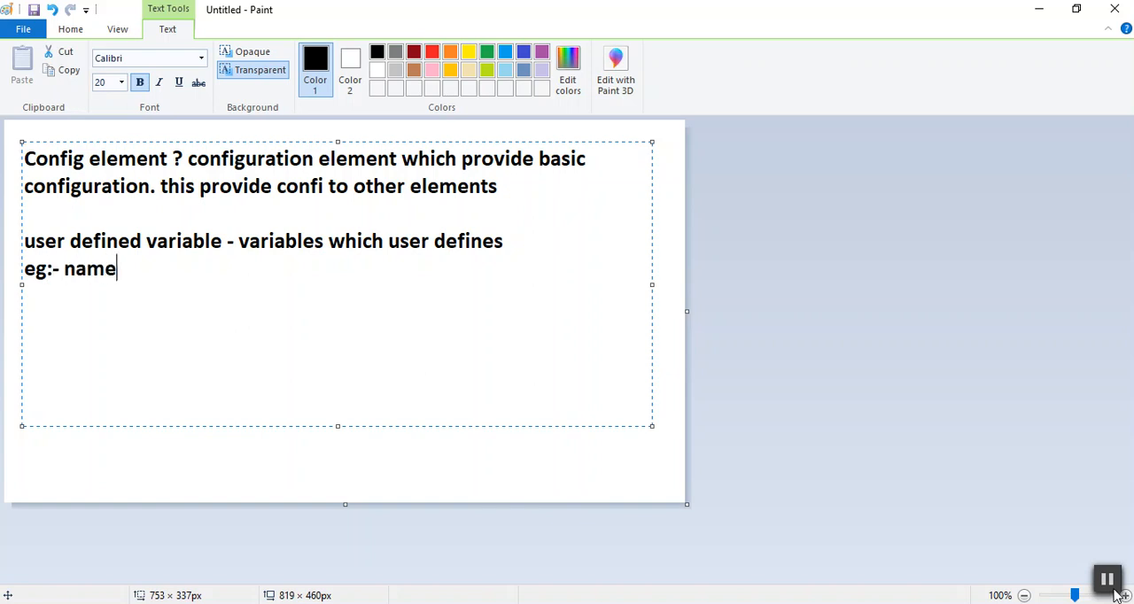
pyautogui.write(' = qaguides')
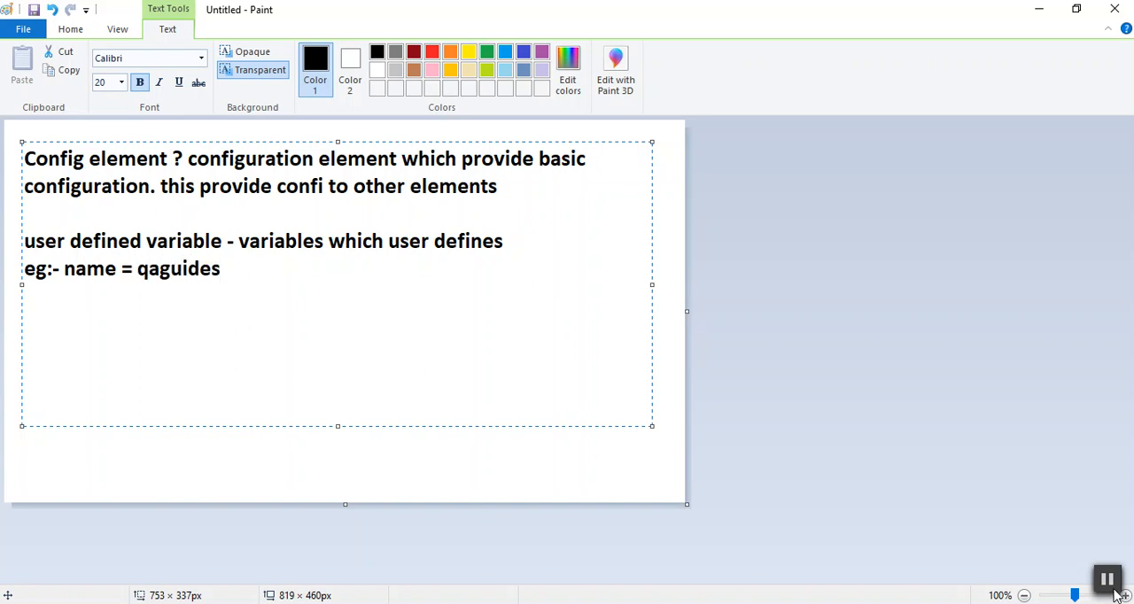
# Add a second example line reading "roll = trainer" and start a new line after it
pyautogui.press('Return')
pyautogui.write('roll = trainer')
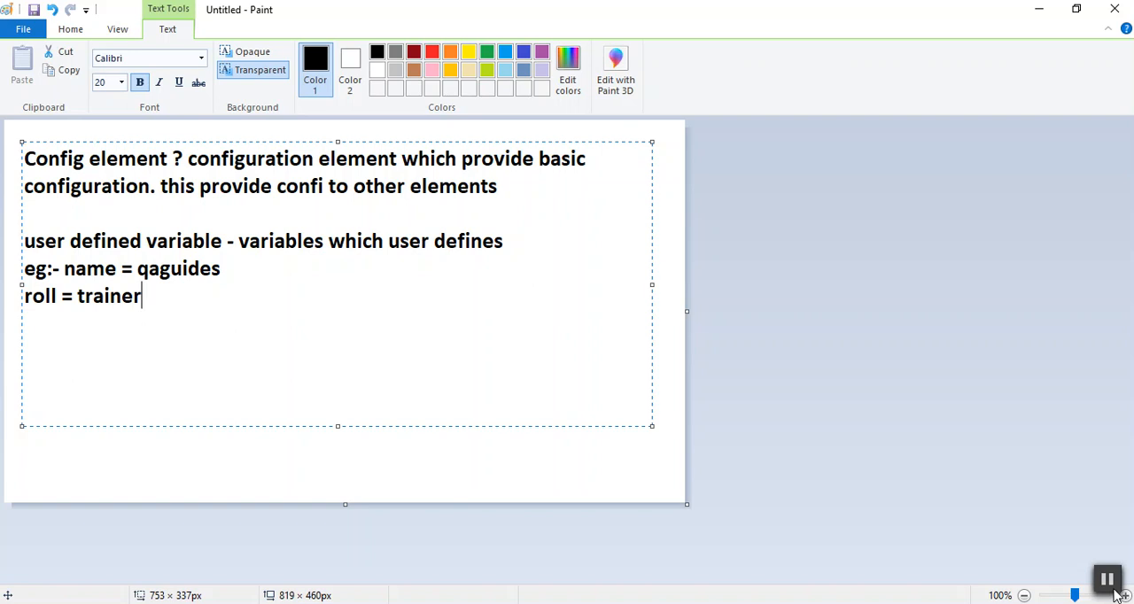
pyautogui.press('Return')
pyautogui.click(1108, 580)
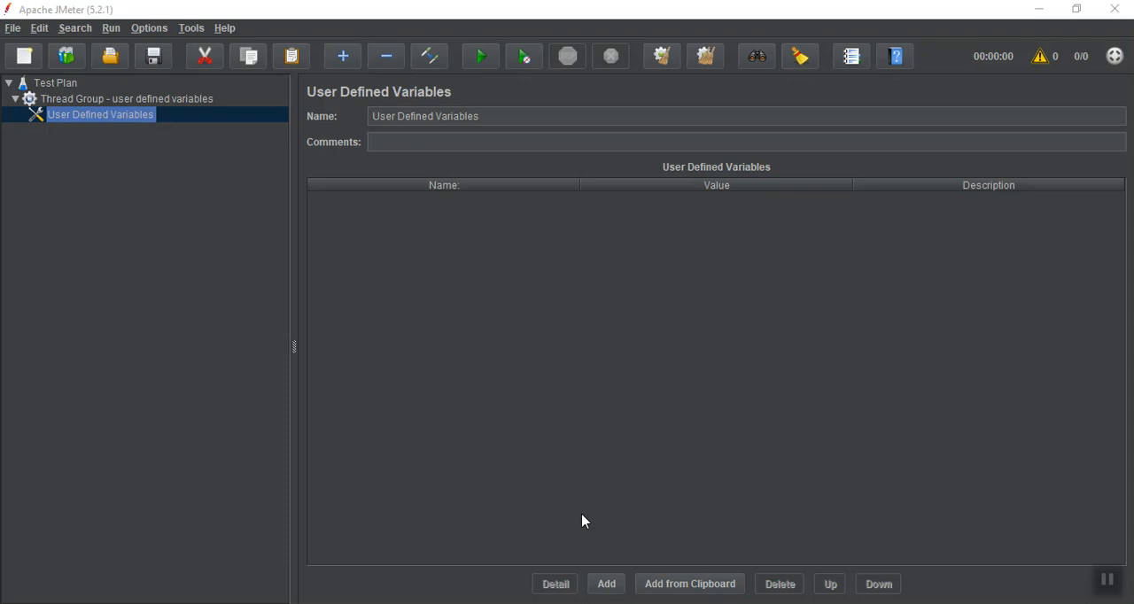
pyautogui.moveTo(875, 603)
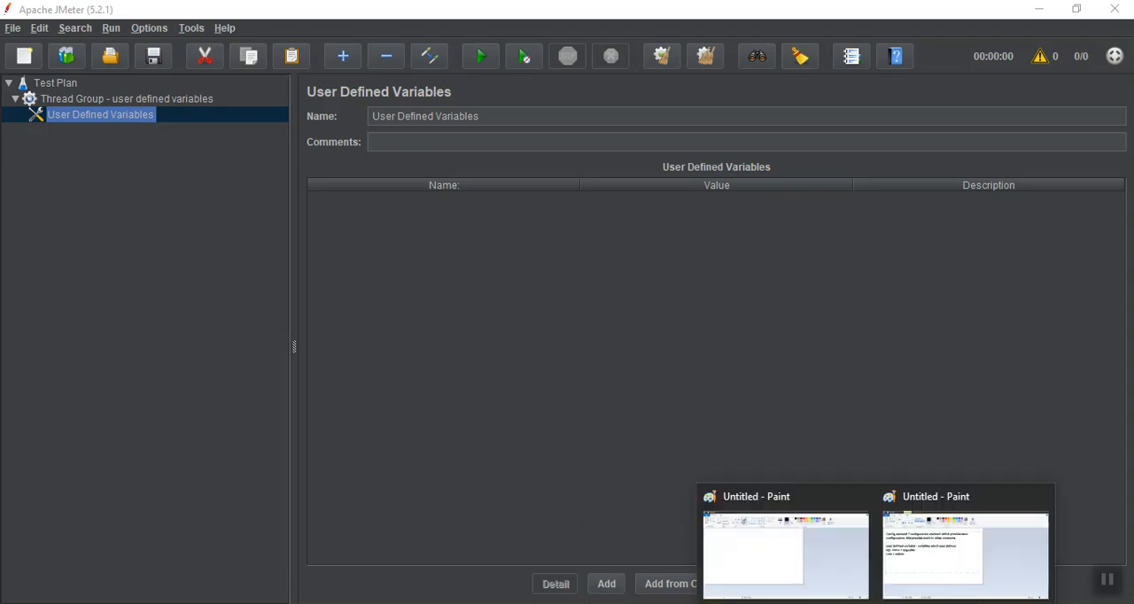
pyautogui.moveTo(905, 576)
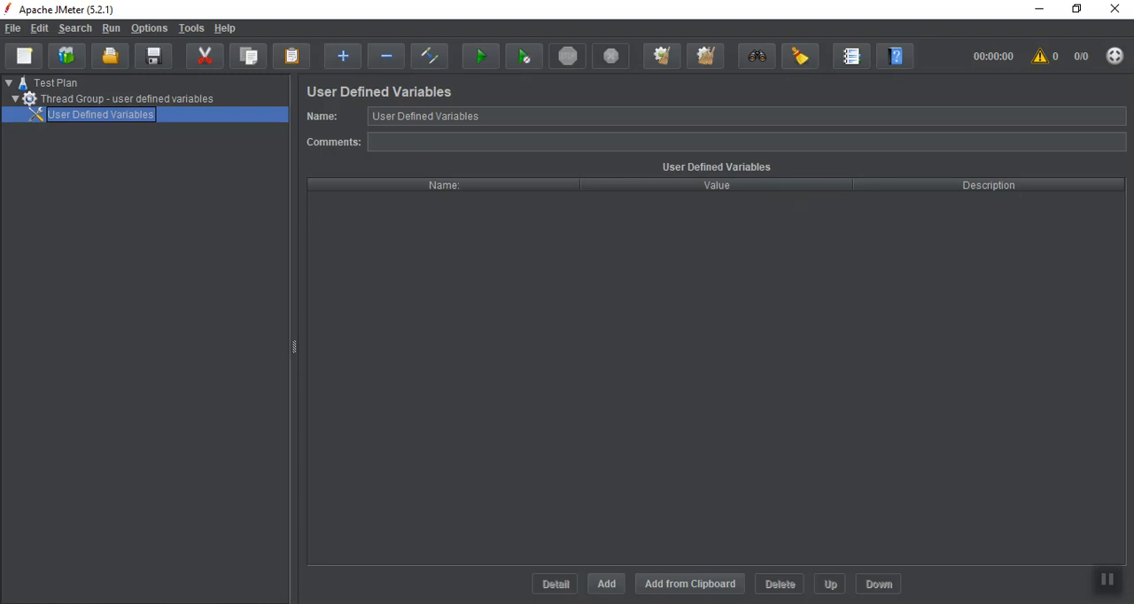
pyautogui.click(1113, 580)
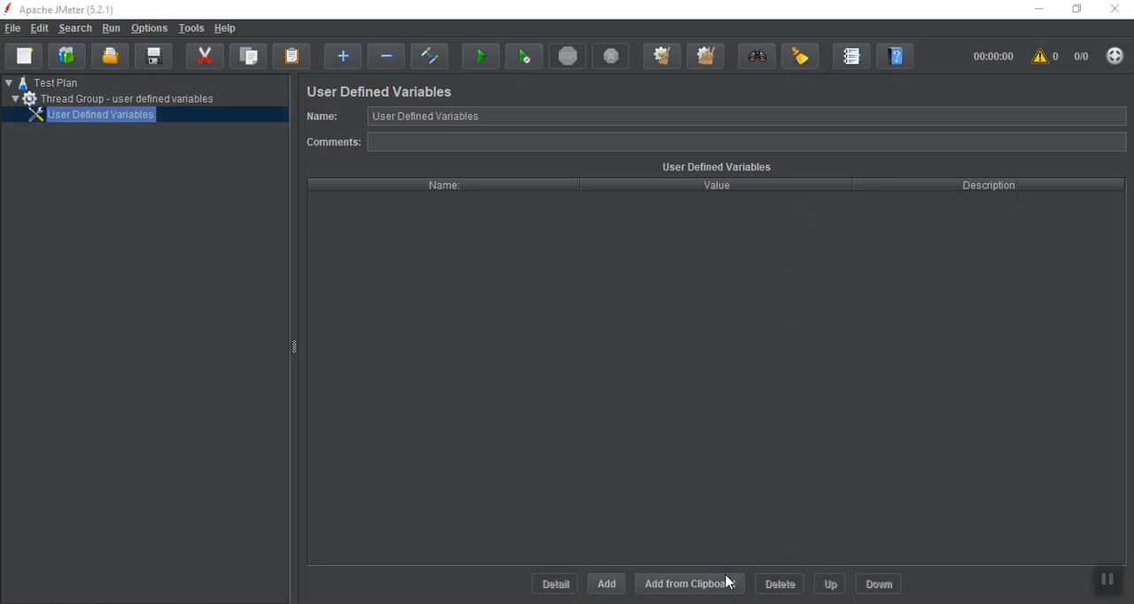
# Add a first variable called "name" with the value "qaguides" to the User Defined Variables table
pyautogui.click(607, 585)
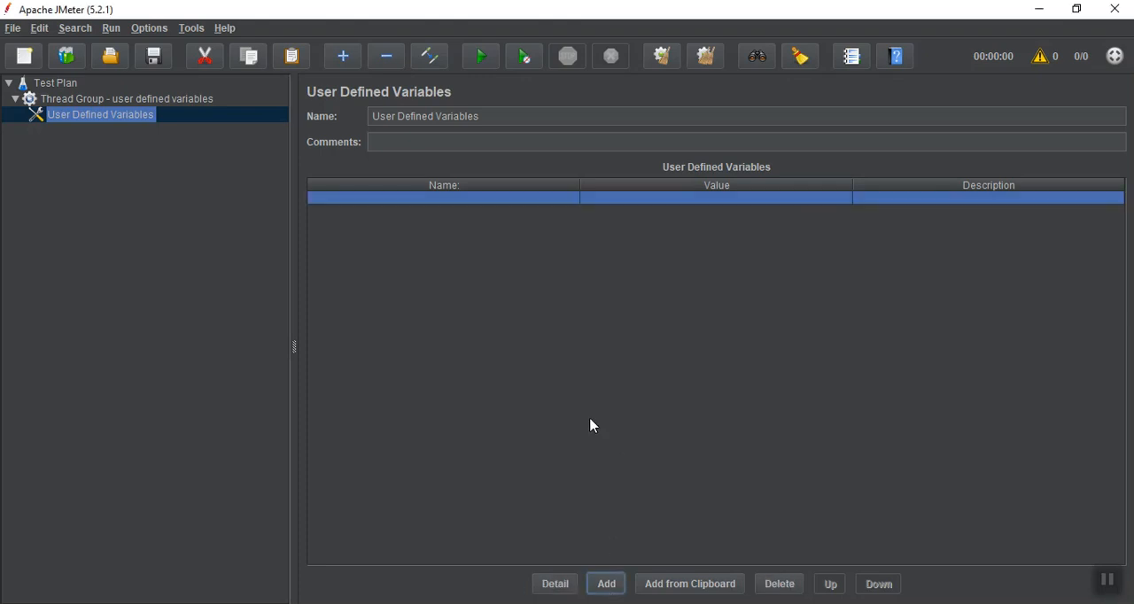
pyautogui.doubleClick(415, 197)
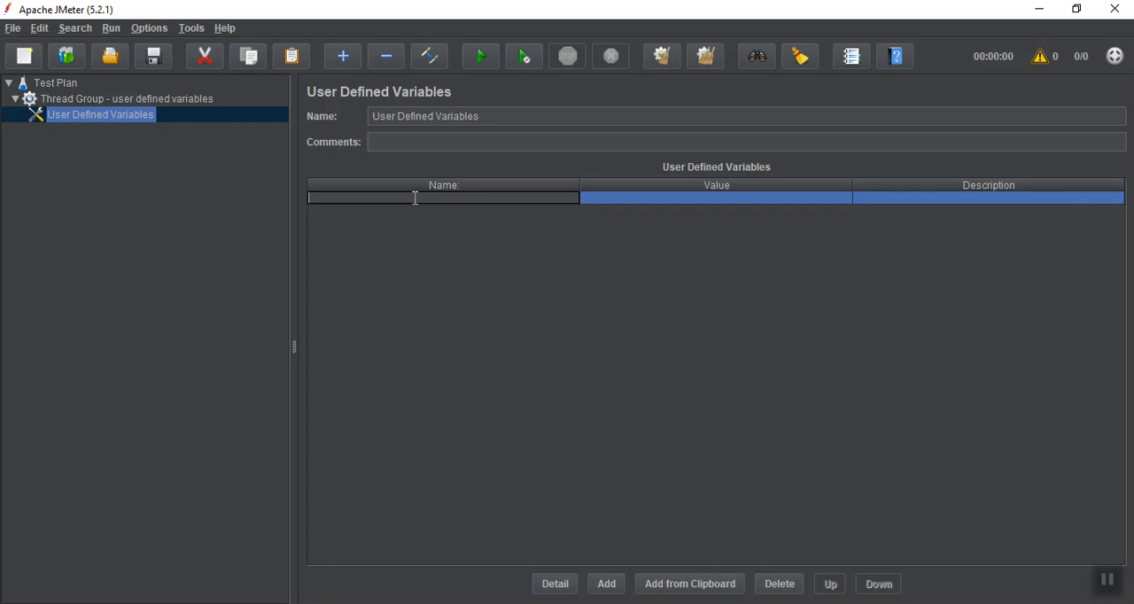
pyautogui.write('name')
pyautogui.doubleClick(603, 198)
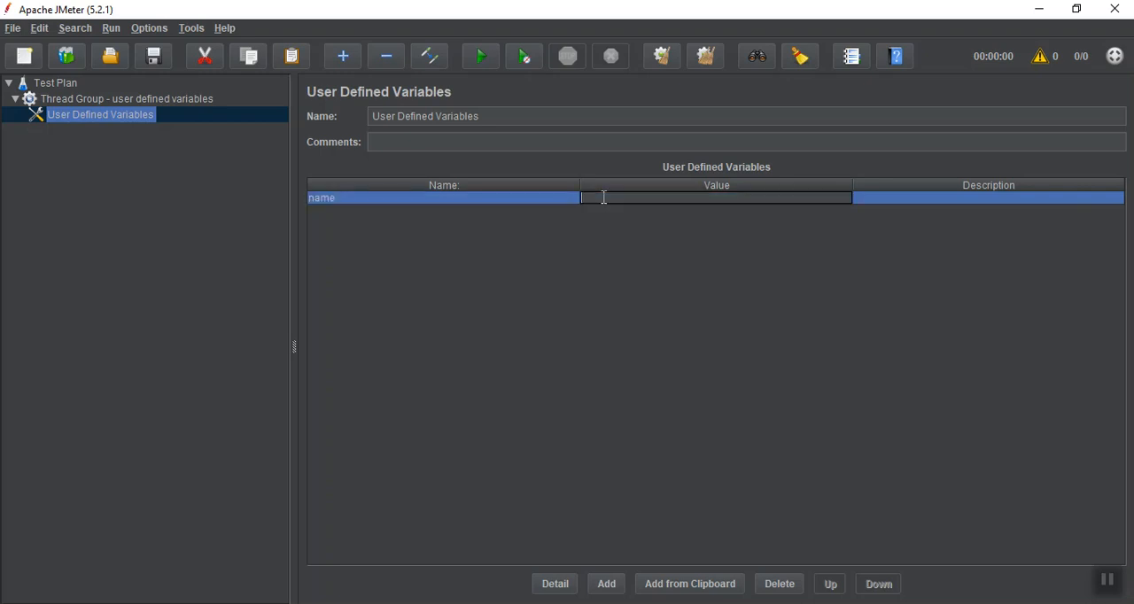
pyautogui.write('qaguides')
# Describe the "name" variable as "qaguides is name of user"
pyautogui.click(873, 206)
pyautogui.click(872, 199)
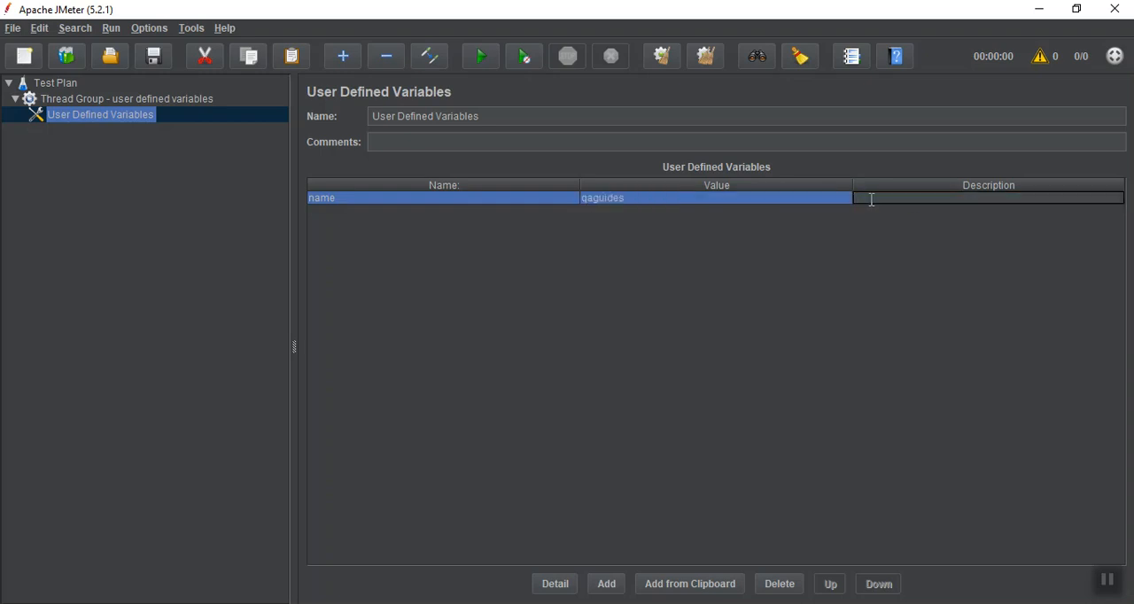
pyautogui.write('qaguides is name of user')
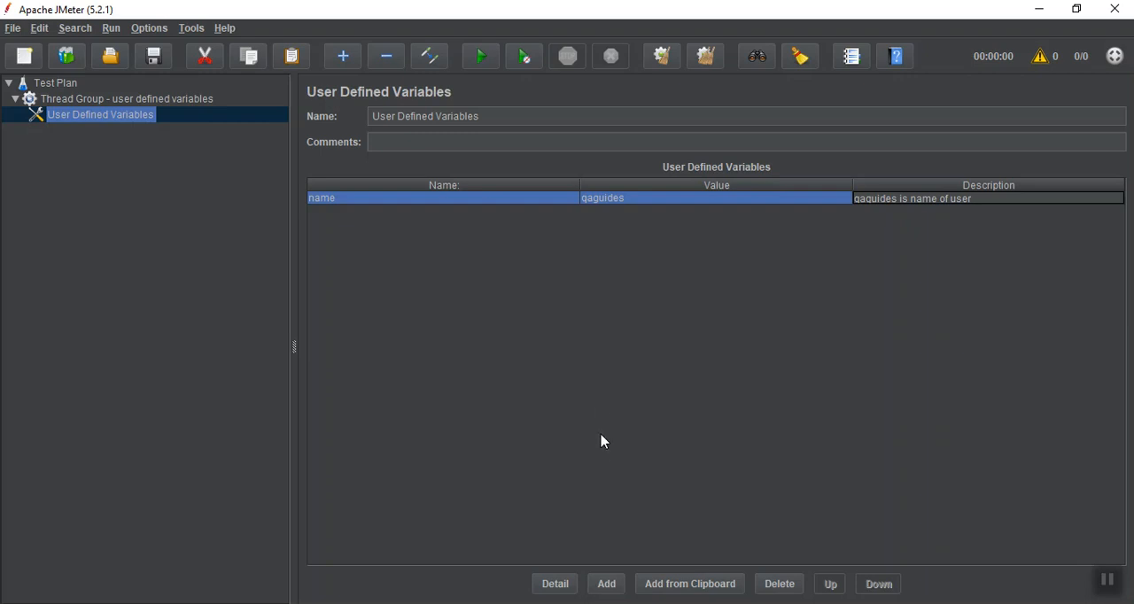
# Add a second variable called "roleOfUser" with the value "Trainer" to the User Defined Variables table
pyautogui.click(606, 585)
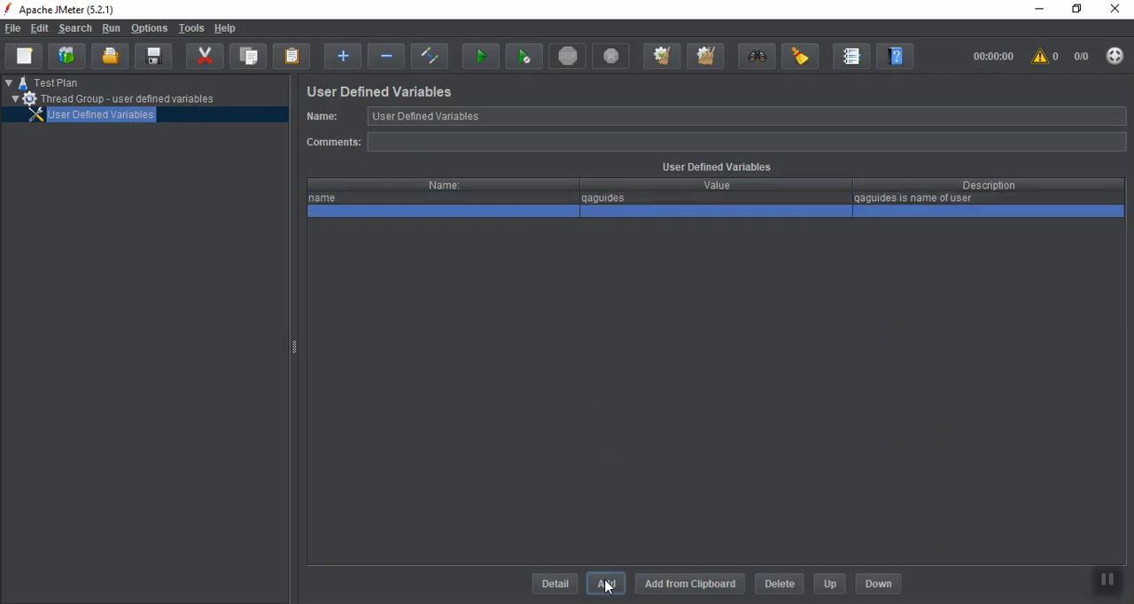
pyautogui.doubleClick(367, 211)
pyautogui.write('role')
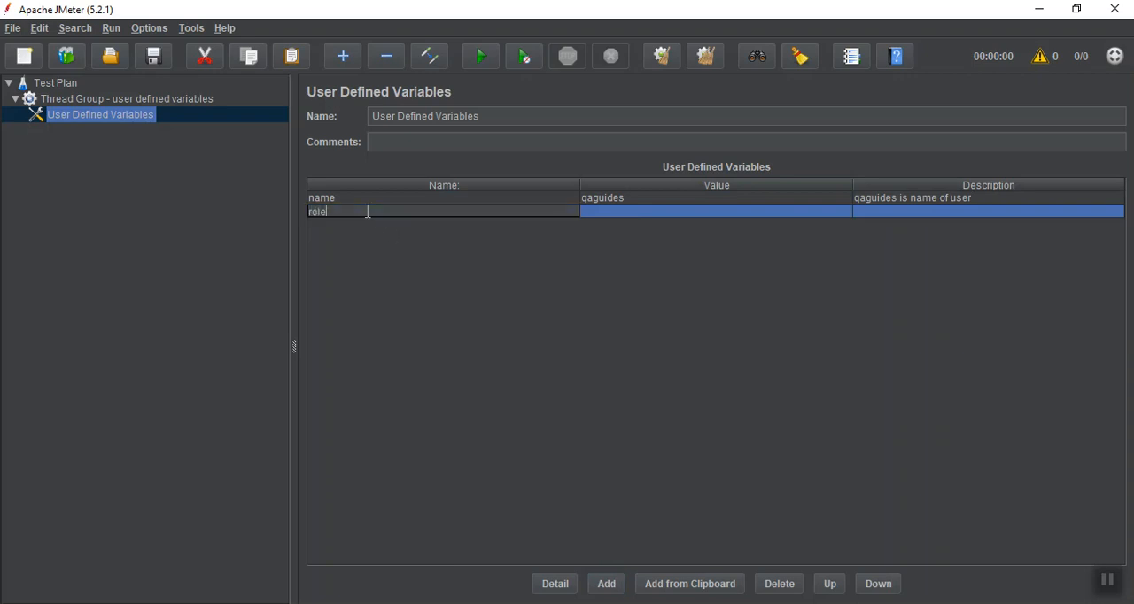
pyautogui.write('OfUser')
pyautogui.doubleClick(602, 210)
pyautogui.write('Trainer')
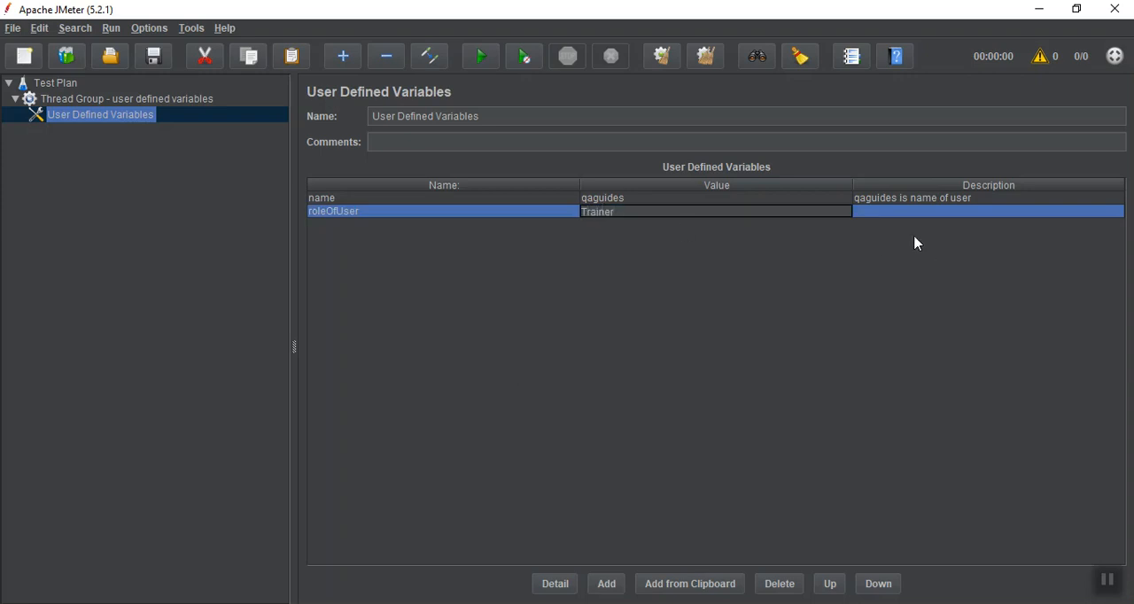
# Describe the roleOfUser variable as "We provide the training"
pyautogui.doubleClick(899, 211)
pyautogui.write('We')
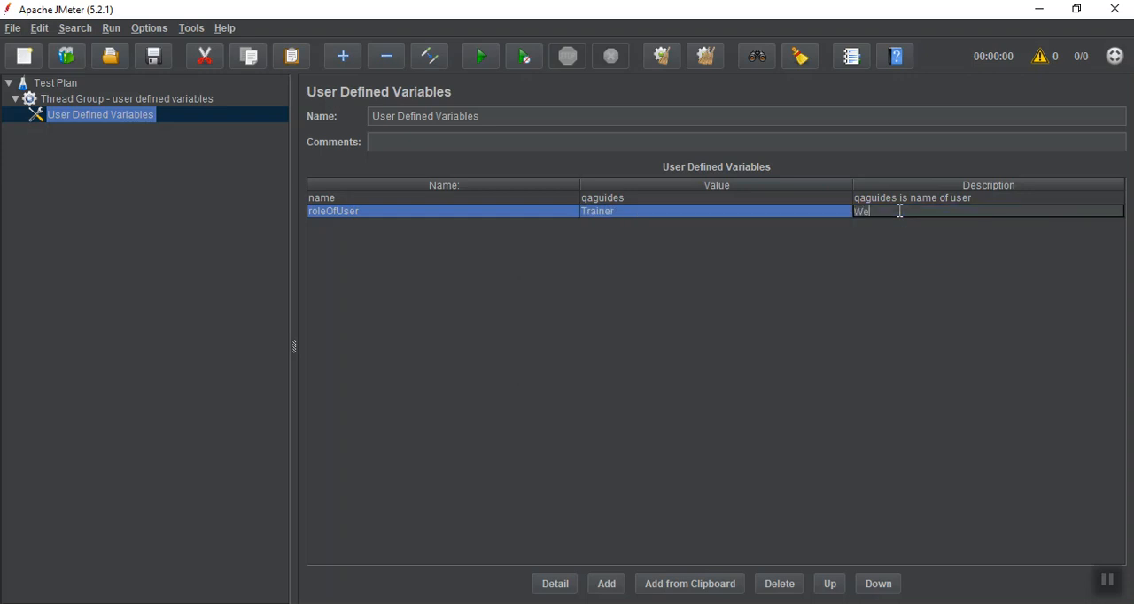
pyautogui.write(' provide the training')
pyautogui.moveTo(795, 603)
# Add an HTTP Request sampler to the "Thread Group - user defined variables" thread group
pyautogui.click(114, 100)
pyautogui.rightClick(115, 103)
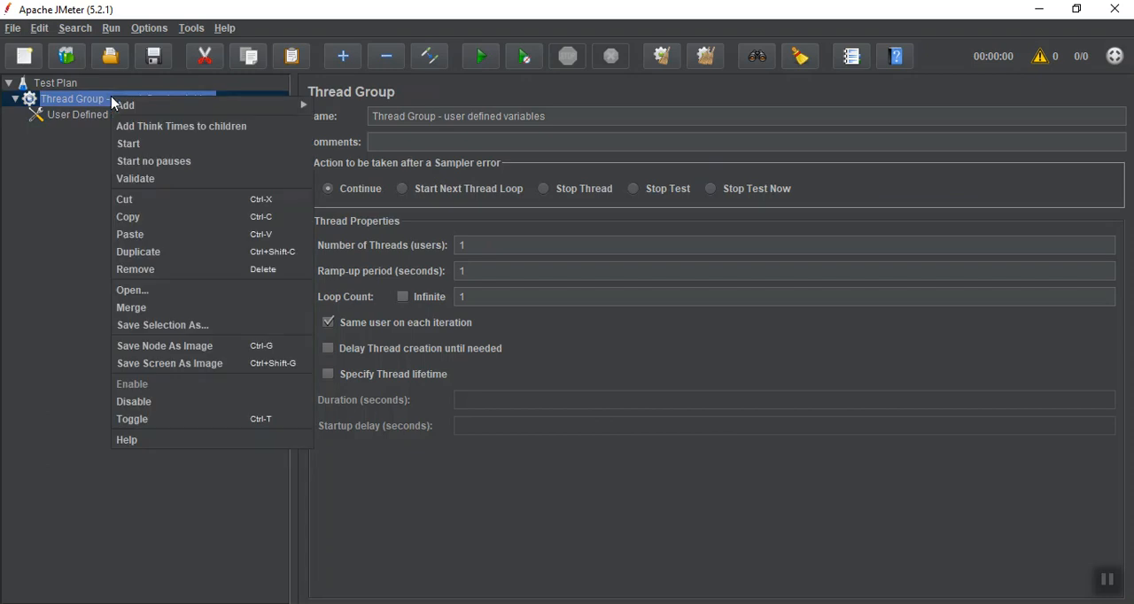
pyautogui.moveTo(124, 104)
pyautogui.moveTo(340, 104)
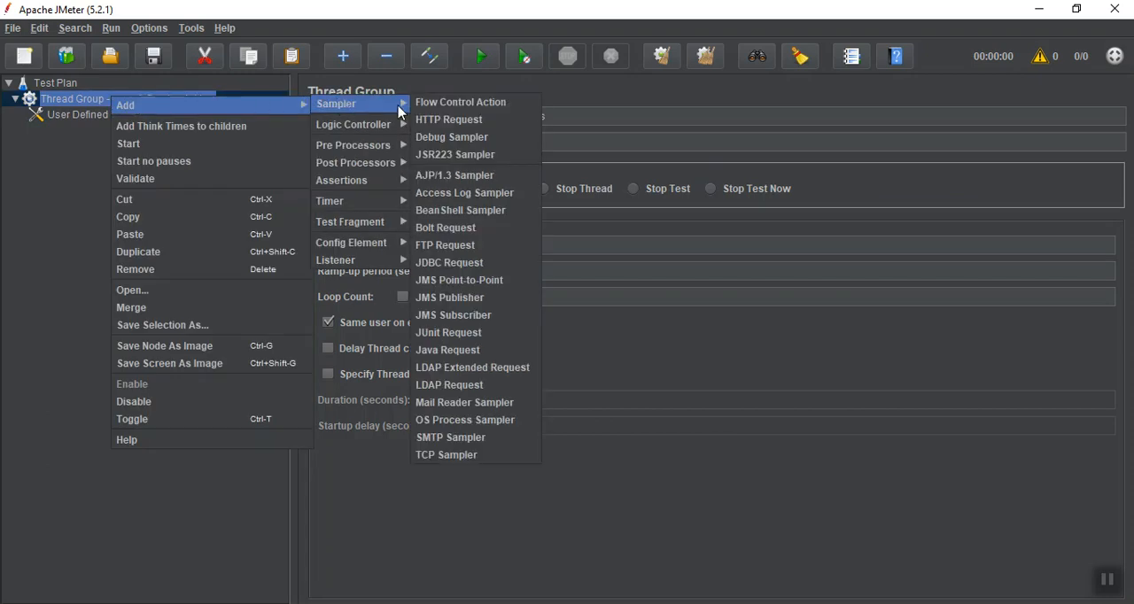
pyautogui.click(466, 122)
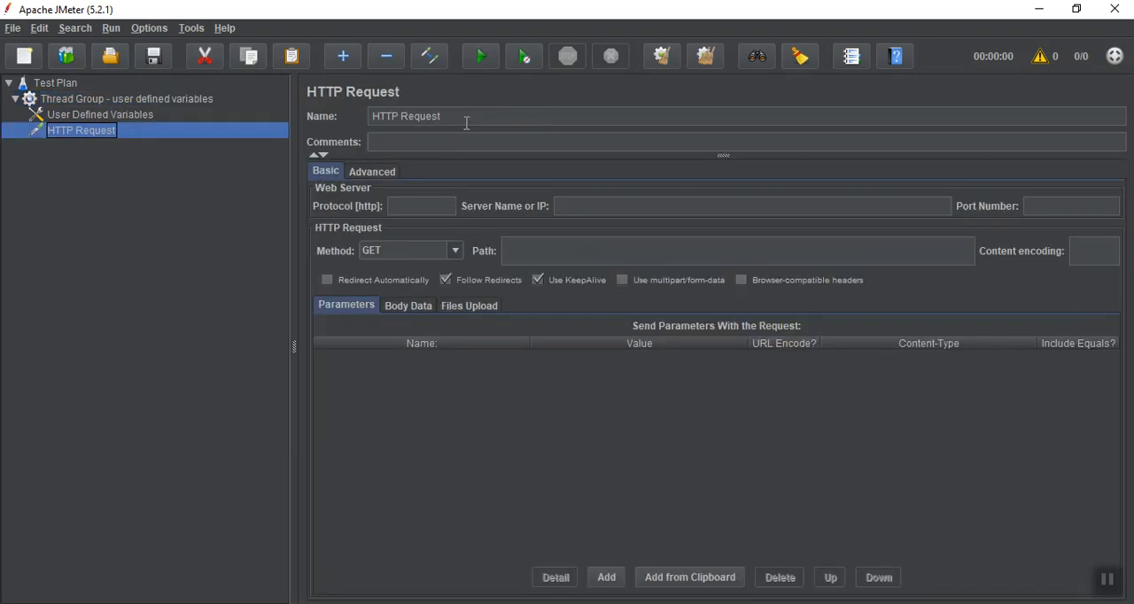
# Replace the HTTP request's default name with the start of a variable reference, "${"
pyautogui.click(466, 118)
pyautogui.tripleClick(467, 116)
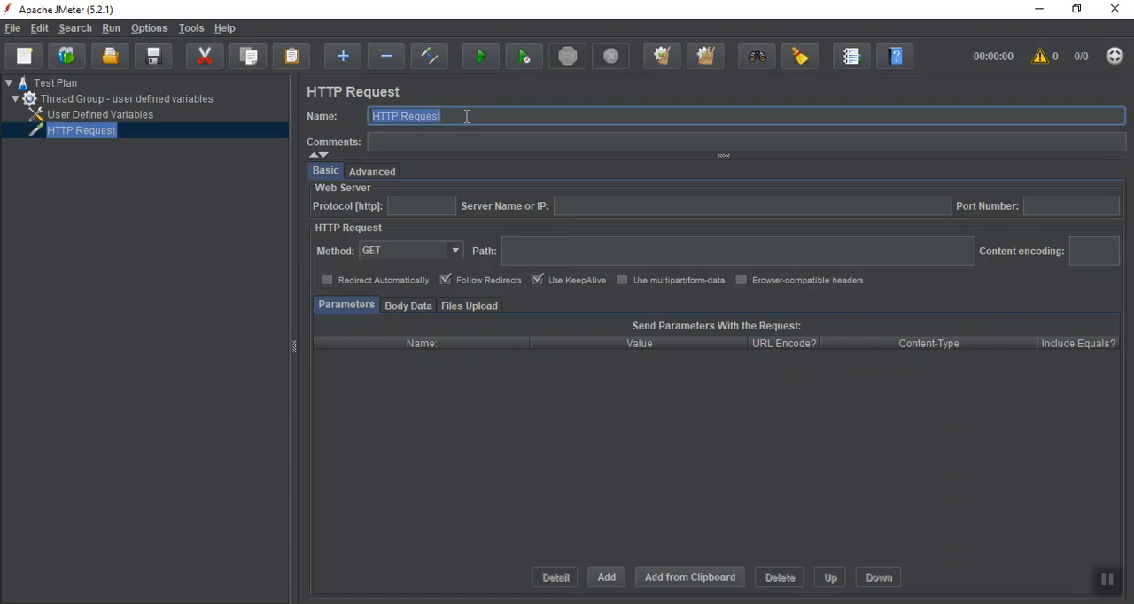
pyautogui.click(1108, 581)
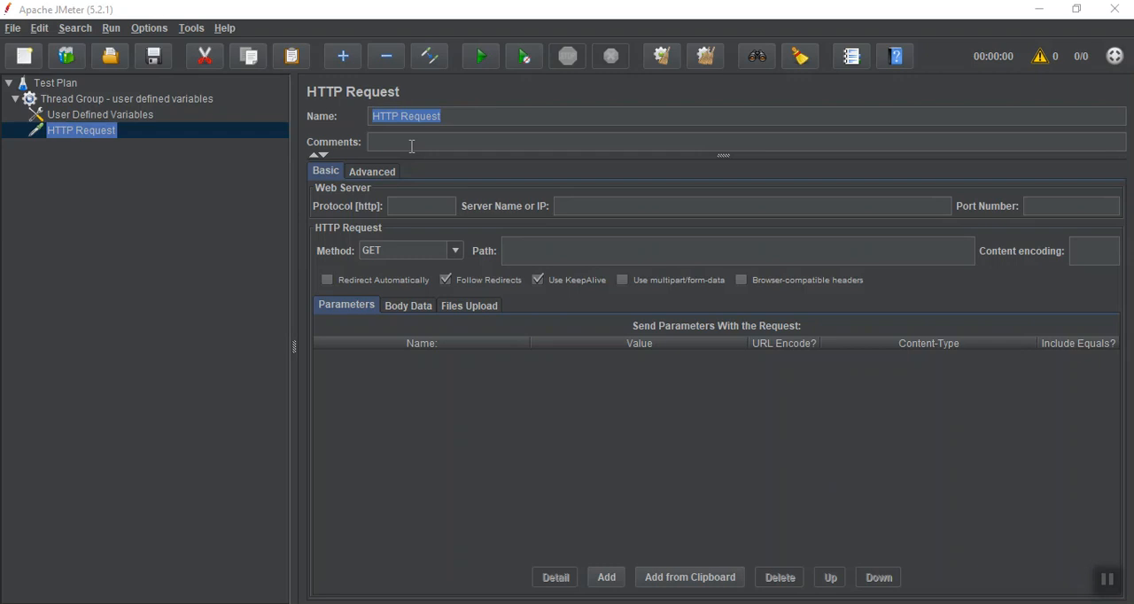
pyautogui.click(461, 116)
pyautogui.press('BackSpace')
pyautogui.press('BackSpace')
pyautogui.press('BackSpace')
pyautogui.press('BackSpace')
pyautogui.press('BackSpace')
pyautogui.press('BackSpace')
pyautogui.press('BackSpace')
pyautogui.press('BackSpace')
pyautogui.press('BackSpace')
pyautogui.press('BackSpace')
pyautogui.press('BackSpace')
pyautogui.press('BackSpace')
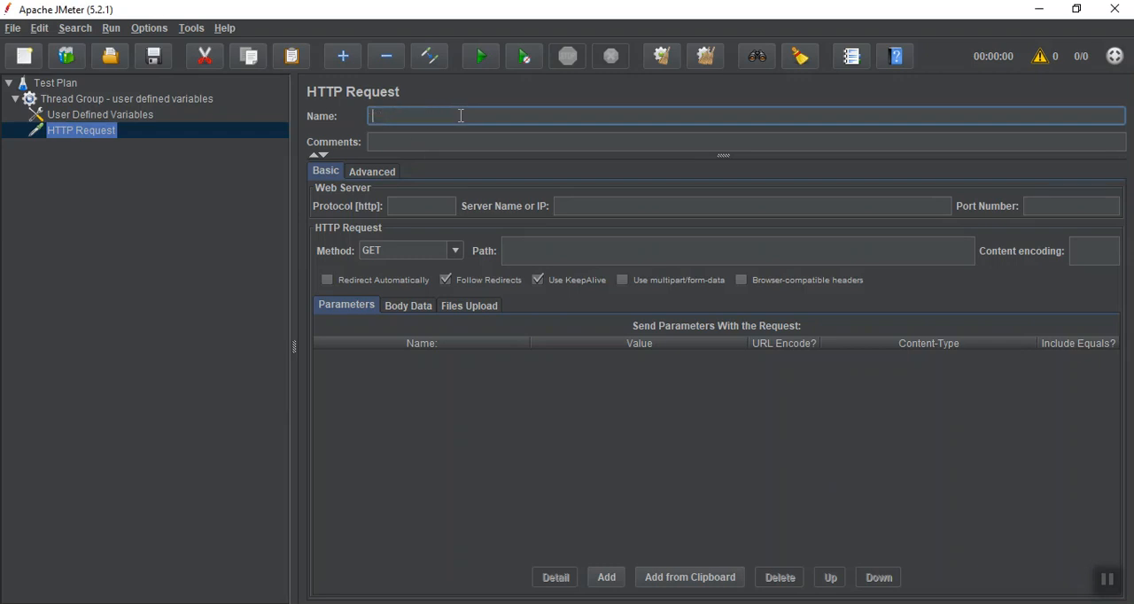
pyautogui.write('${')
# Check the first variable's name in User Defined Variables and complete the HTTP request's name as "${name}"
pyautogui.click(114, 114)
pyautogui.doubleClick(372, 197)
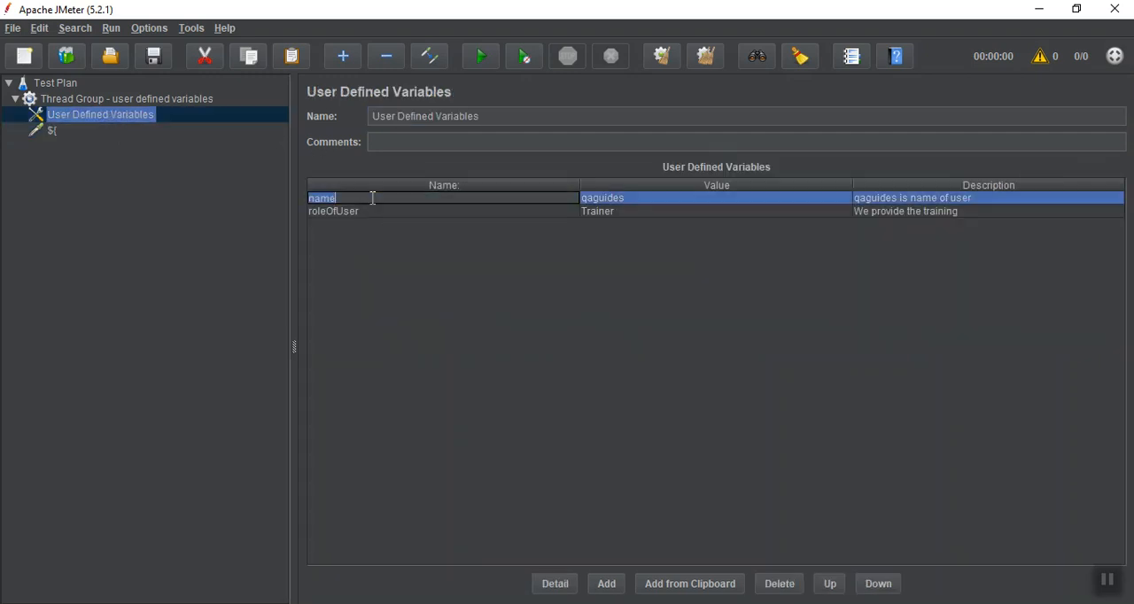
pyautogui.click(45, 131)
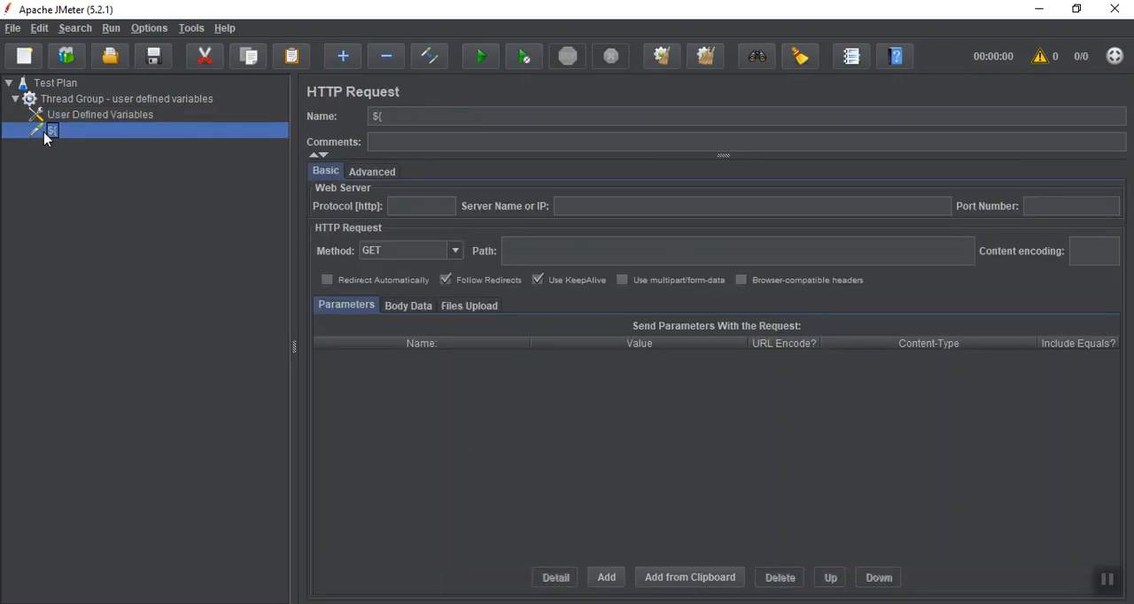
pyautogui.click(434, 112)
pyautogui.write('name')
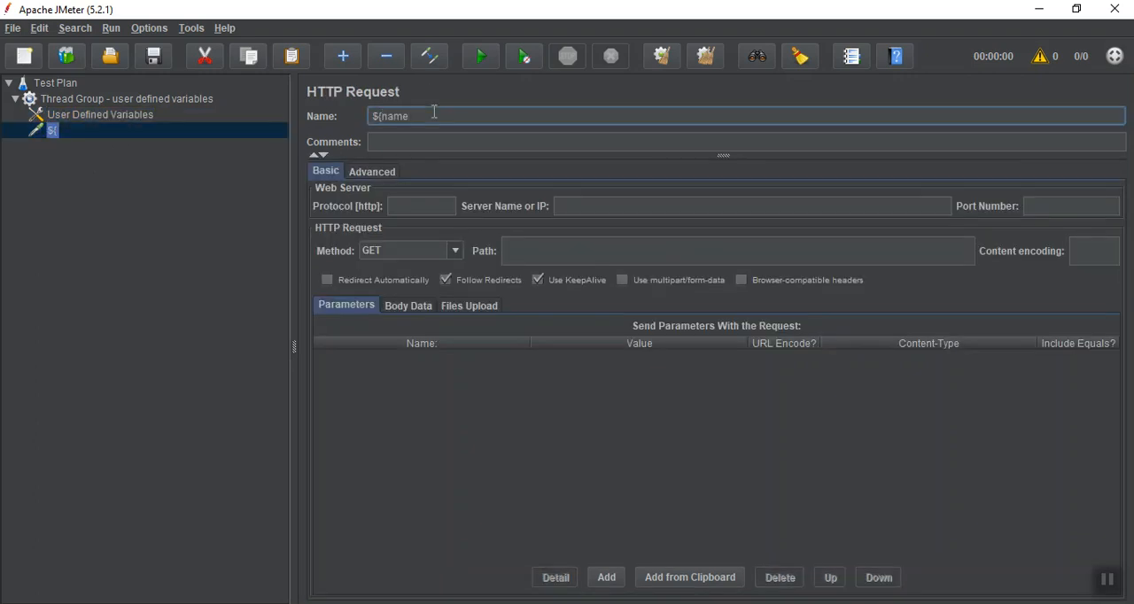
pyautogui.write('}')
pyautogui.click(1098, 590)
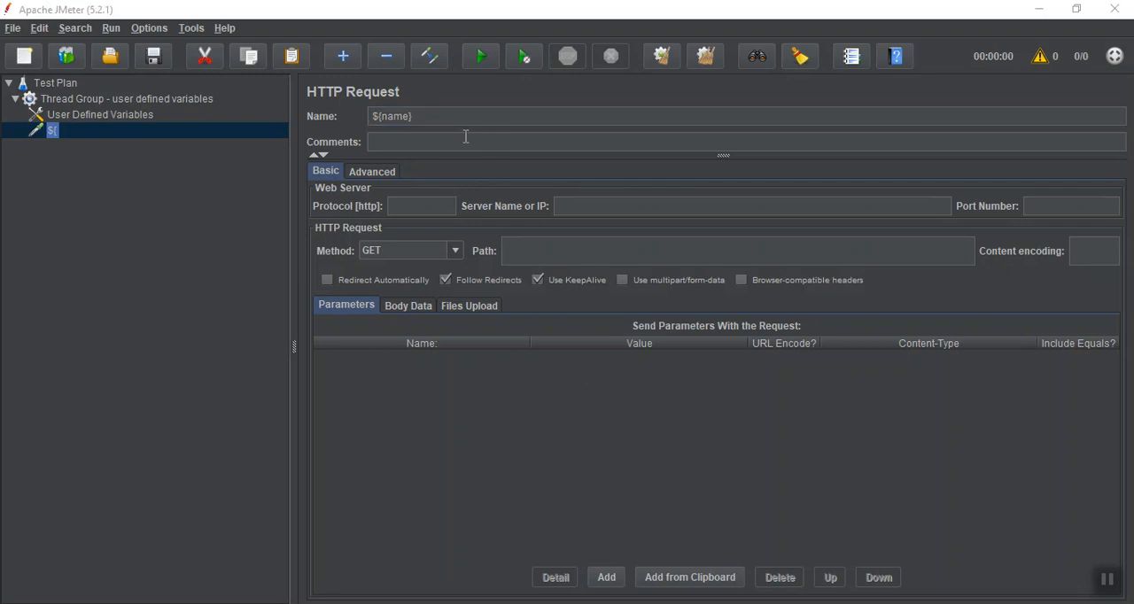
# Extend the HTTP request's name to "${name}-${roleOfUser}", checking the second variable's name in User Defined Variables
pyautogui.click(454, 122)
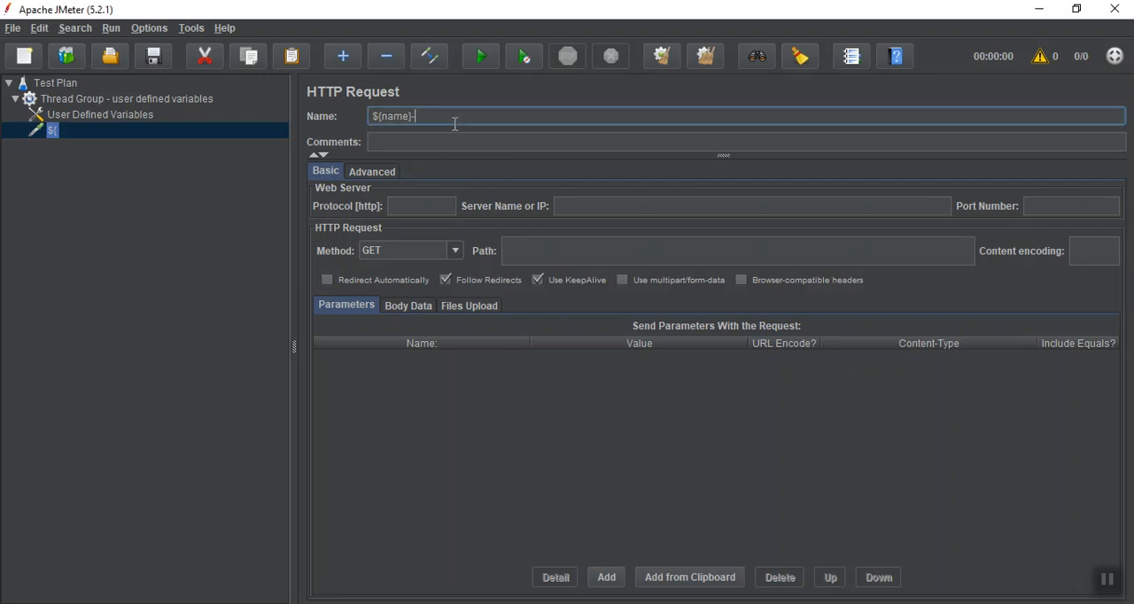
pyautogui.write('-${')
pyautogui.click(114, 104)
pyautogui.click(107, 115)
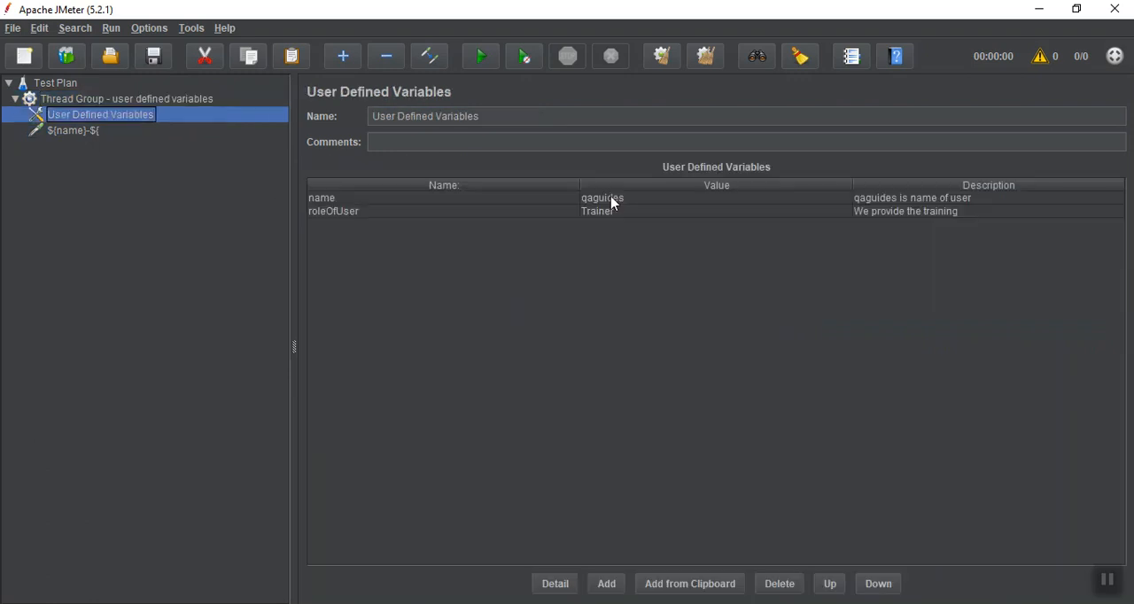
pyautogui.doubleClick(434, 211)
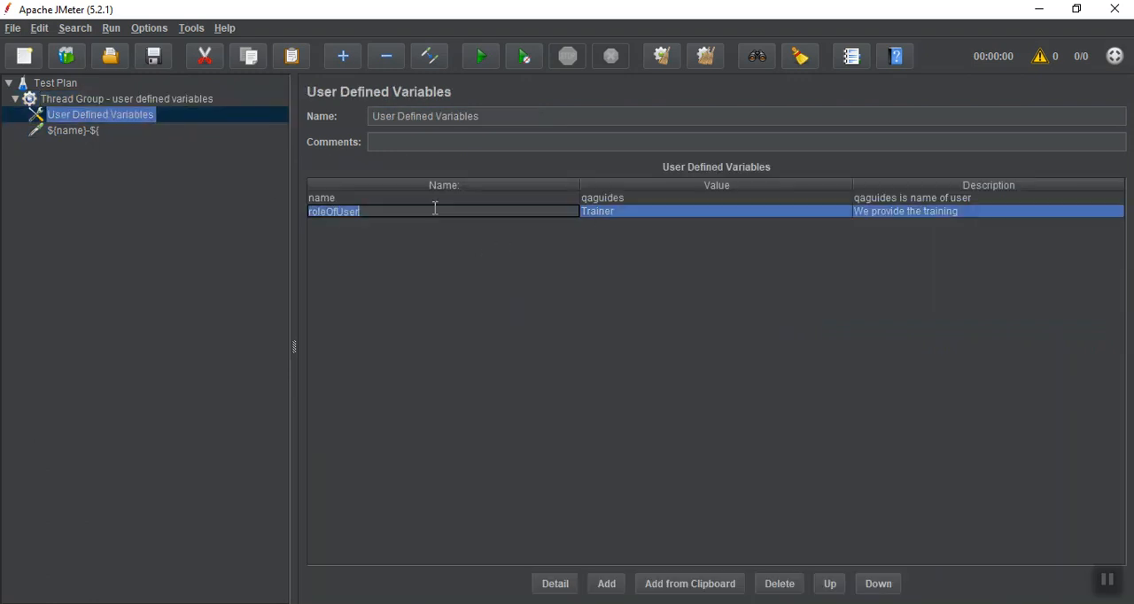
pyautogui.click(148, 99)
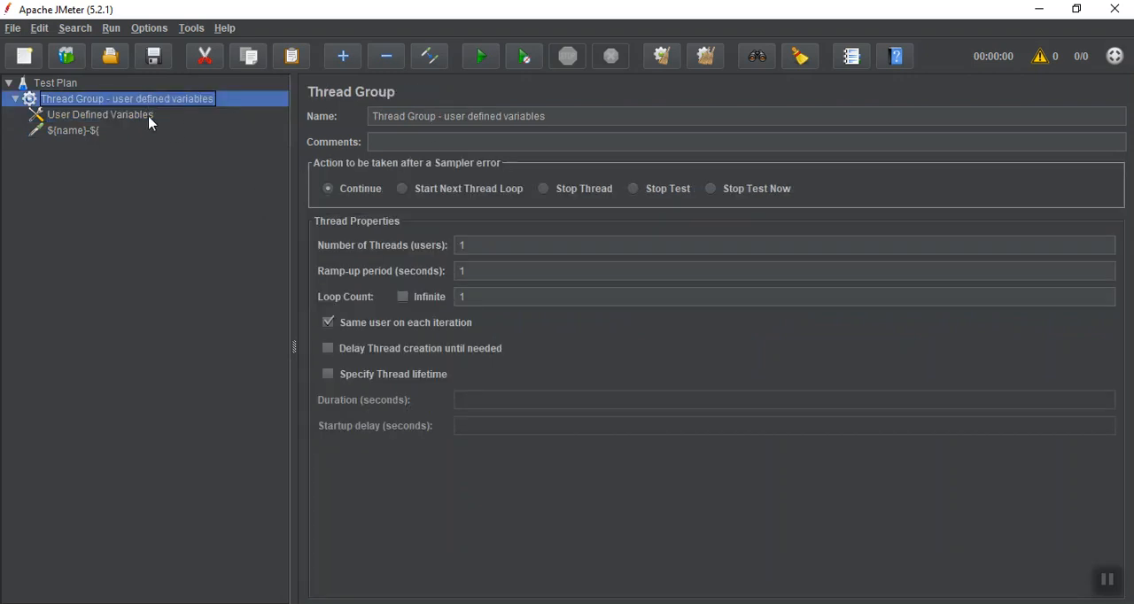
pyautogui.click(92, 132)
pyautogui.click(496, 116)
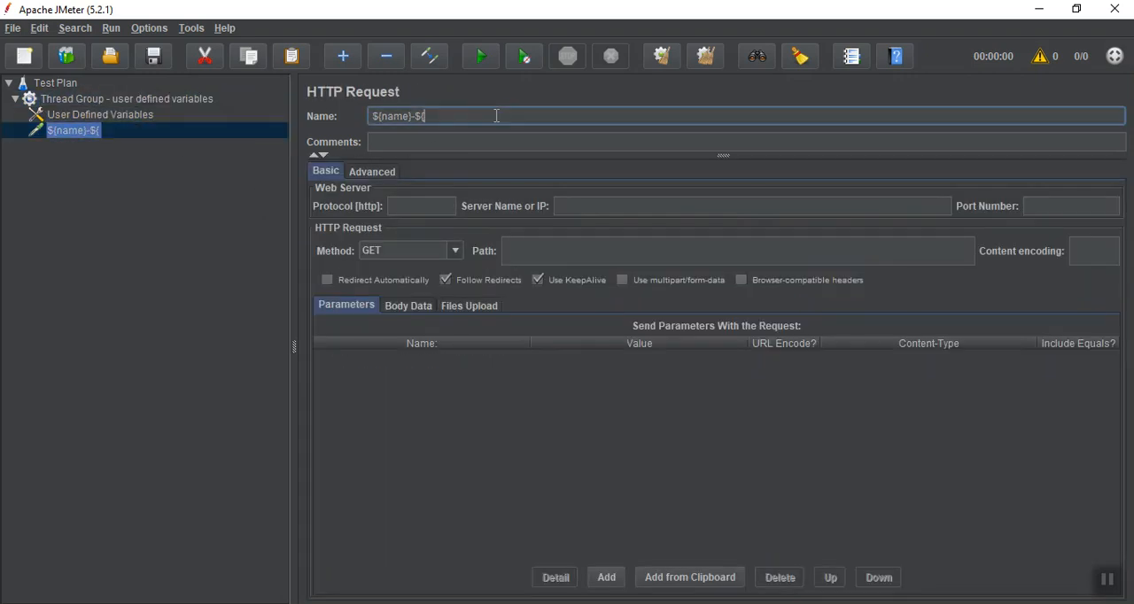
pyautogui.write('roleOfUser}')
# Add a View Results Tree listener to the "Thread Group - user defined variables" thread group
pyautogui.click(88, 101)
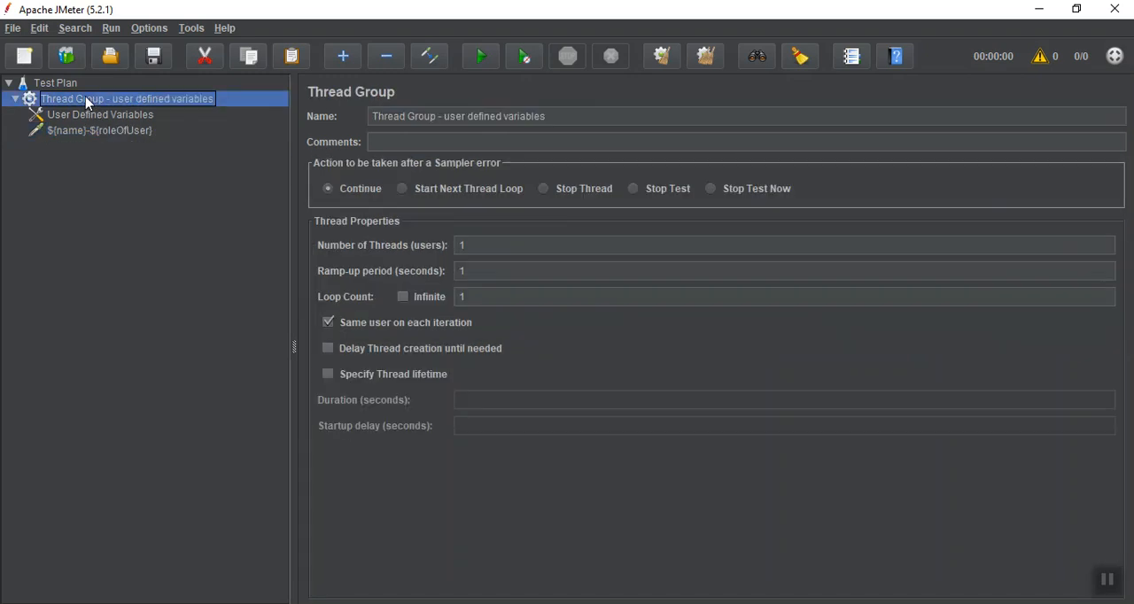
pyautogui.rightClick(86, 100)
pyautogui.moveTo(104, 107)
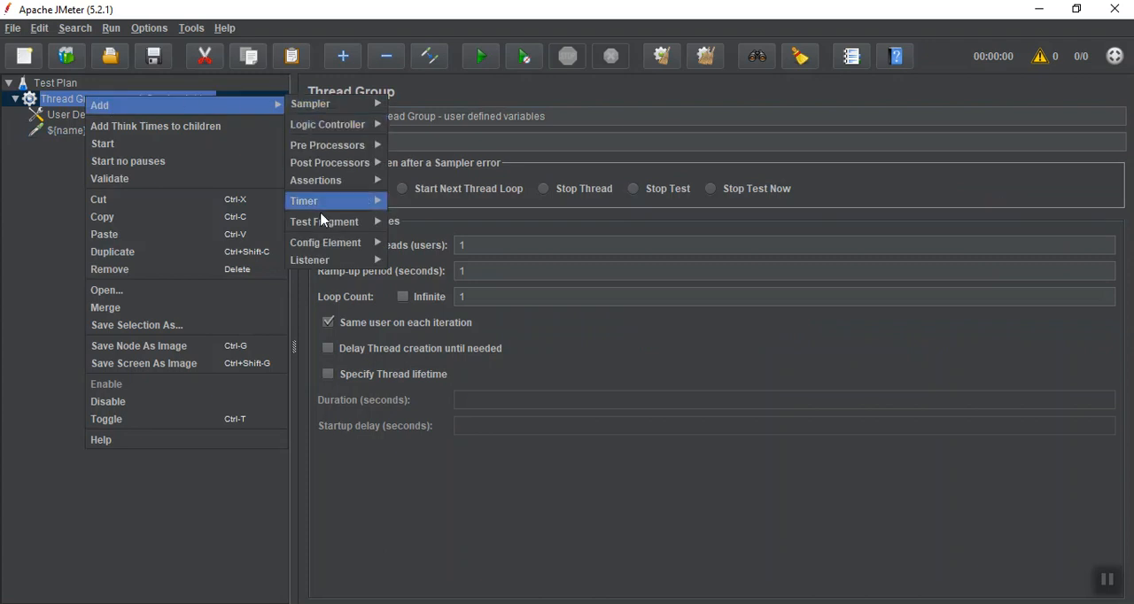
pyautogui.moveTo(327, 261)
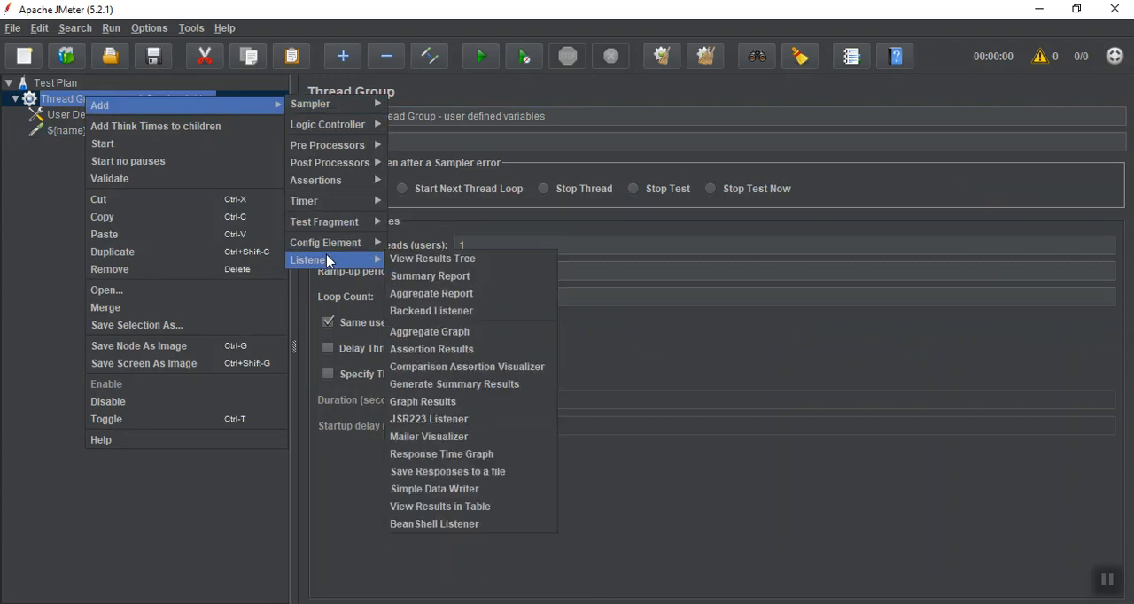
pyautogui.click(421, 263)
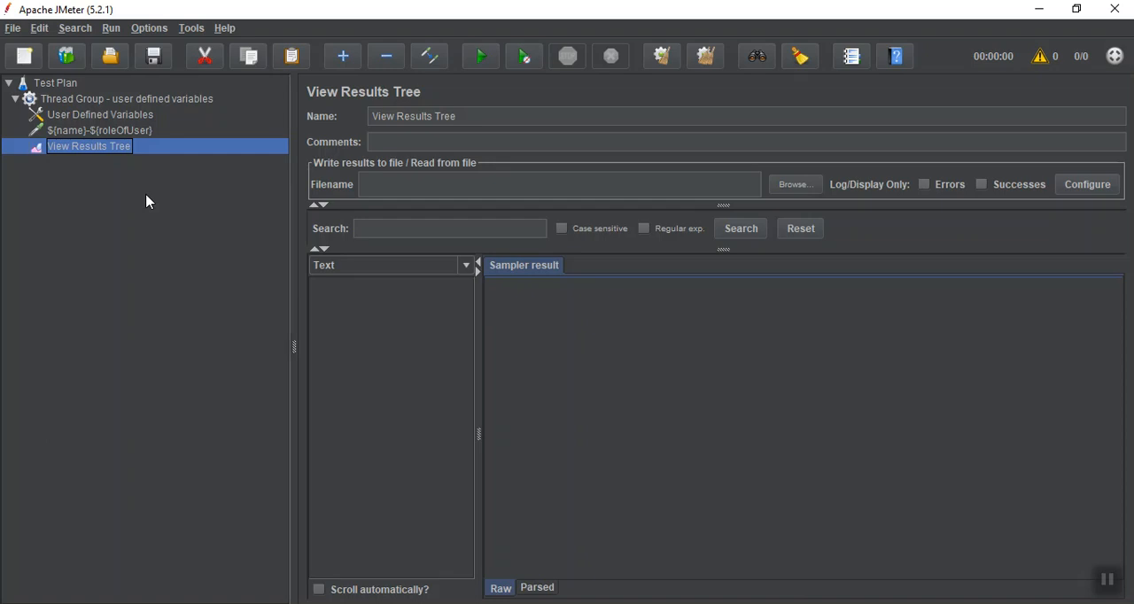
# Start the test run and save the test plan as "variables.jmx" in the bin folder when asked to save first
pyautogui.hotkey('ctrl', 's')
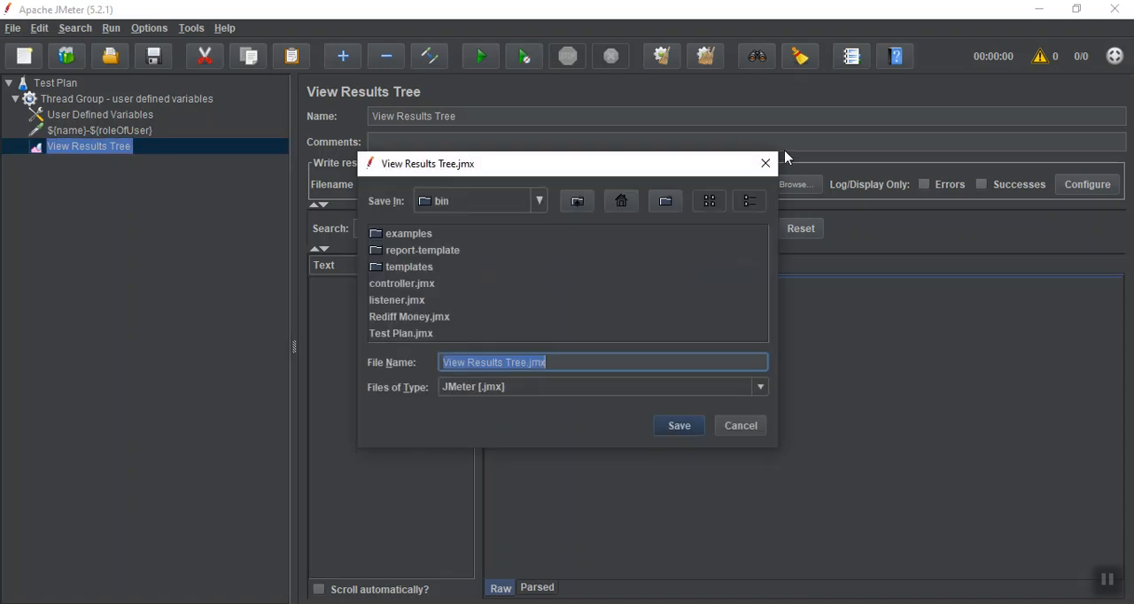
pyautogui.click(765, 165)
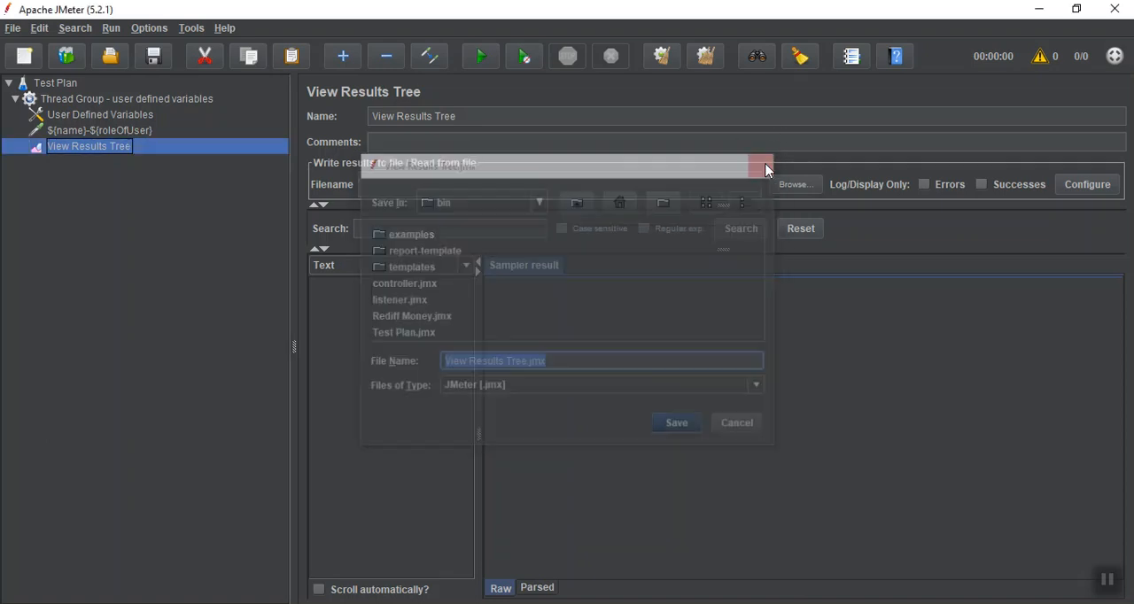
pyautogui.click(482, 58)
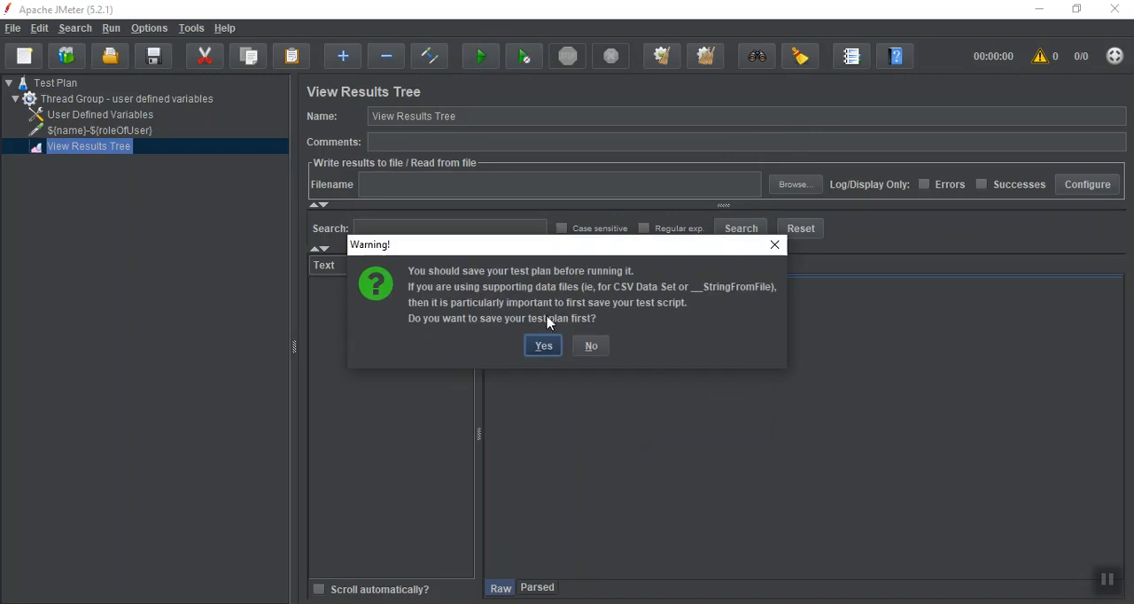
pyautogui.click(542, 345)
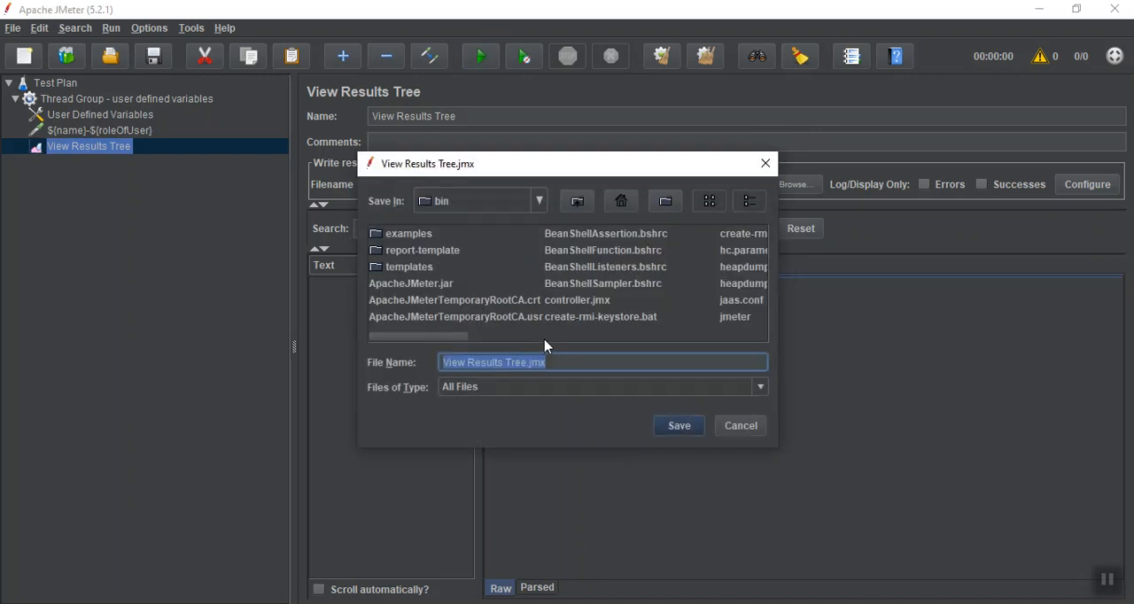
pyautogui.click(528, 362)
pyautogui.press('BackSpace')
pyautogui.press('BackSpace')
pyautogui.press('BackSpace')
pyautogui.press('BackSpace')
pyautogui.press('BackSpace')
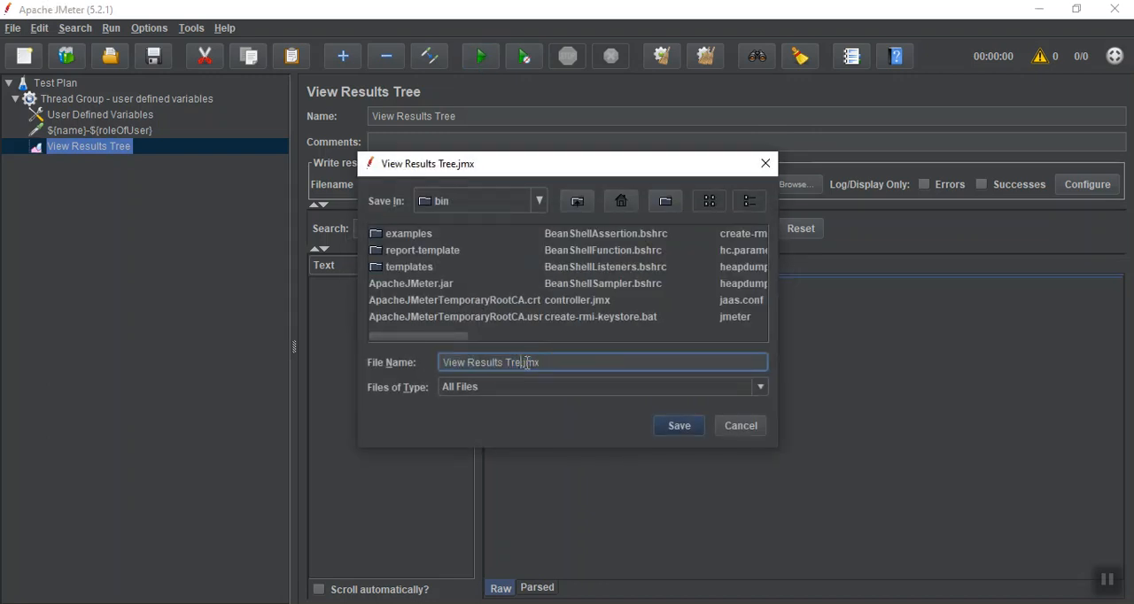
pyautogui.press('BackSpace')
pyautogui.press('BackSpace')
pyautogui.press('BackSpace')
pyautogui.press('BackSpace')
pyautogui.press('BackSpace')
pyautogui.press('BackSpace')
pyautogui.press('BackSpace')
pyautogui.press('BackSpace')
pyautogui.press('BackSpace')
pyautogui.press('BackSpace')
pyautogui.press('BackSpace')
pyautogui.press('BackSpace')
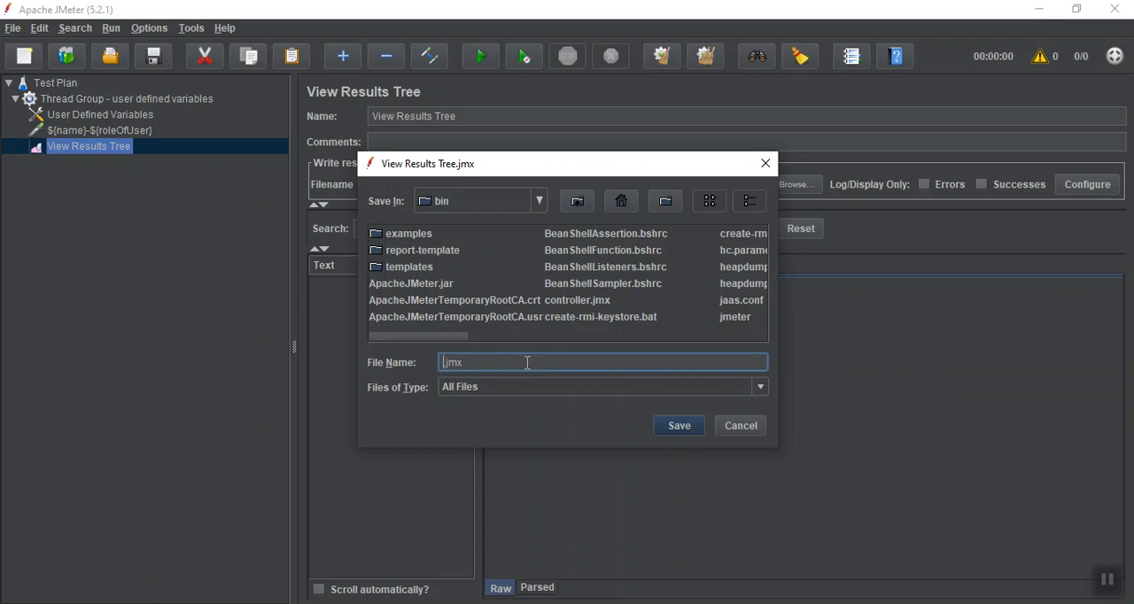
pyautogui.write('variables')
pyautogui.click(687, 434)
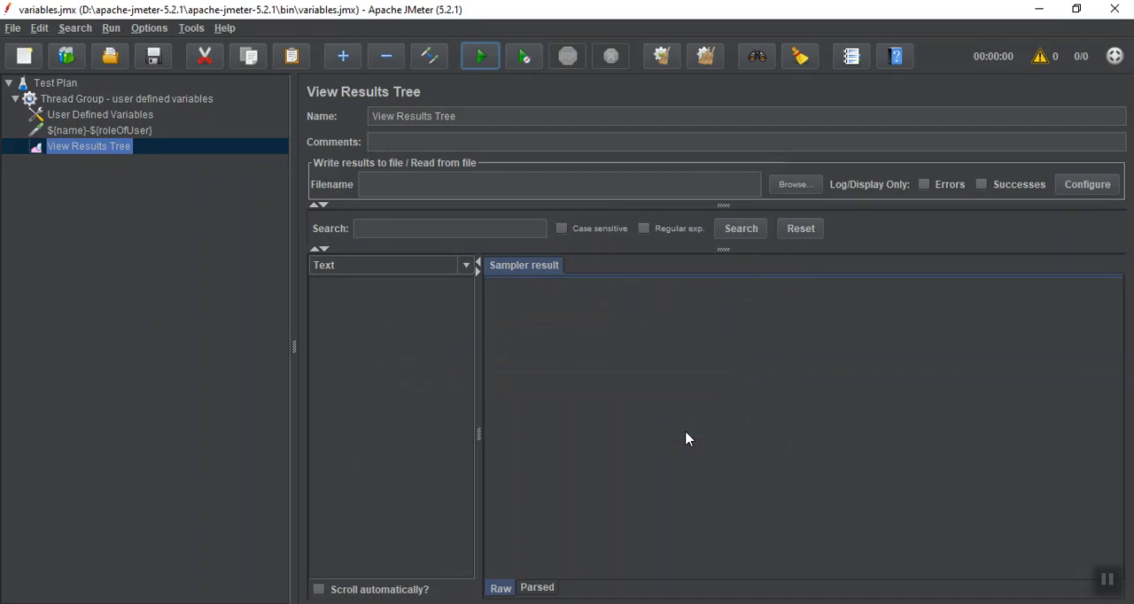
# Run the test plan and compare the sampler result with the HTTP request's name and the User Defined Variables
pyautogui.hotkey('ctrl', 'r')
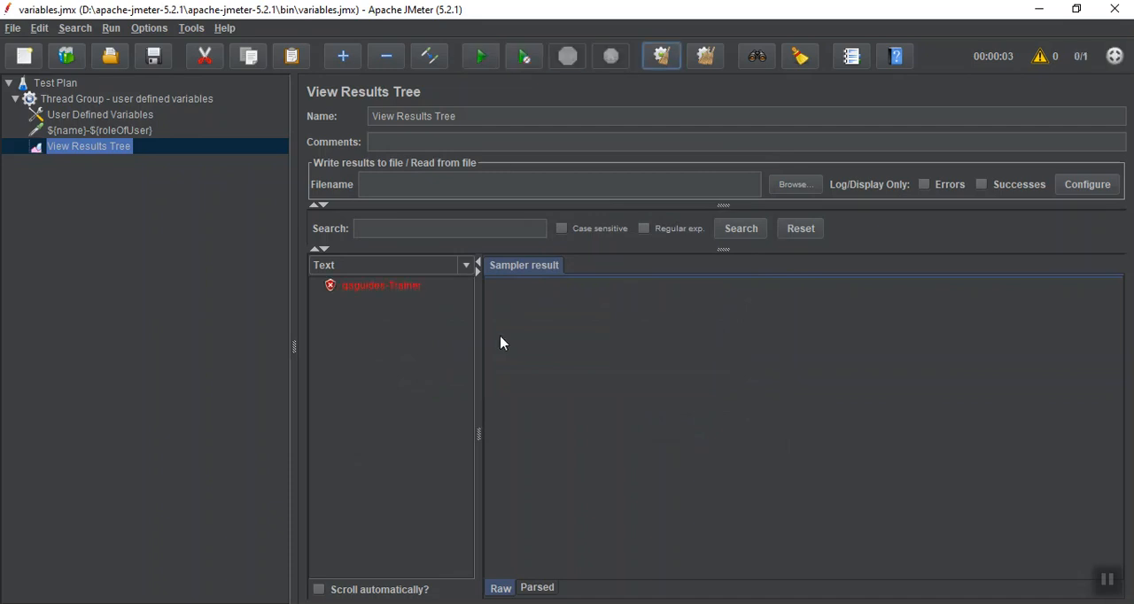
pyautogui.click(398, 295)
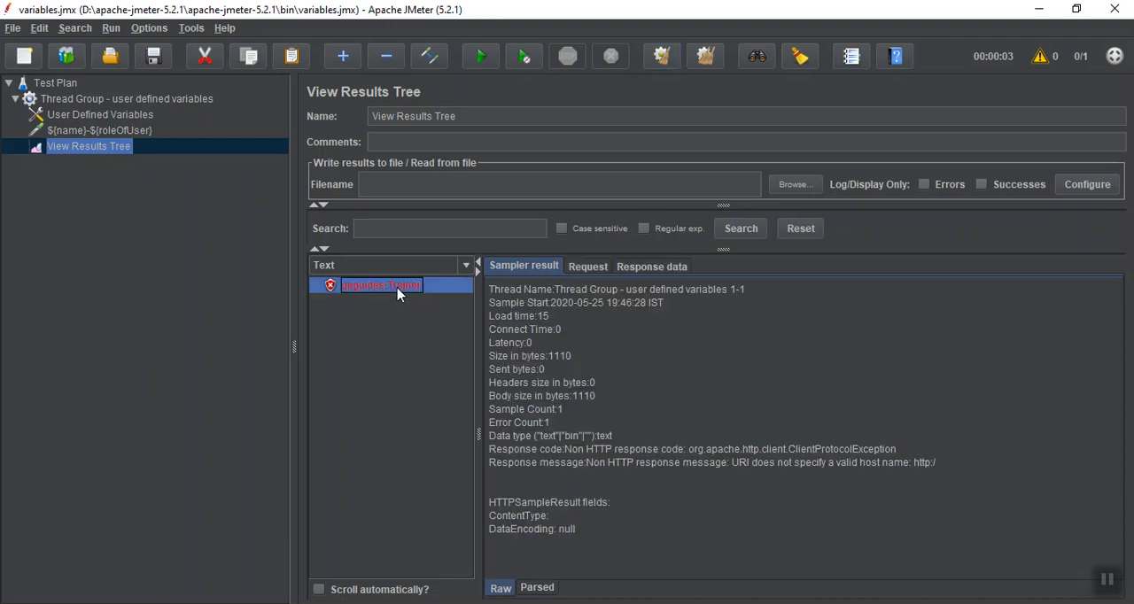
pyautogui.click(130, 133)
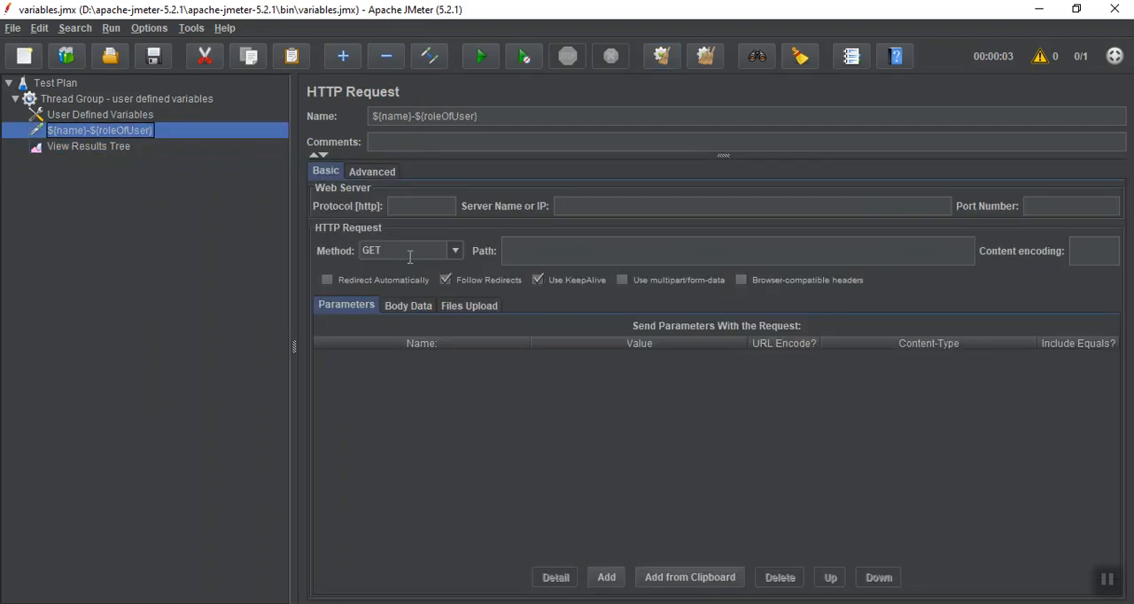
pyautogui.click(148, 116)
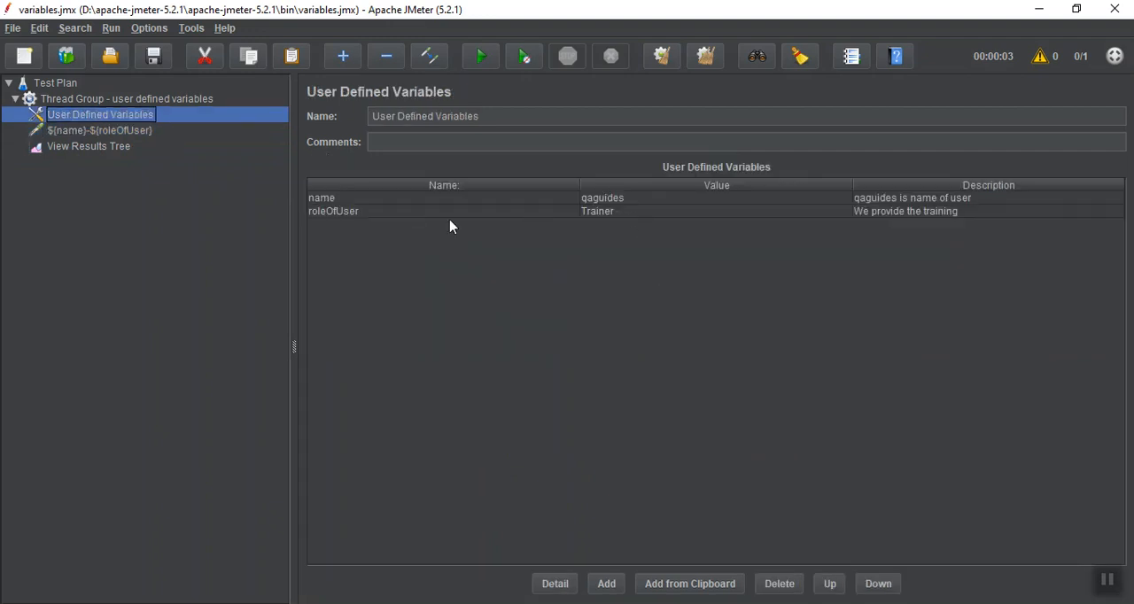
pyautogui.click(119, 149)
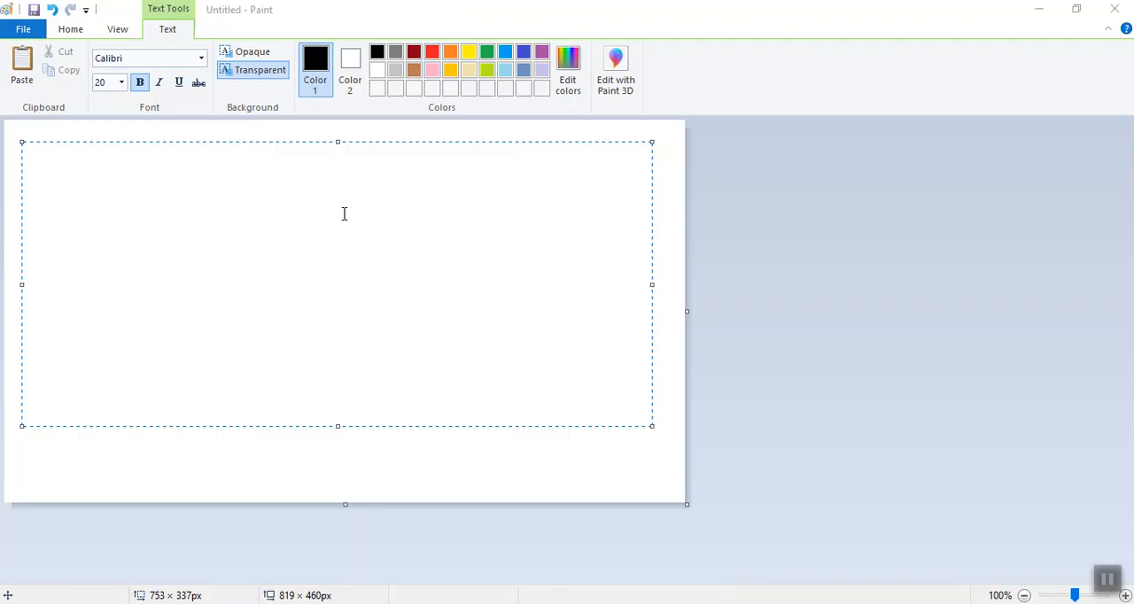
# Write the note "Counter - count the number" in the Paint text box
pyautogui.write('Counter - cou')
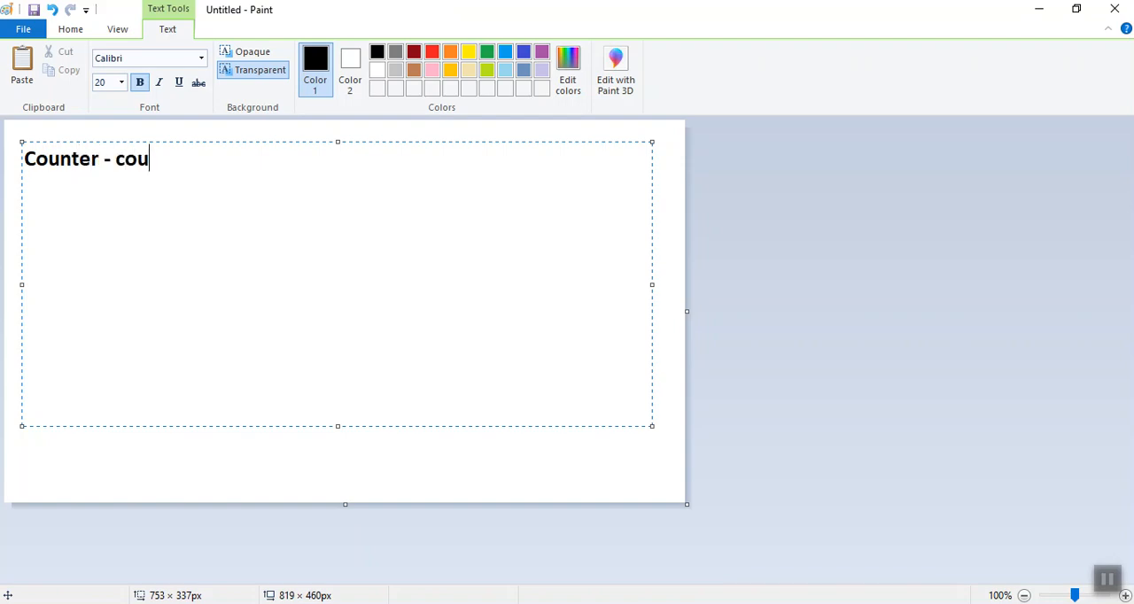
pyautogui.write('nt the number')
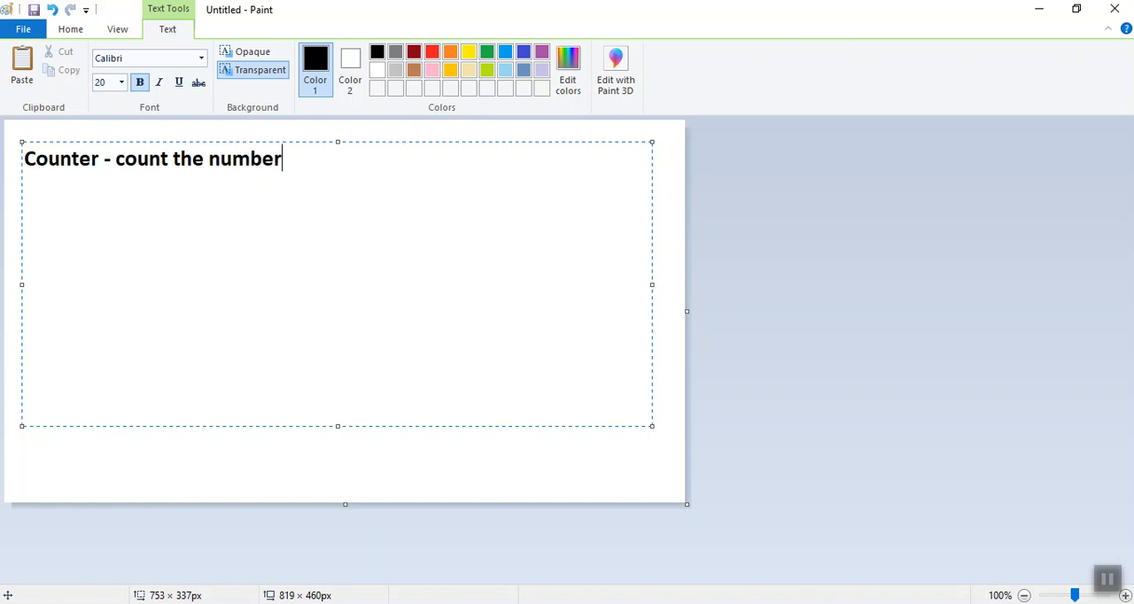
# Switch to JMeter and add a new thread group named "Thread Group - Counter" to the Test Plan
pyautogui.hotkey('alt', 'Tab')
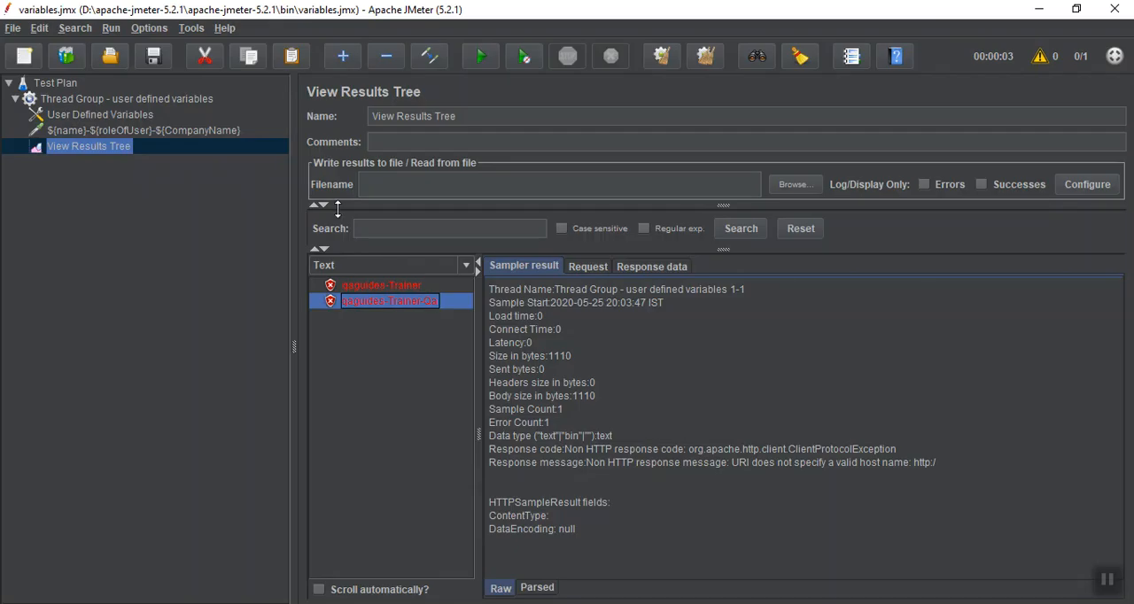
pyautogui.click(15, 98)
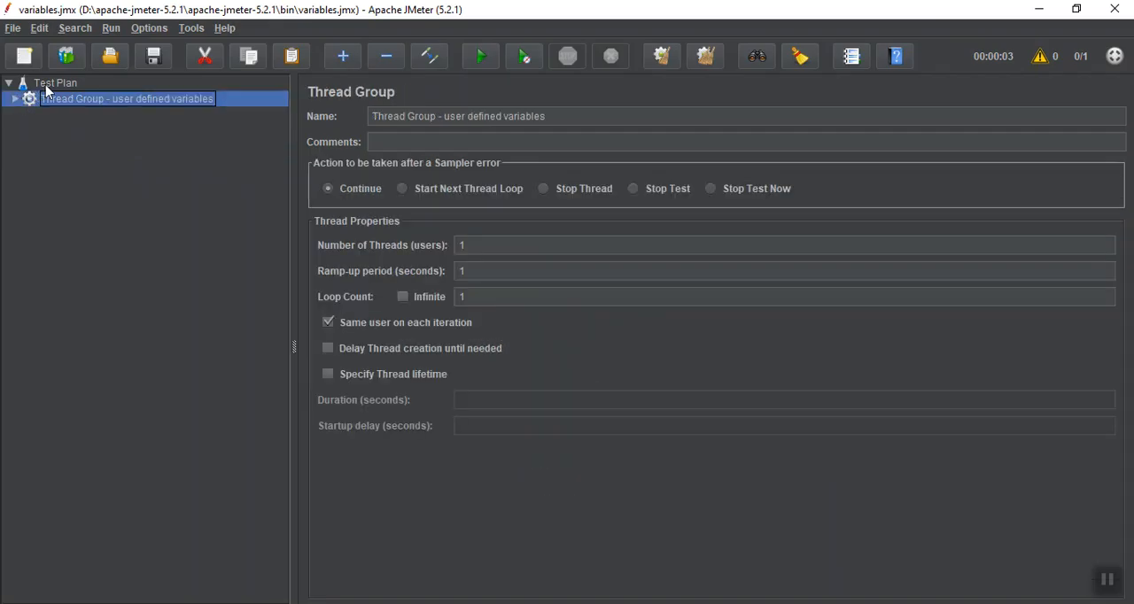
pyautogui.click(49, 84)
pyautogui.rightClick(48, 90)
pyautogui.moveTo(68, 94)
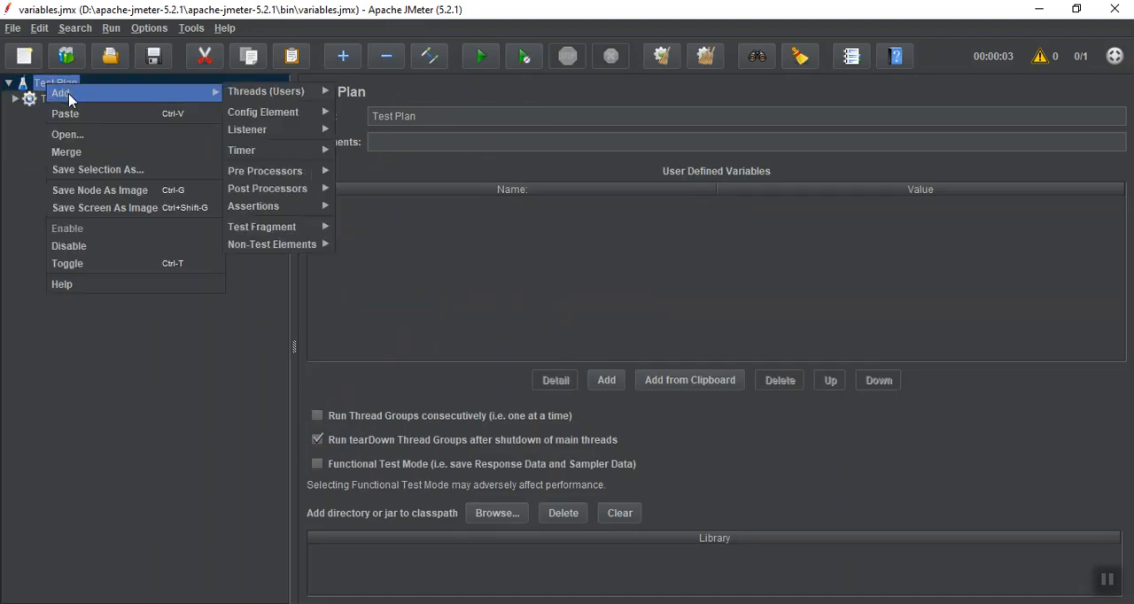
pyautogui.moveTo(301, 96)
pyautogui.click(356, 91)
pyautogui.click(485, 115)
pyautogui.write('- Co')
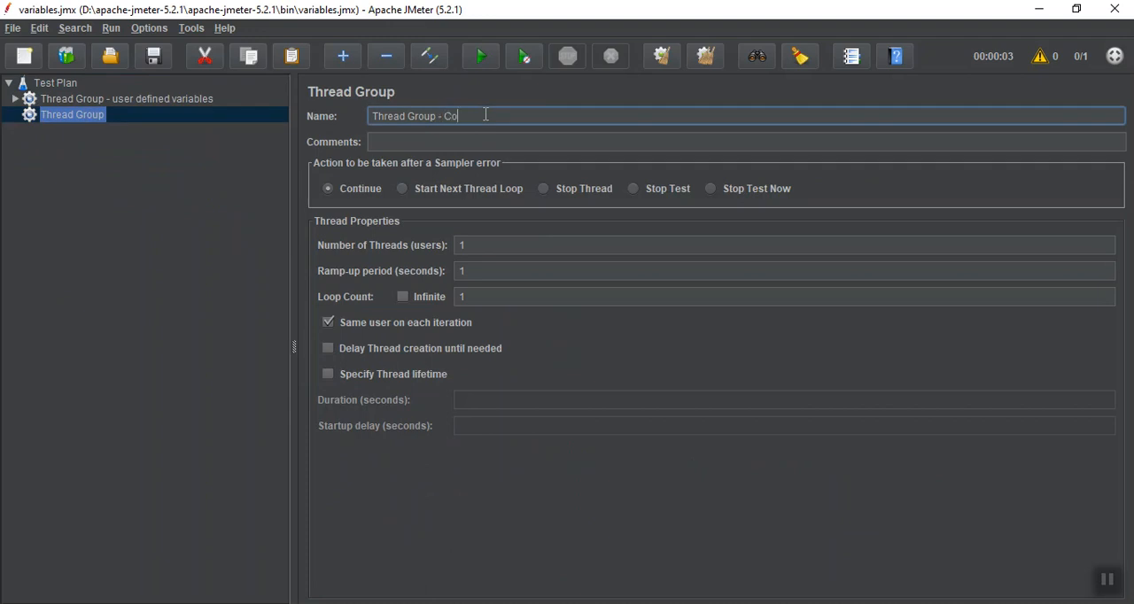
pyautogui.write('unter')
pyautogui.click(139, 247)
pyautogui.click(139, 101)
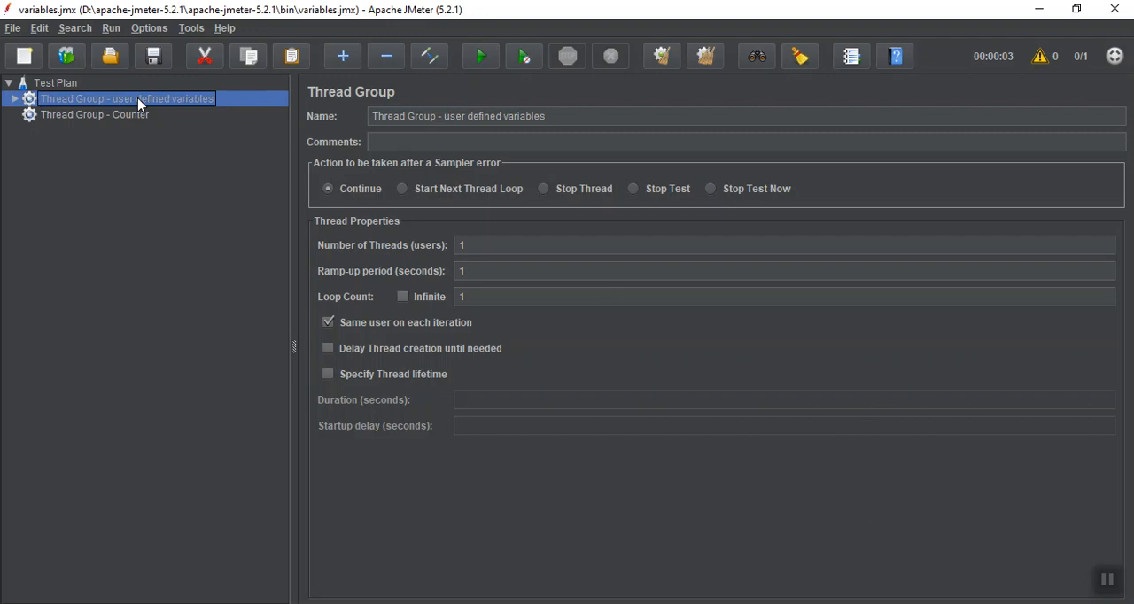
pyautogui.click(1107, 579)
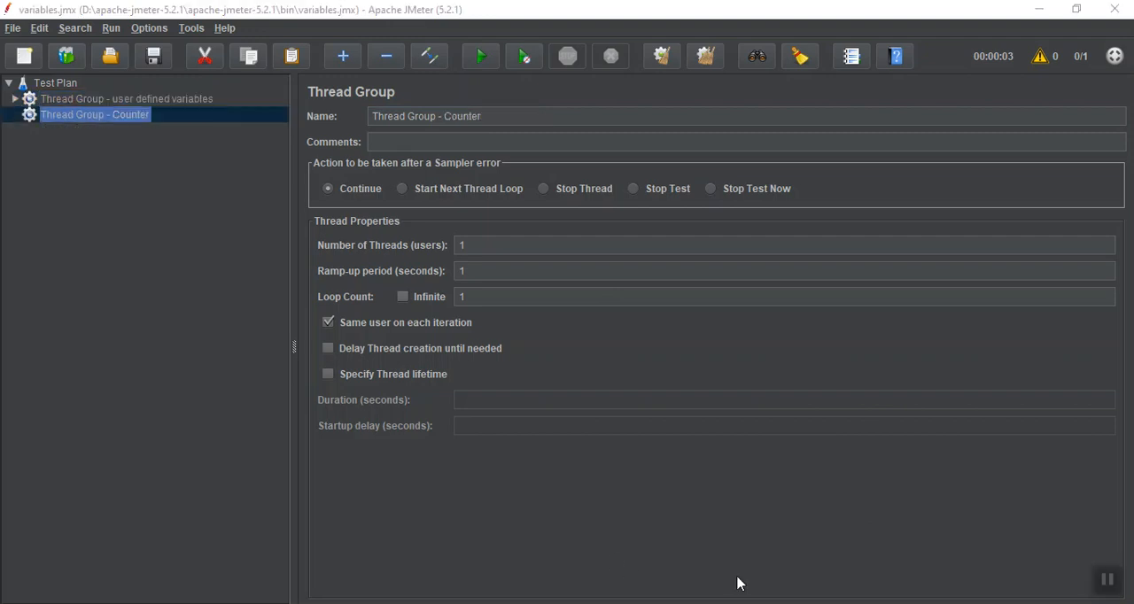
# Add a Counter config element to "Thread Group - Counter"
pyautogui.click(89, 120)
pyautogui.rightClick(88, 121)
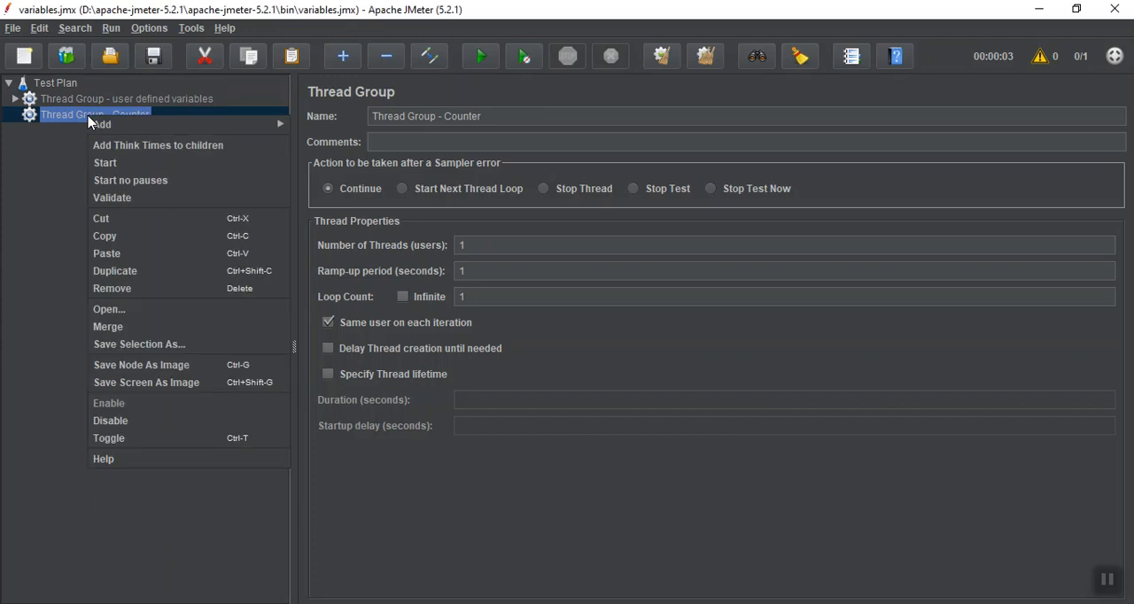
pyautogui.moveTo(102, 125)
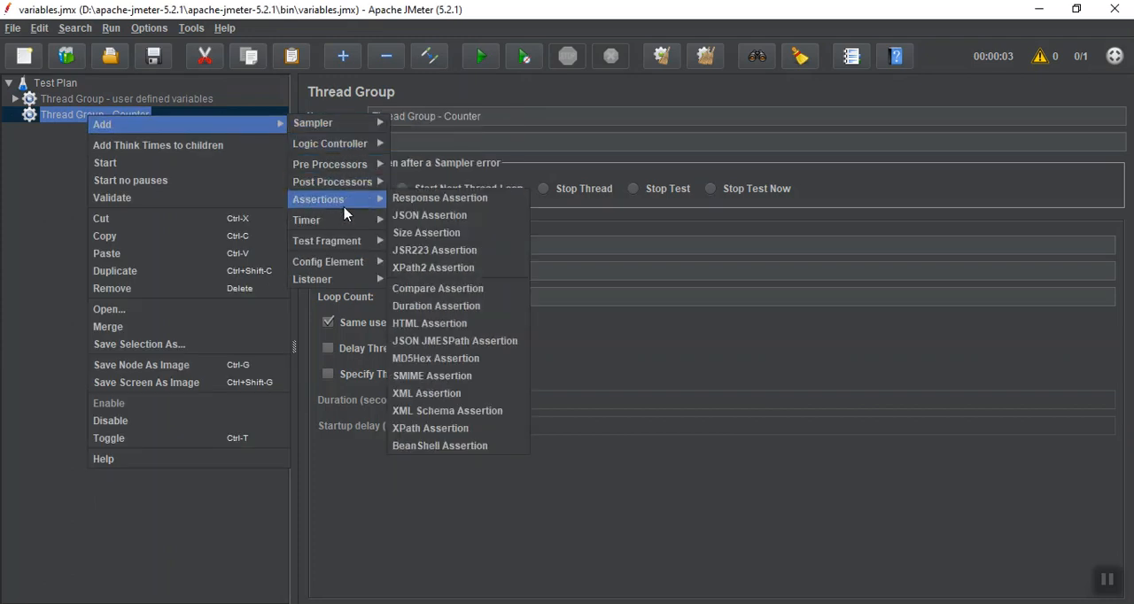
pyautogui.moveTo(349, 264)
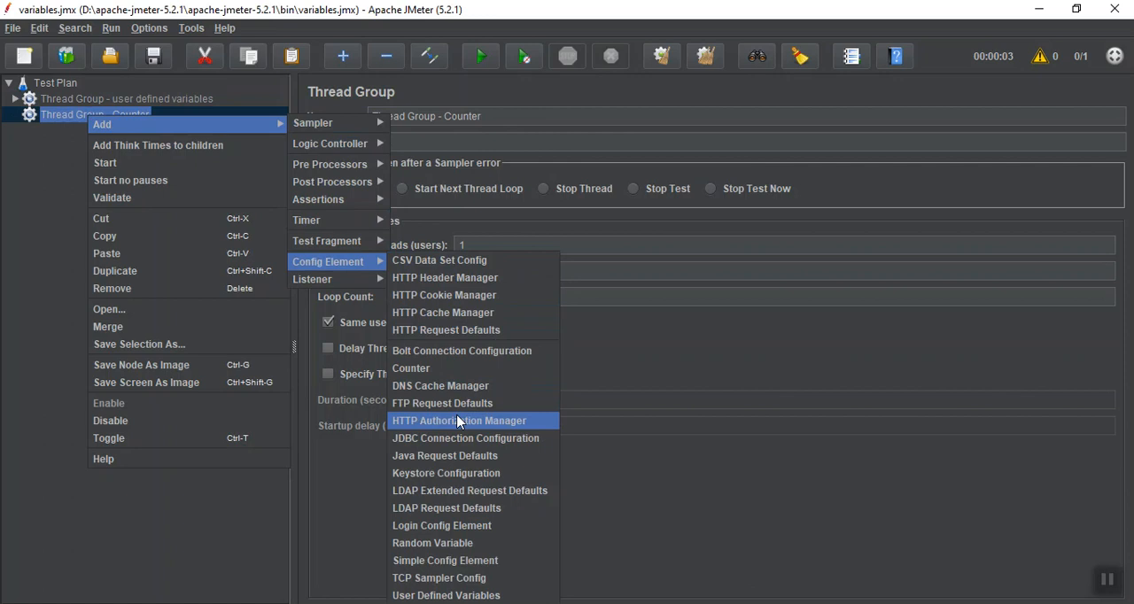
pyautogui.click(454, 369)
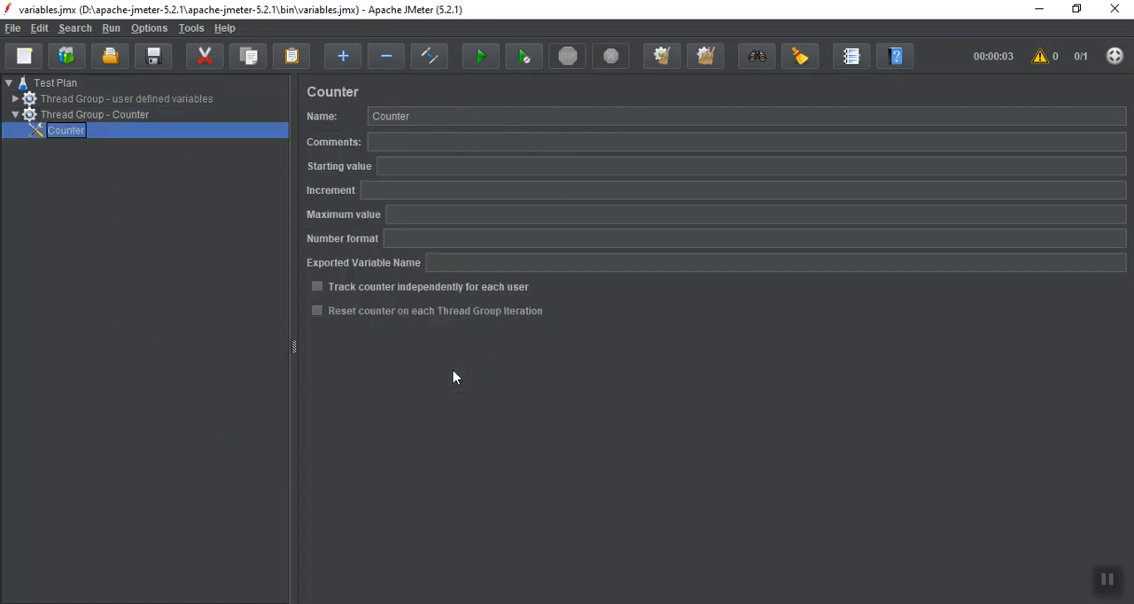
pyautogui.click(1107, 580)
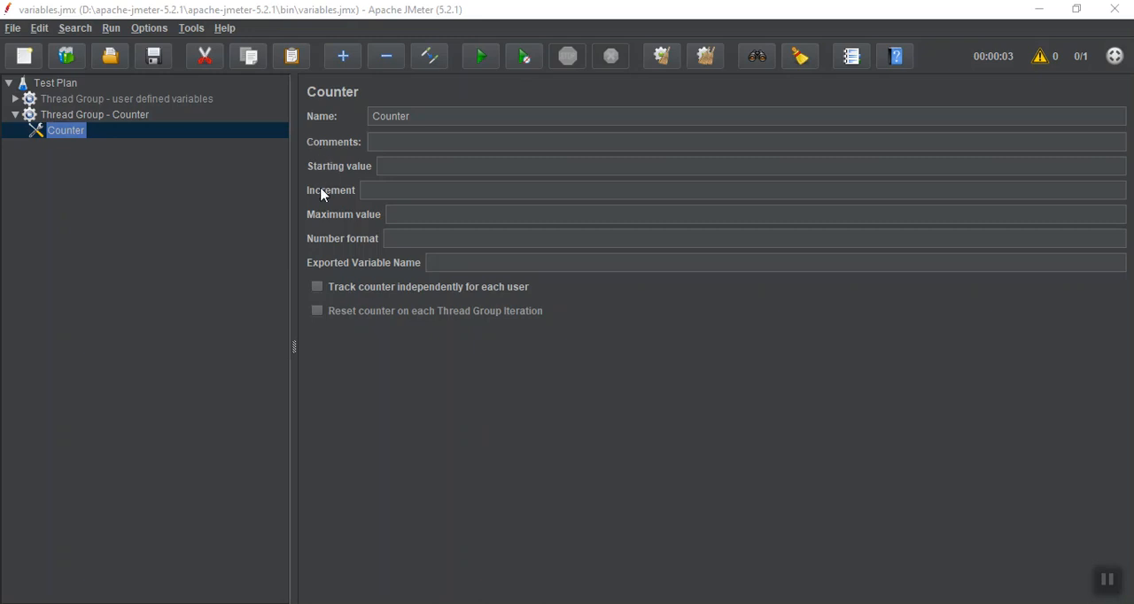
# Set the Counter's starting value to 1 and its increment to 2
pyautogui.click(419, 161)
pyautogui.write('1')
pyautogui.click(384, 189)
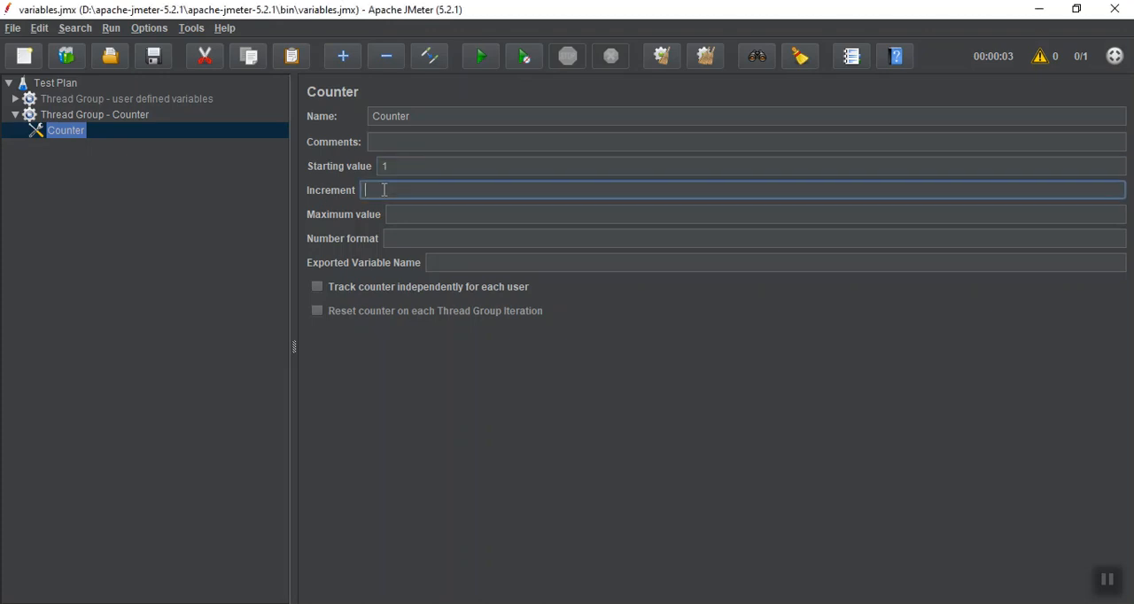
pyautogui.write('2')
pyautogui.click(1110, 583)
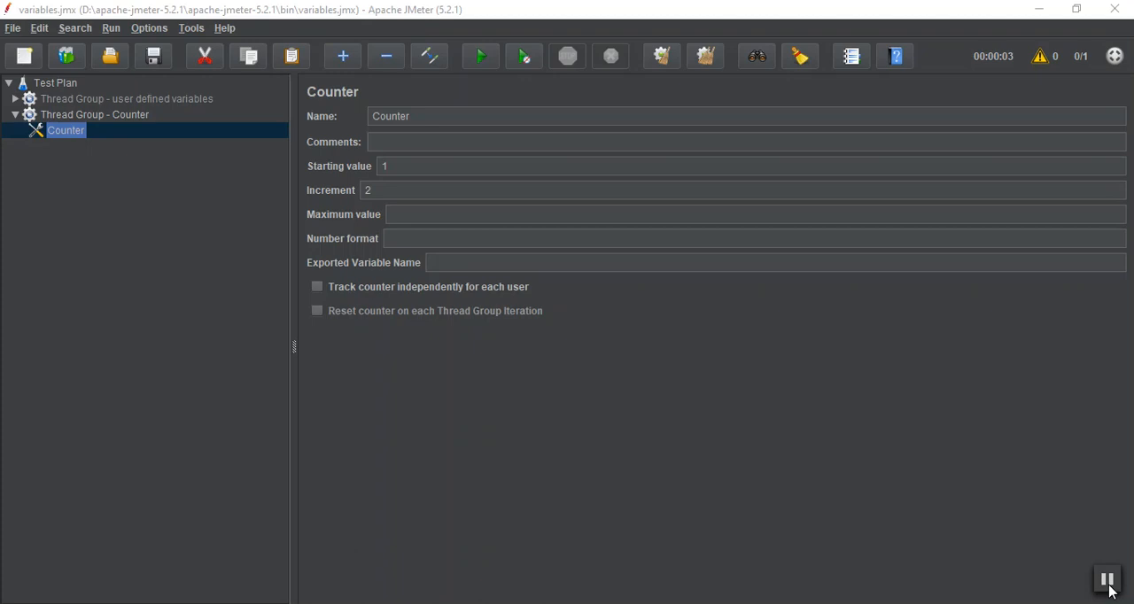
# Change the Counter's increment to 1 and leave the maximum value empty
pyautogui.doubleClick(386, 188)
pyautogui.write('1')
pyautogui.click(401, 213)
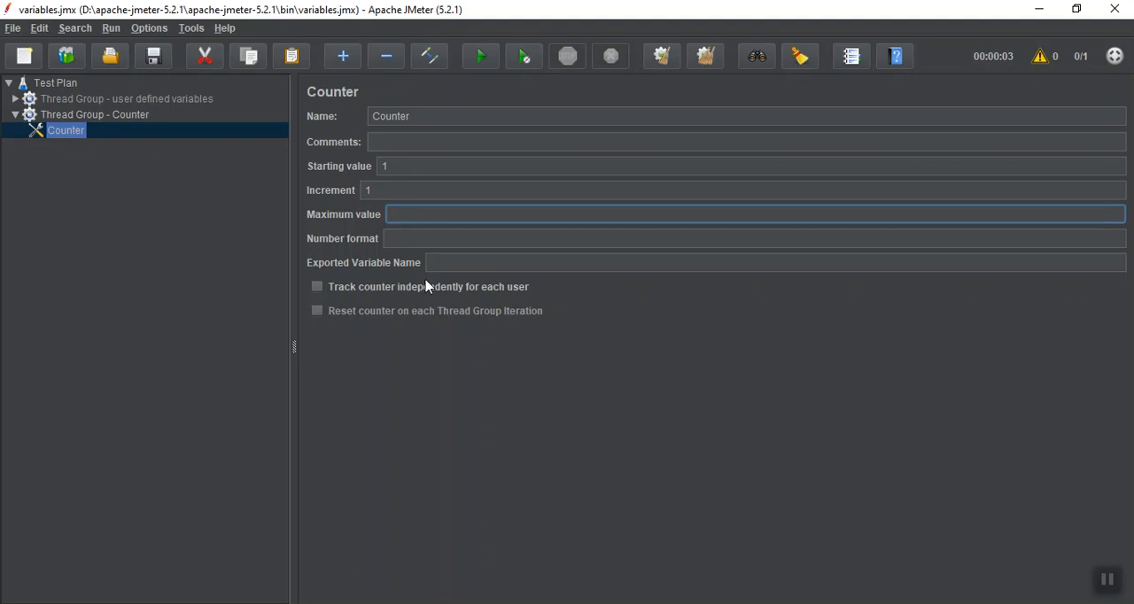
# Set the Counter's exported variable name to "countervar"
pyautogui.click(443, 262)
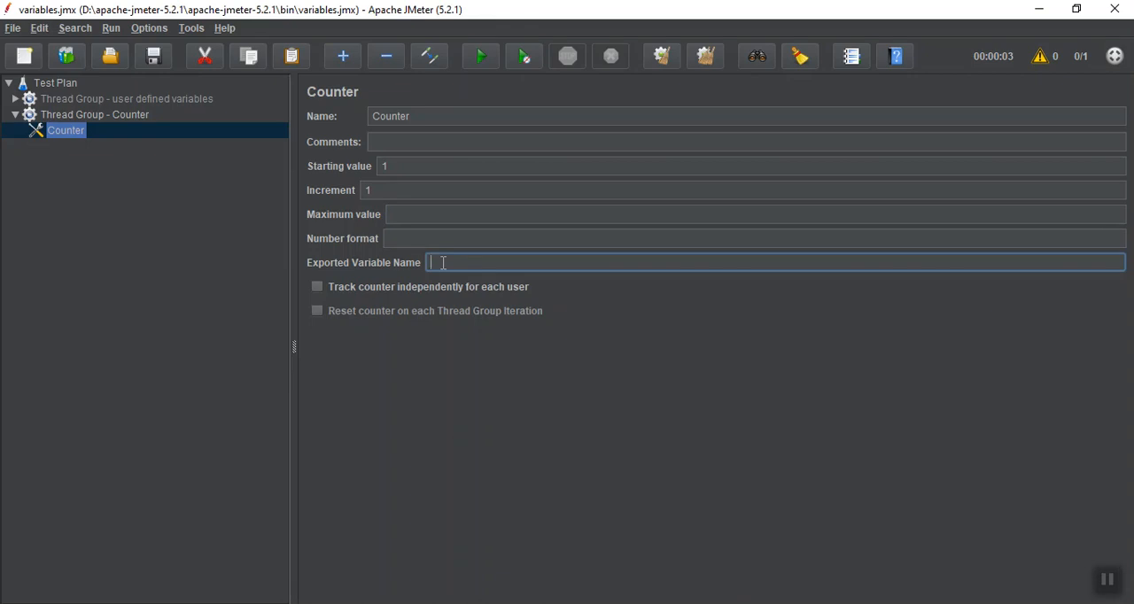
pyautogui.write('countervar')
# Add an HTTP Request sampler to "Thread Group - Counter"
pyautogui.click(71, 120)
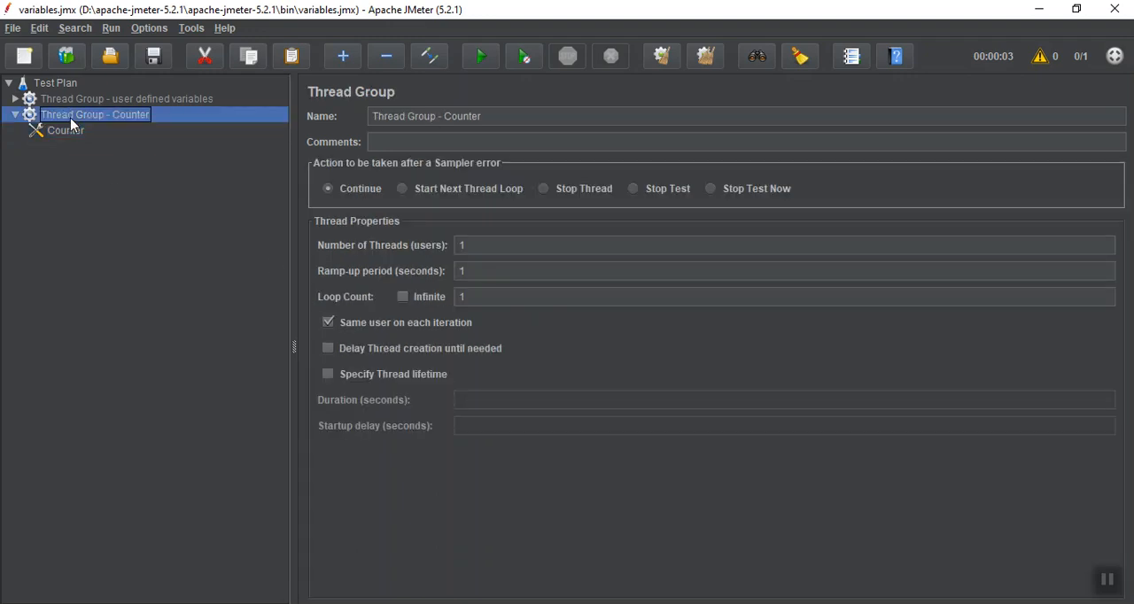
pyautogui.rightClick(71, 124)
pyautogui.moveTo(89, 128)
pyautogui.moveTo(299, 134)
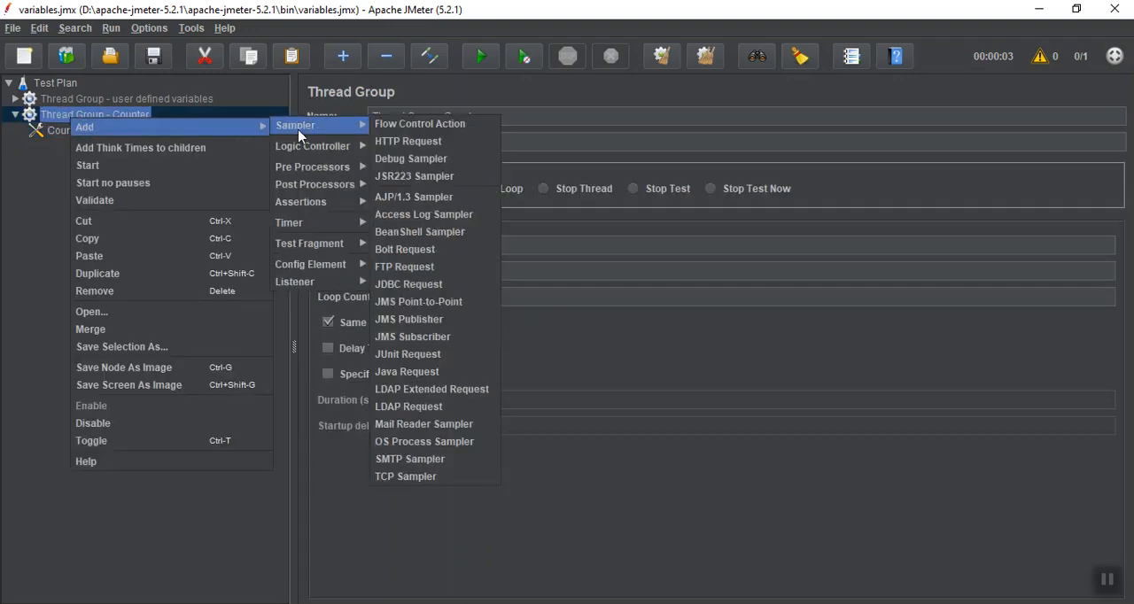
pyautogui.click(381, 142)
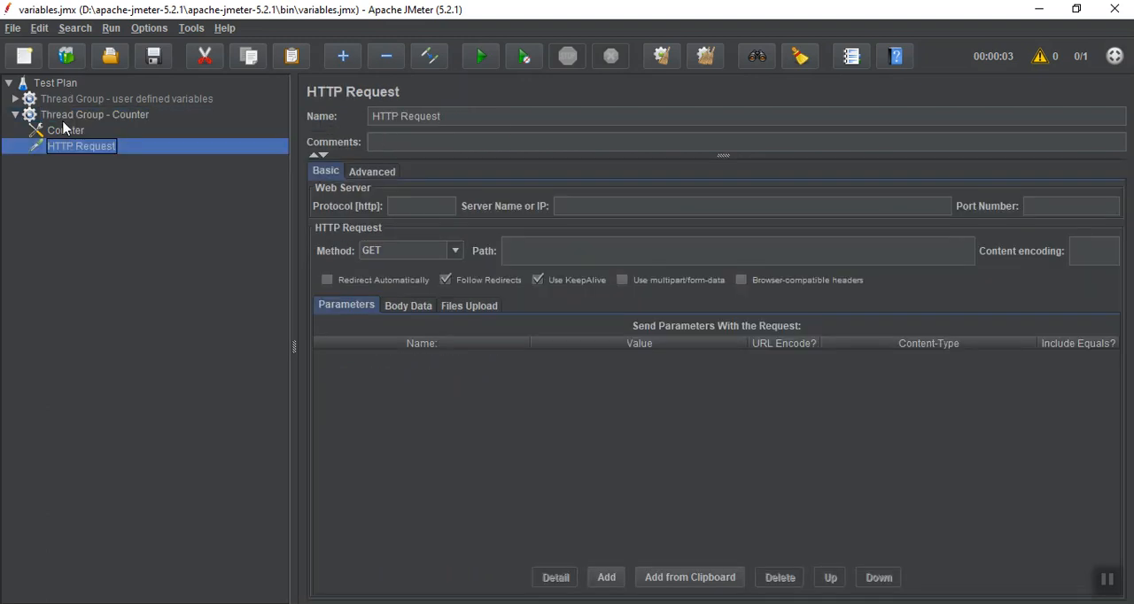
# Rename the HTTP Request sampler to "${countervar}", using the Counter's exported variable name
pyautogui.click(64, 133)
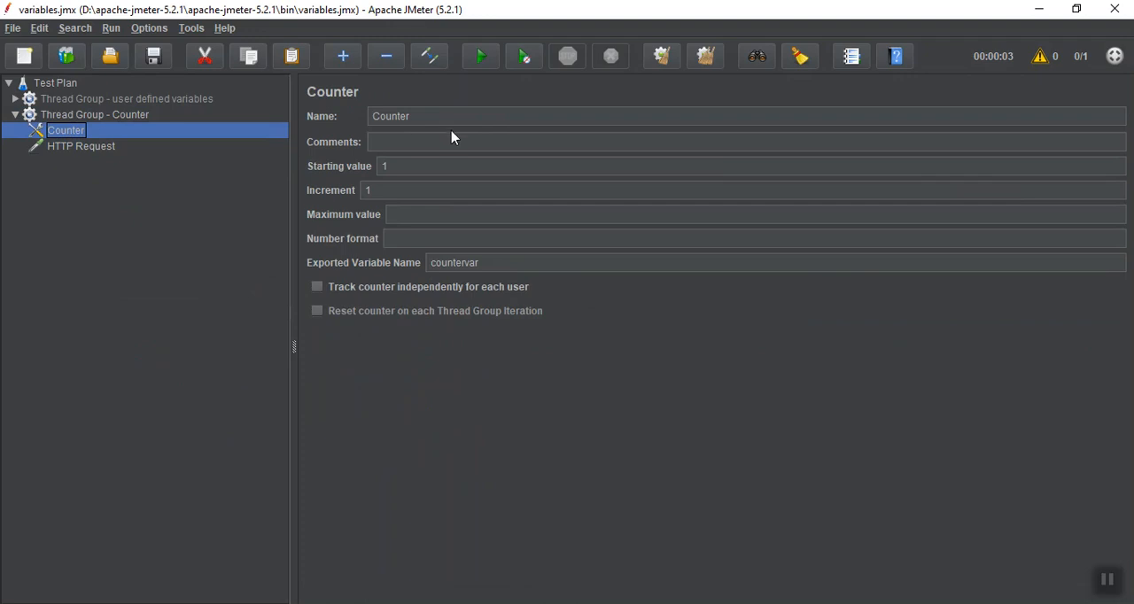
pyautogui.doubleClick(455, 263)
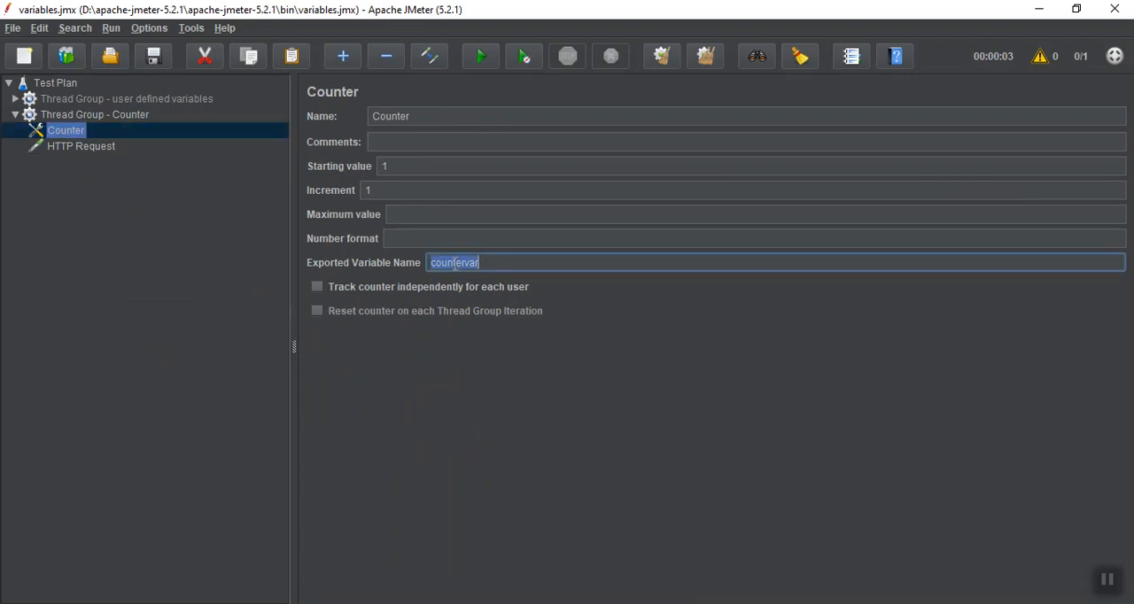
pyautogui.click(102, 146)
pyautogui.tripleClick(476, 113)
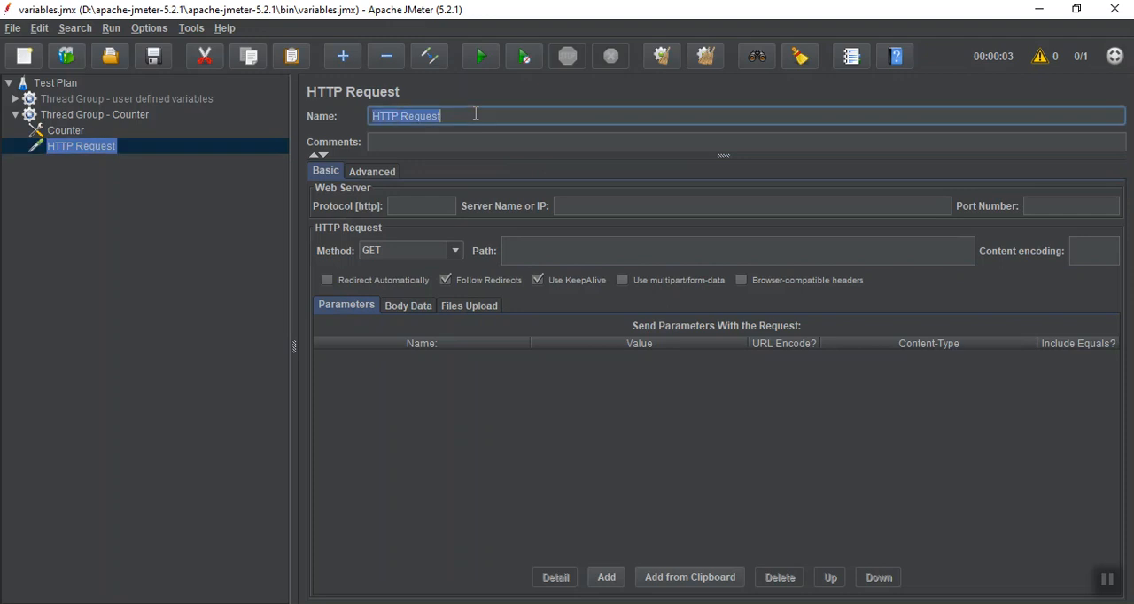
pyautogui.press('BackSpace')
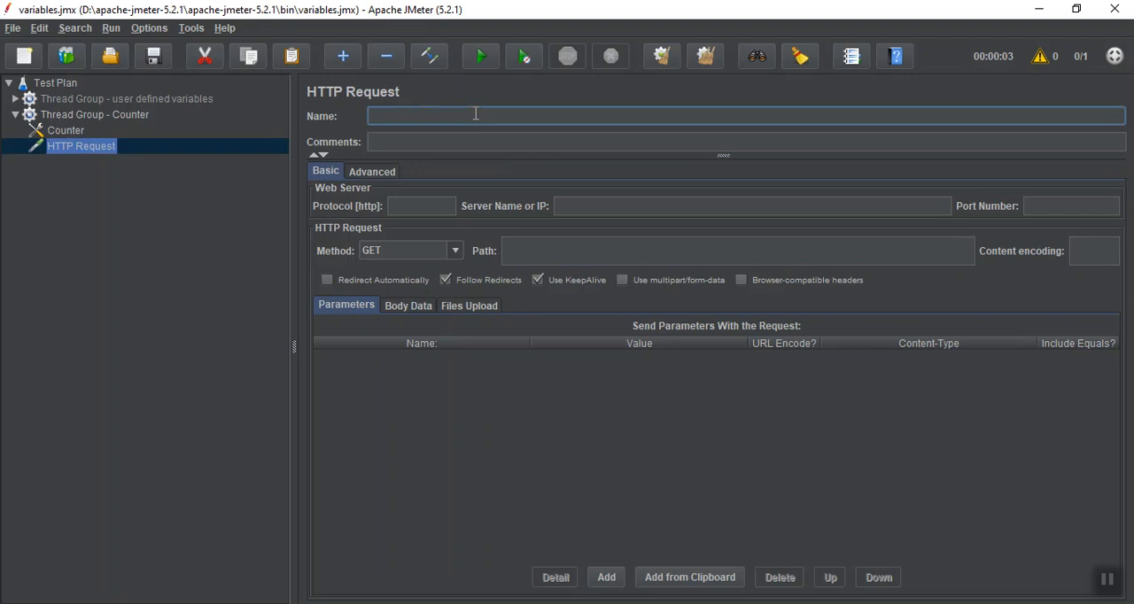
pyautogui.write('${countervar}')
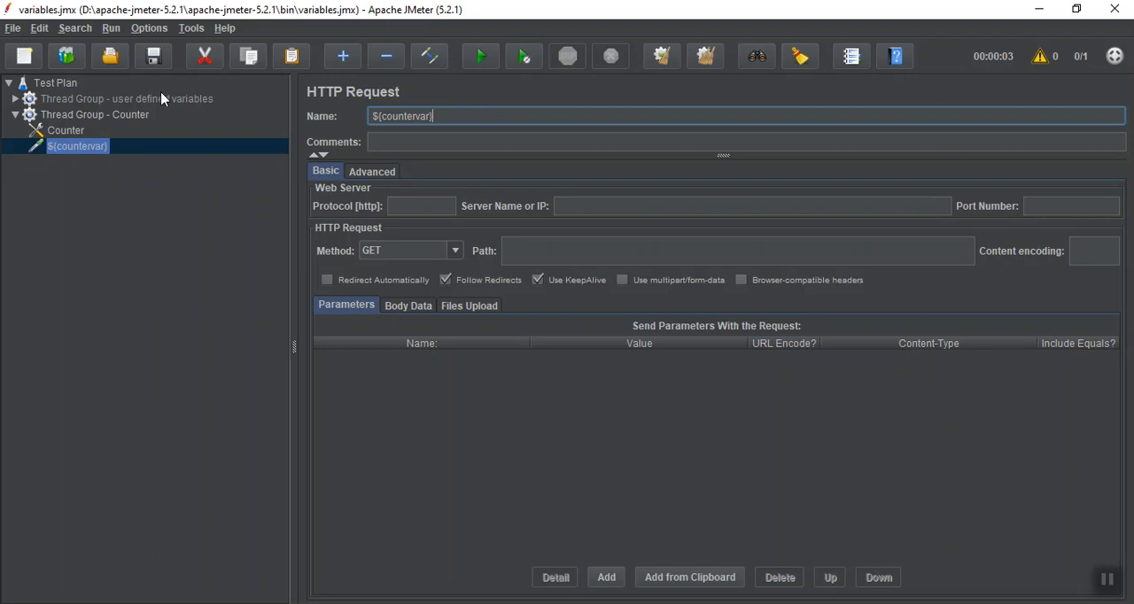
# Add a View Results Tree listener to "Thread Group - Counter" and run the test plan
pyautogui.click(92, 105)
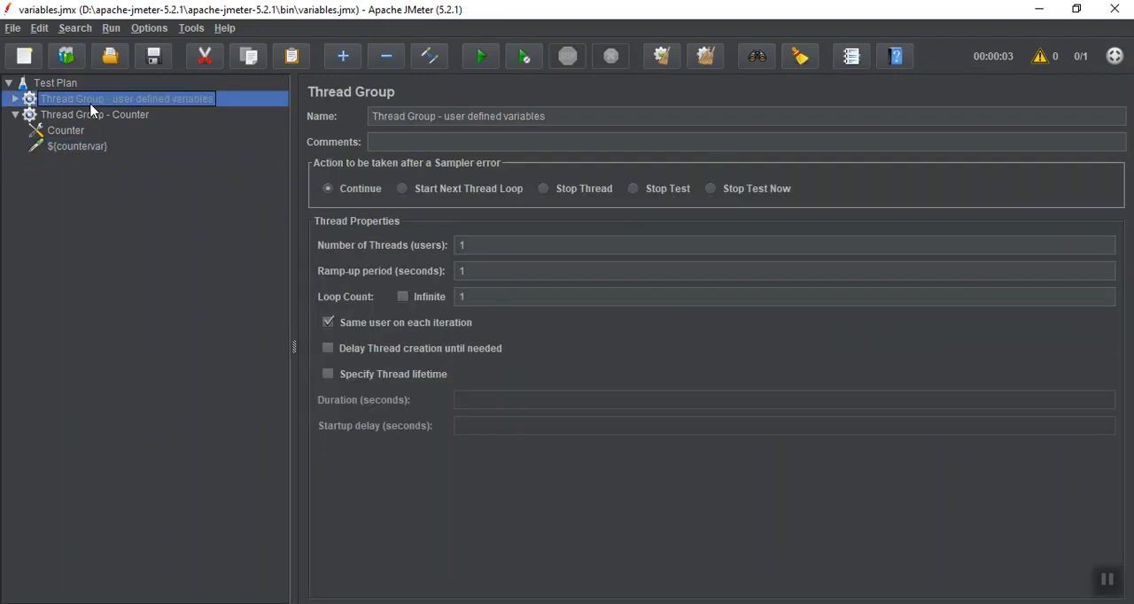
pyautogui.click(92, 114)
pyautogui.rightClick(92, 114)
pyautogui.moveTo(246, 123)
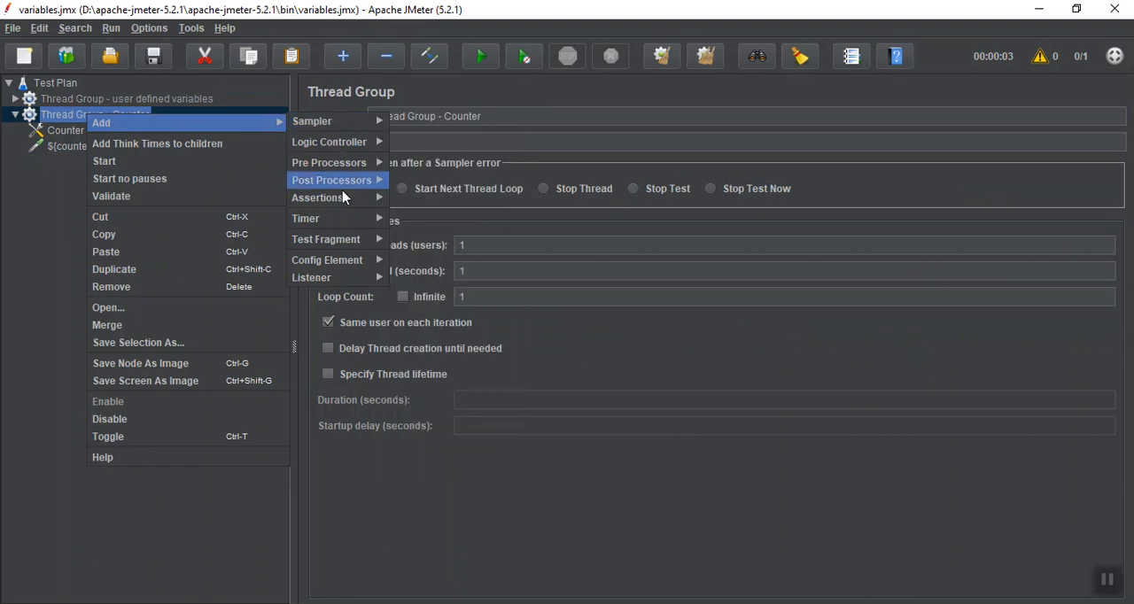
pyautogui.moveTo(350, 277)
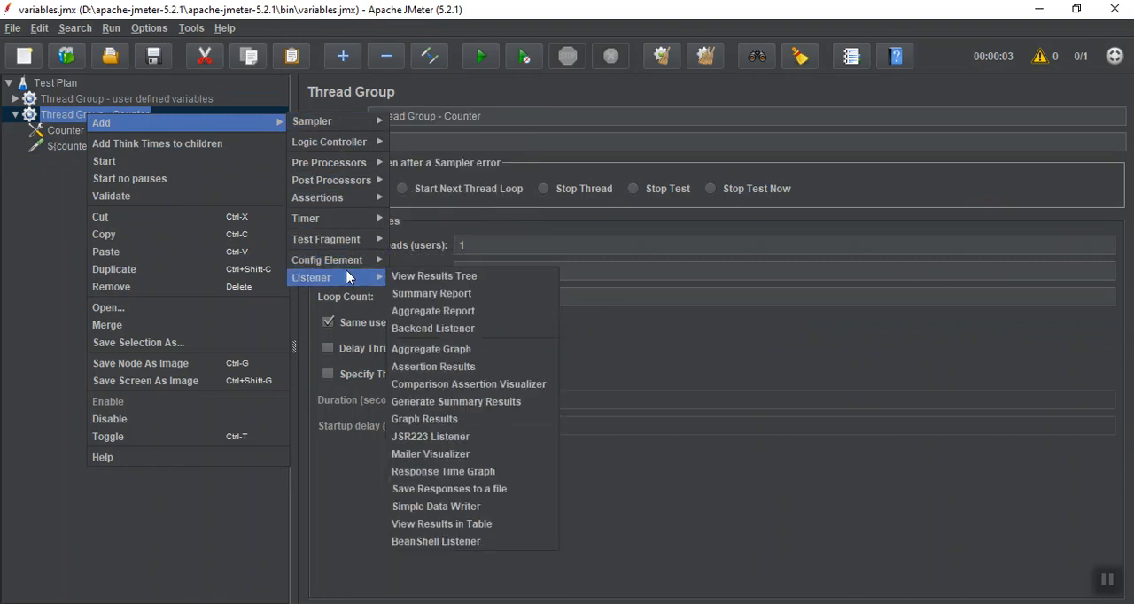
pyautogui.click(416, 277)
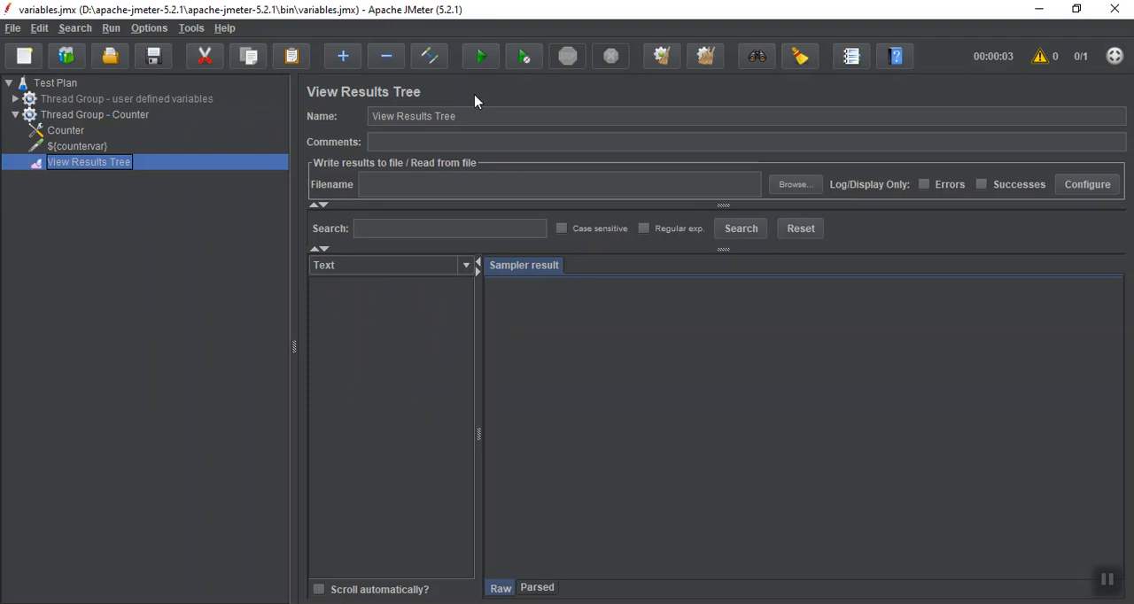
pyautogui.click(478, 58)
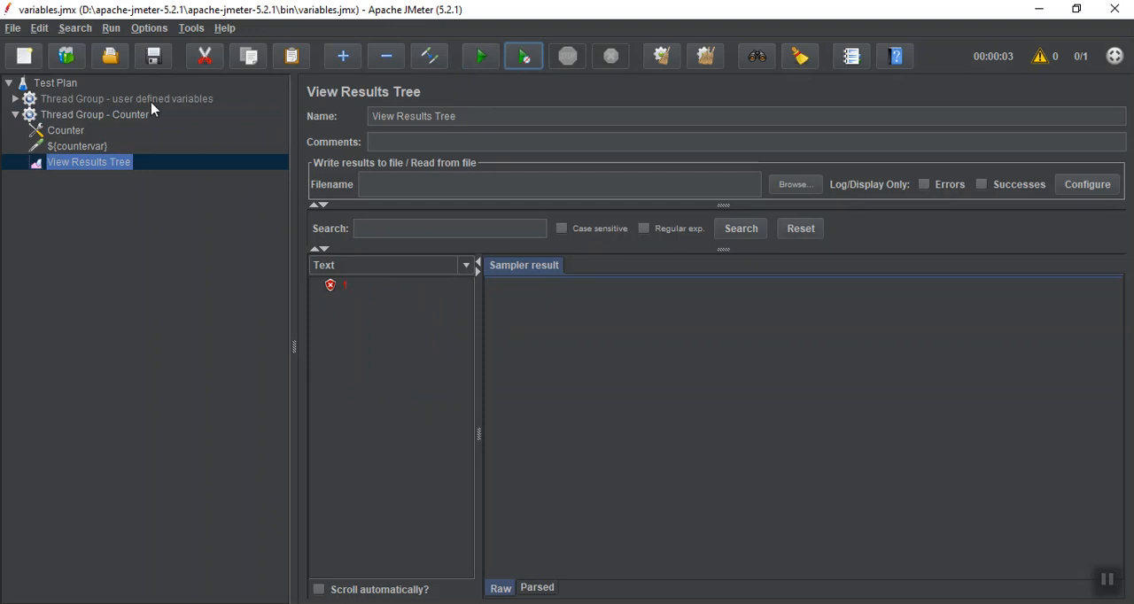
# Set the loop count of "Thread Group - Counter" to 10
pyautogui.click(78, 118)
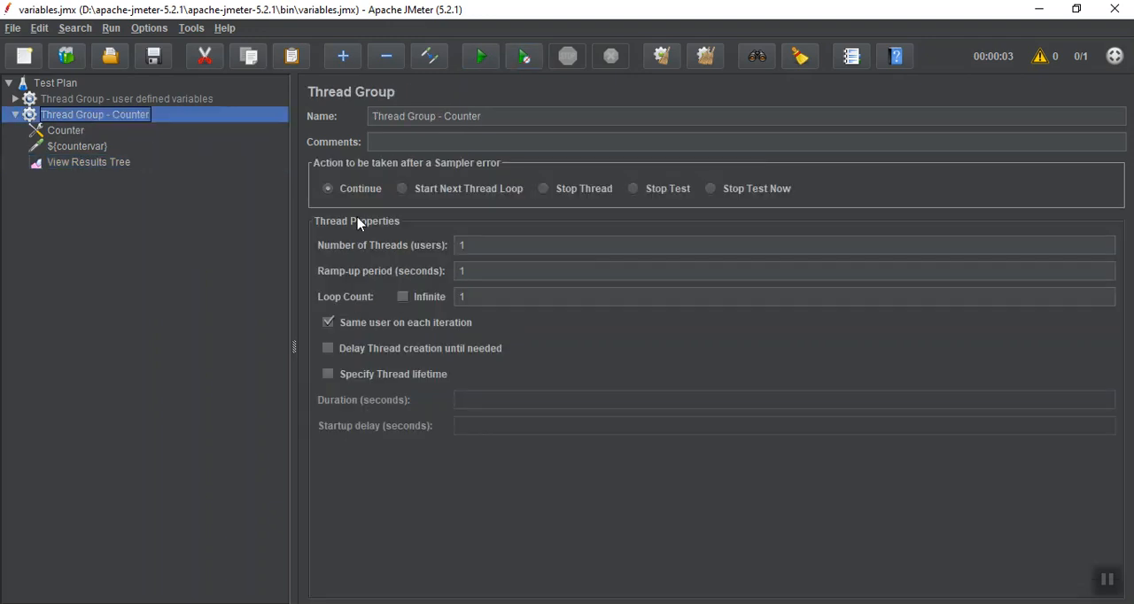
pyautogui.click(502, 295)
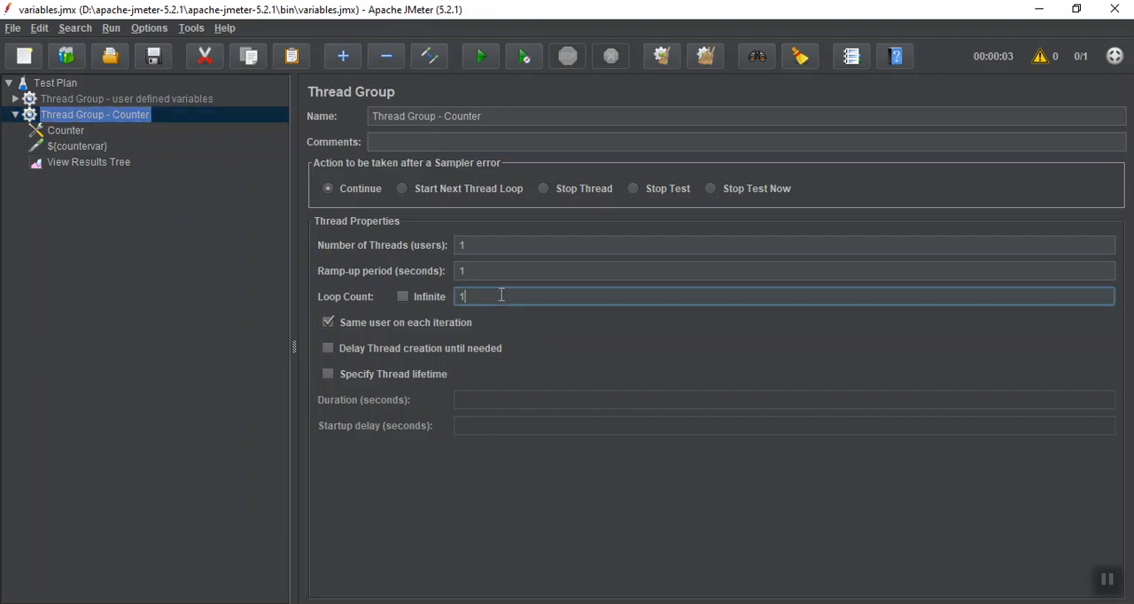
pyautogui.write('0')
# Clear the previous results in View Results Tree and run the test plan with the increased loop count
pyautogui.click(94, 163)
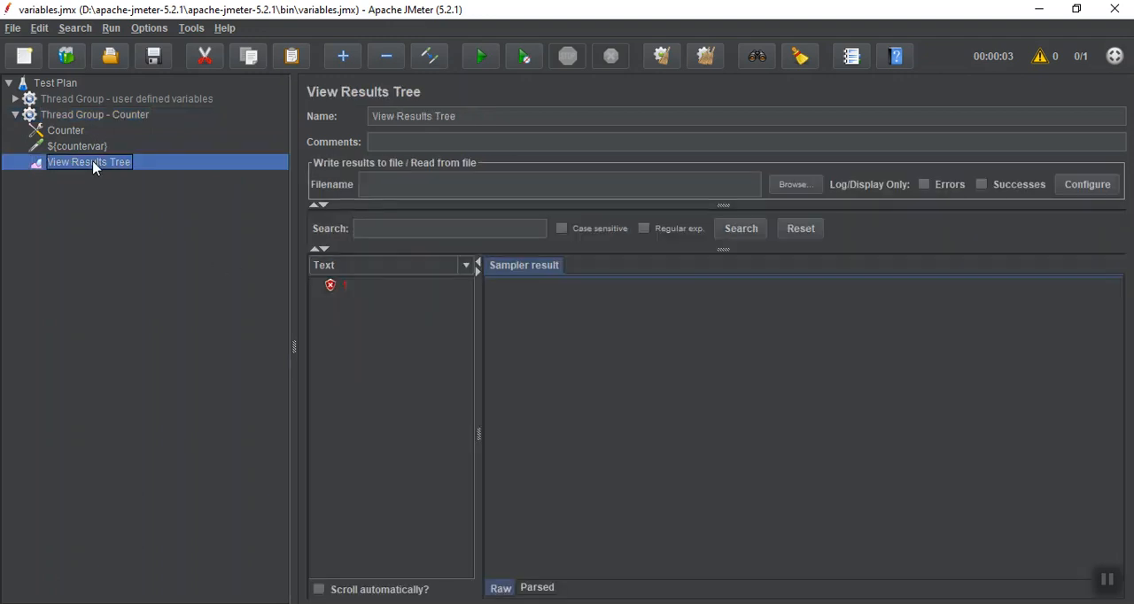
pyautogui.click(661, 56)
pyautogui.click(486, 58)
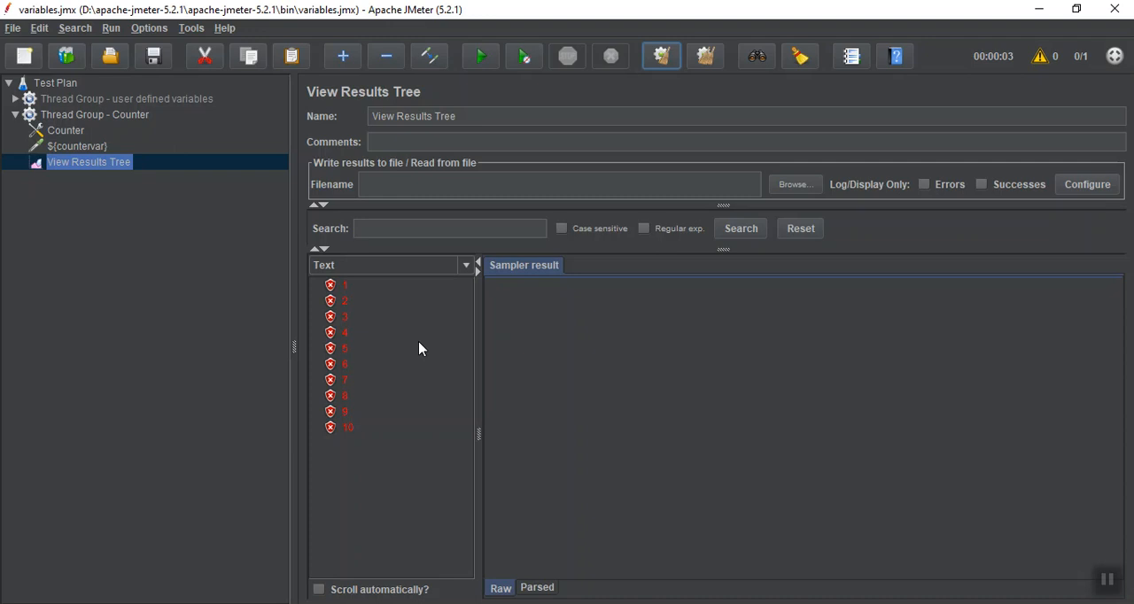
# Set the number of threads of "Thread Group - Counter" to 10 and its loop count to 1
pyautogui.click(94, 150)
pyautogui.click(78, 133)
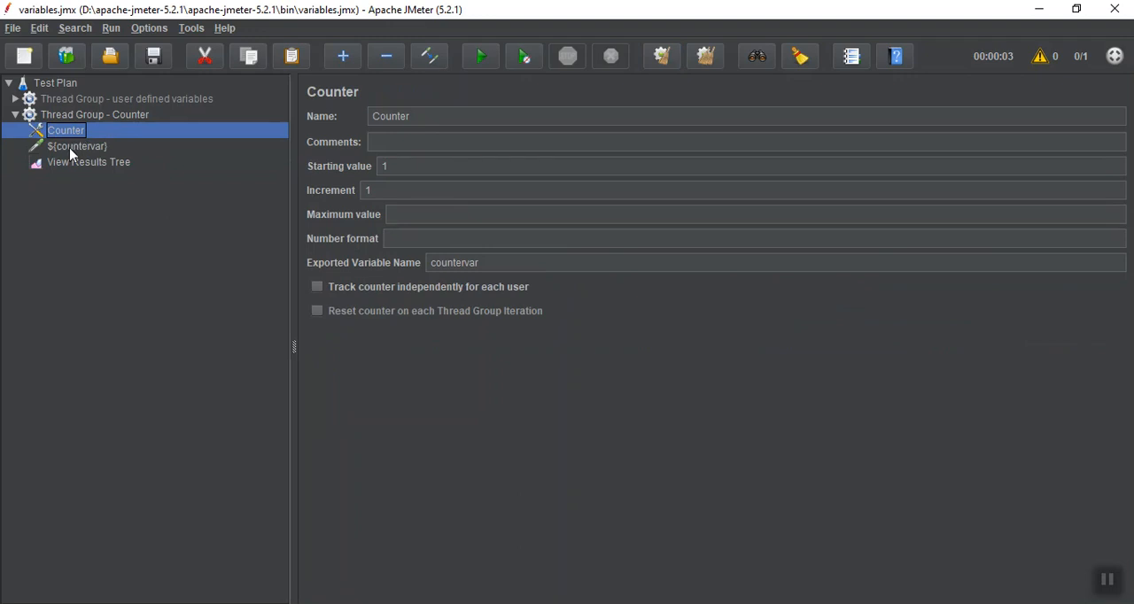
pyautogui.click(81, 116)
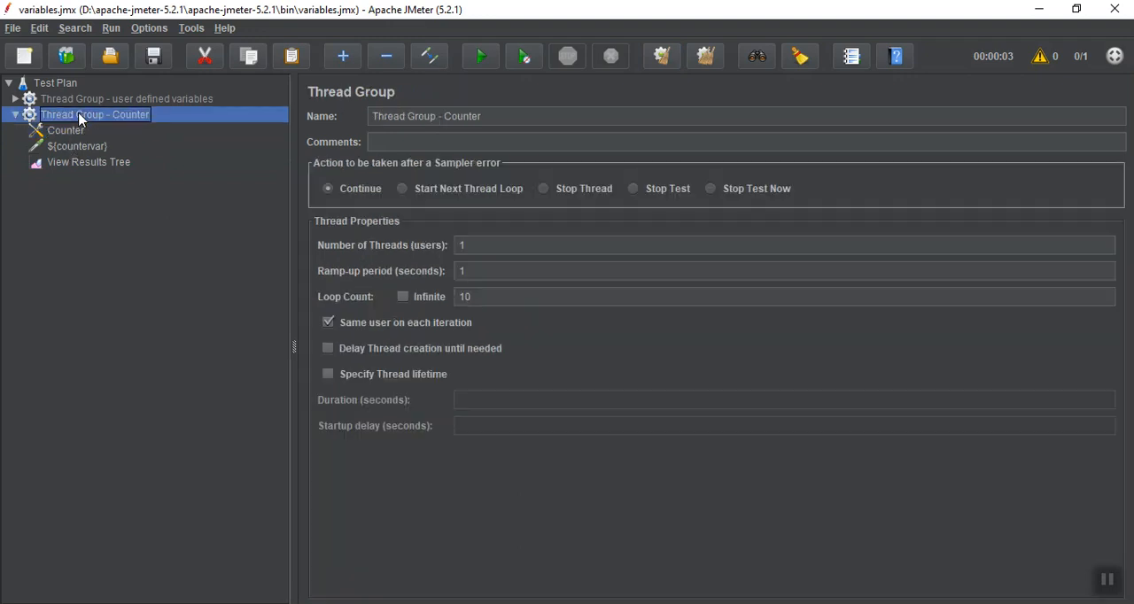
pyautogui.click(538, 243)
pyautogui.write('0')
pyautogui.click(500, 297)
pyautogui.press('BackSpace')
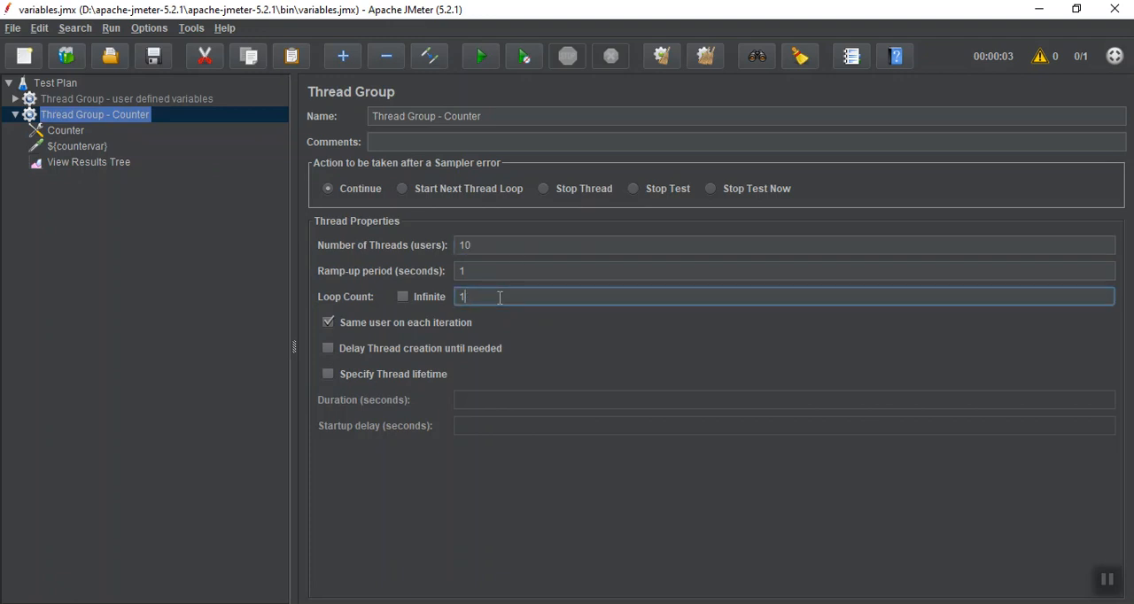
# Clear the View Results Tree and rerun the test plan with 10 threads
pyautogui.click(118, 167)
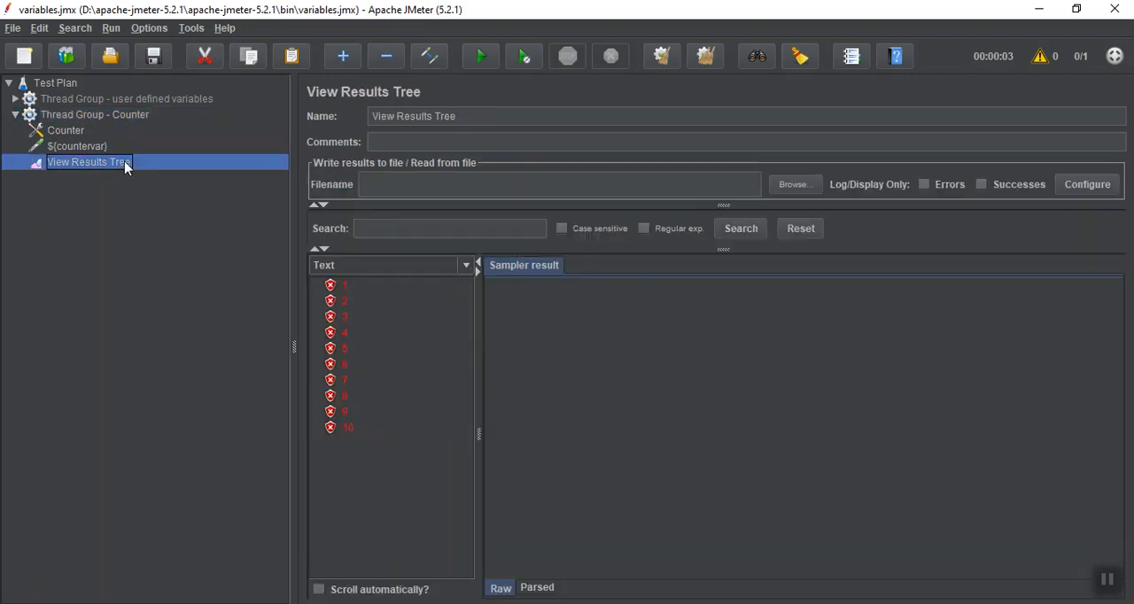
pyautogui.click(661, 56)
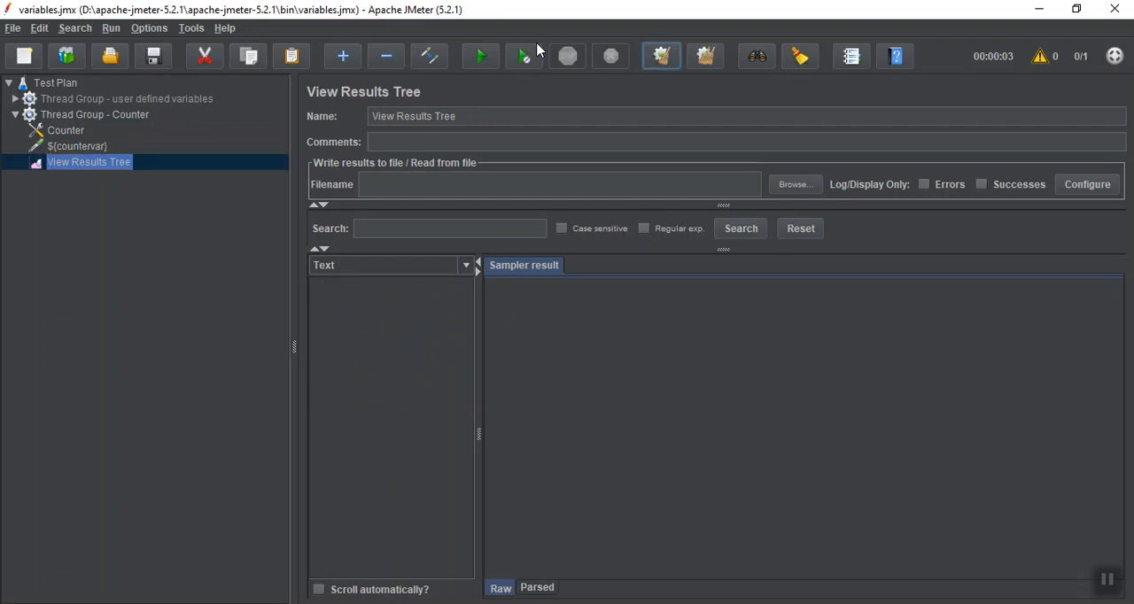
pyautogui.click(480, 56)
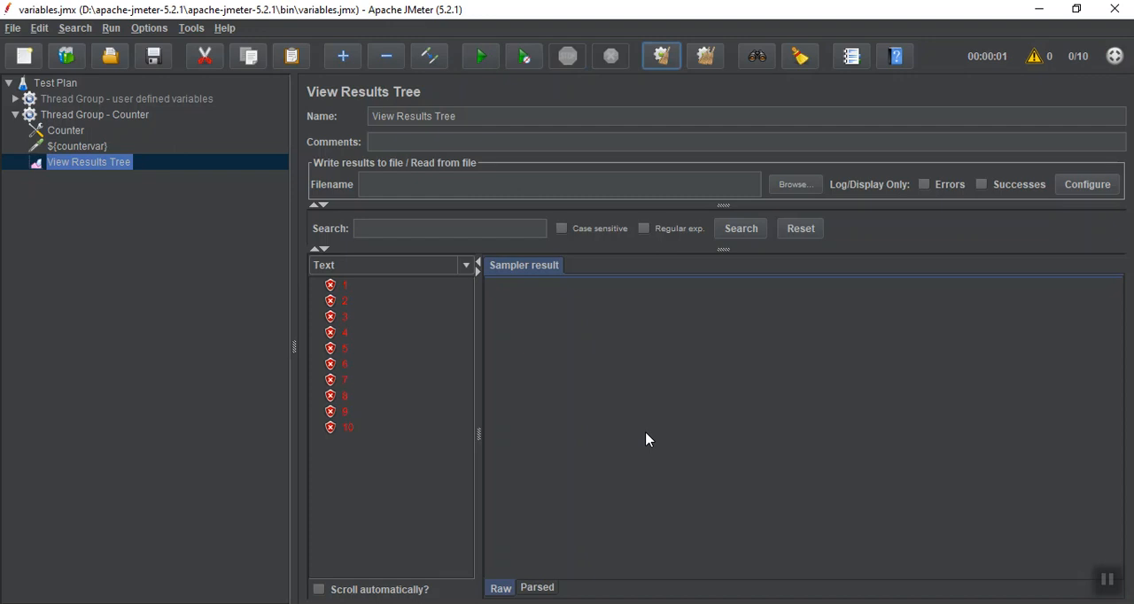
pyautogui.click(1114, 582)
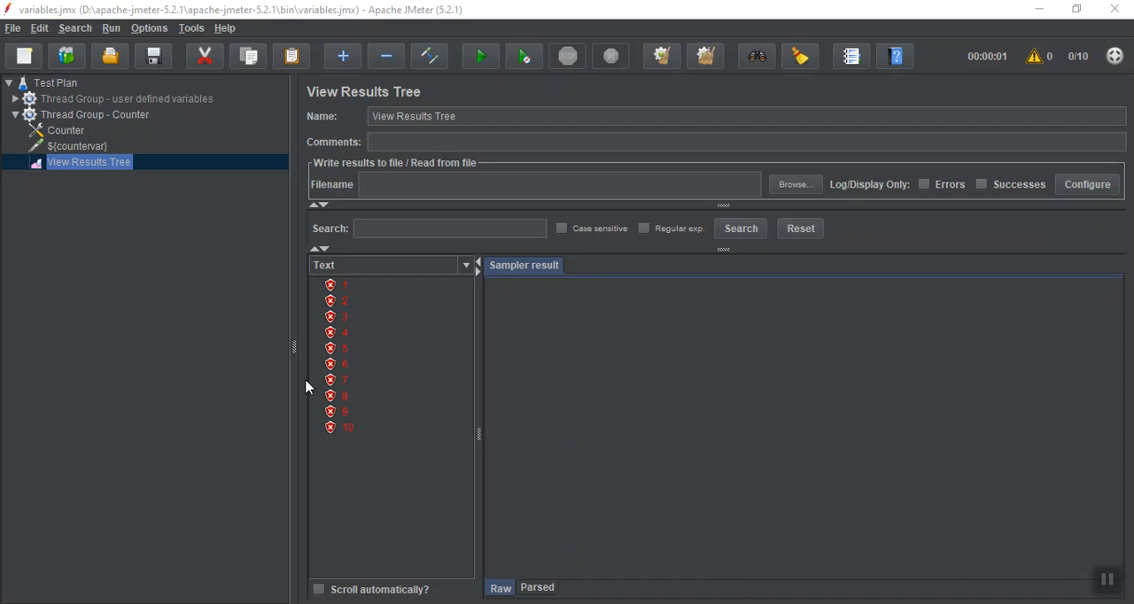
# Set both the number of threads and the loop count of "Thread Group - Counter" to 5
pyautogui.click(78, 138)
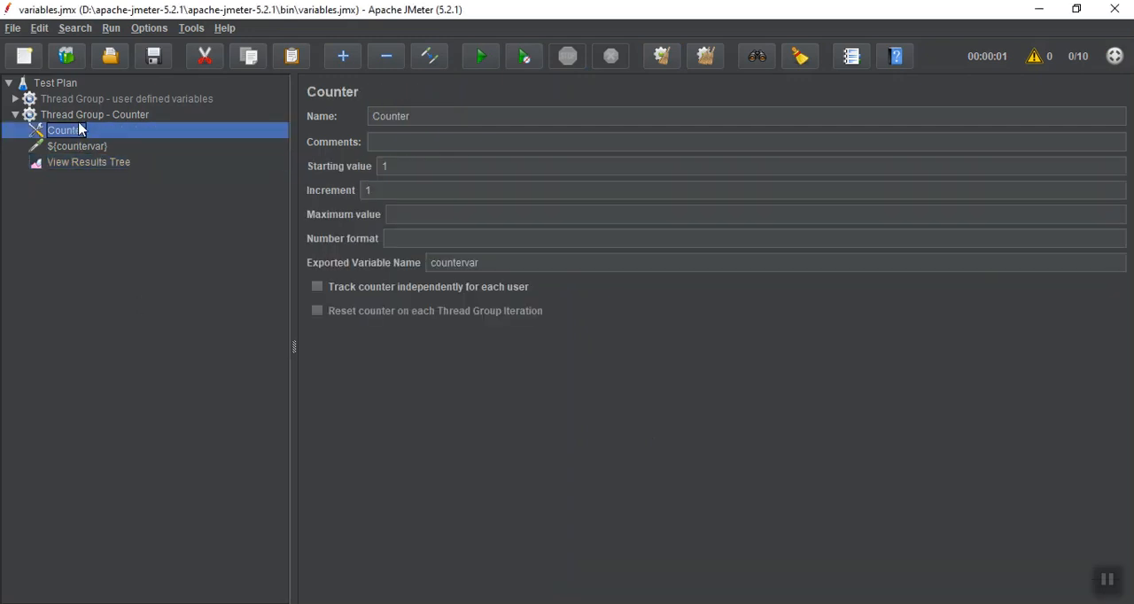
pyautogui.click(80, 115)
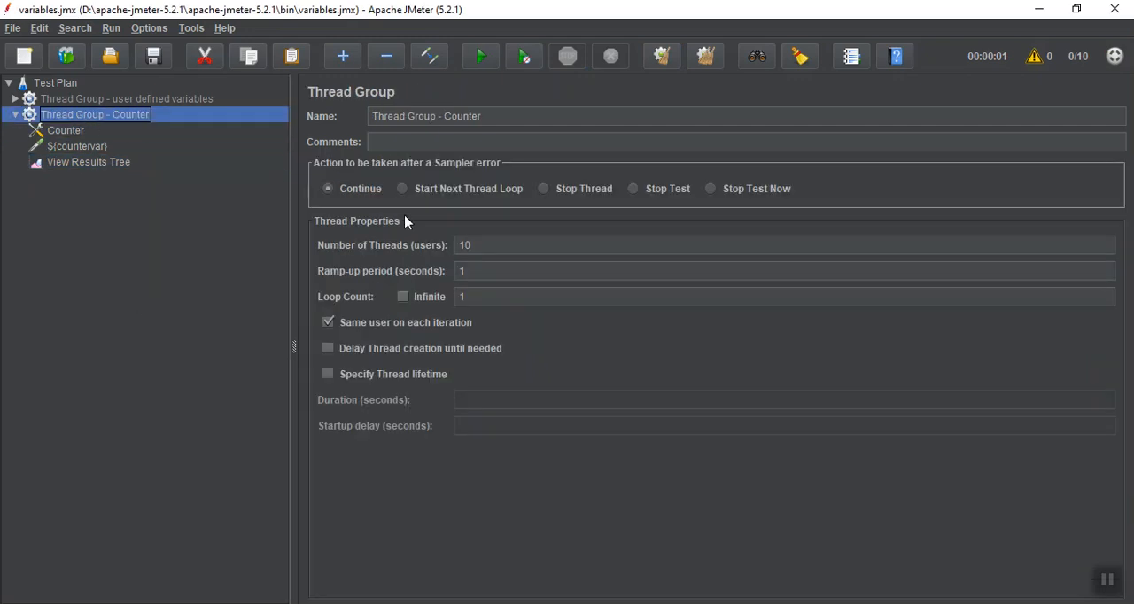
pyautogui.click(494, 249)
pyautogui.doubleClick(495, 249)
pyautogui.press('BackSpace')
pyautogui.write('5')
pyautogui.doubleClick(476, 294)
pyautogui.press('BackSpace')
pyautogui.write('5')
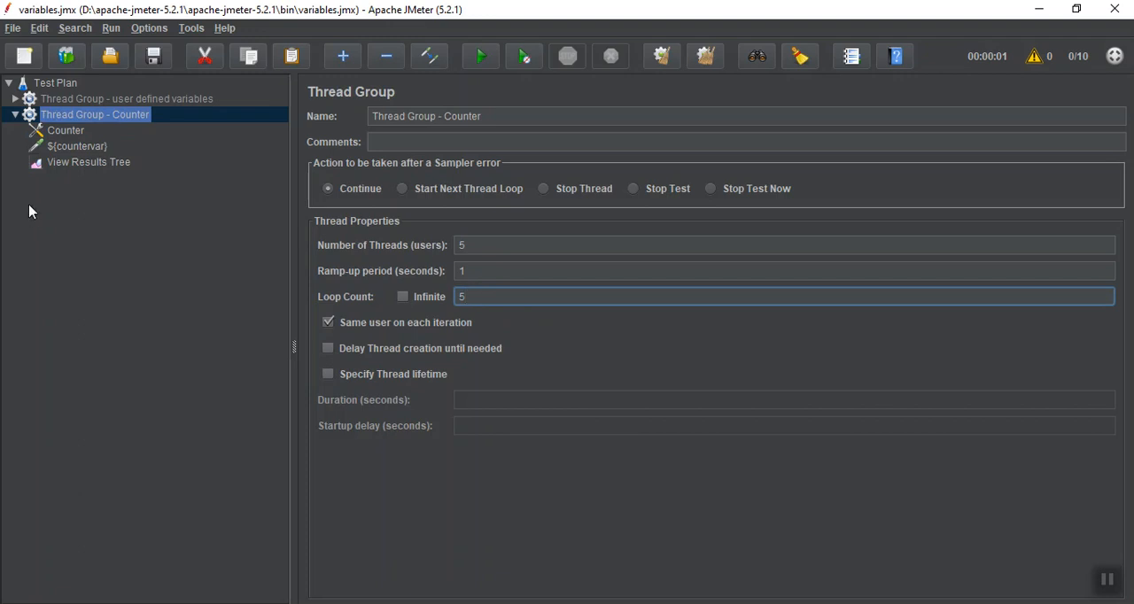
# Clear the listed results and run the test plan with 5 threads and 5 loops
pyautogui.click(77, 164)
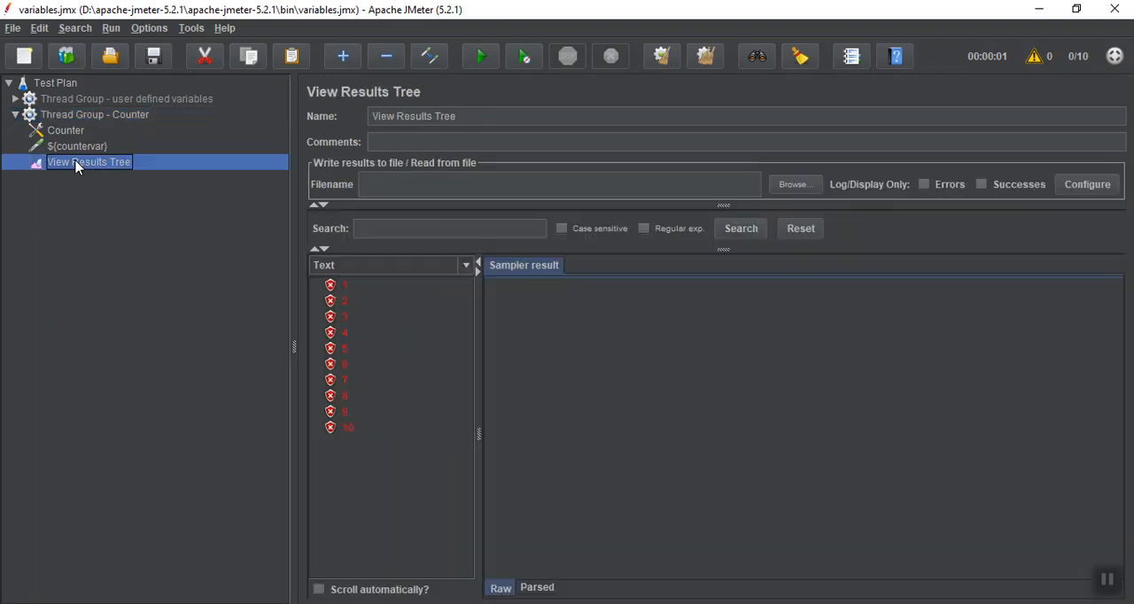
pyautogui.click(662, 58)
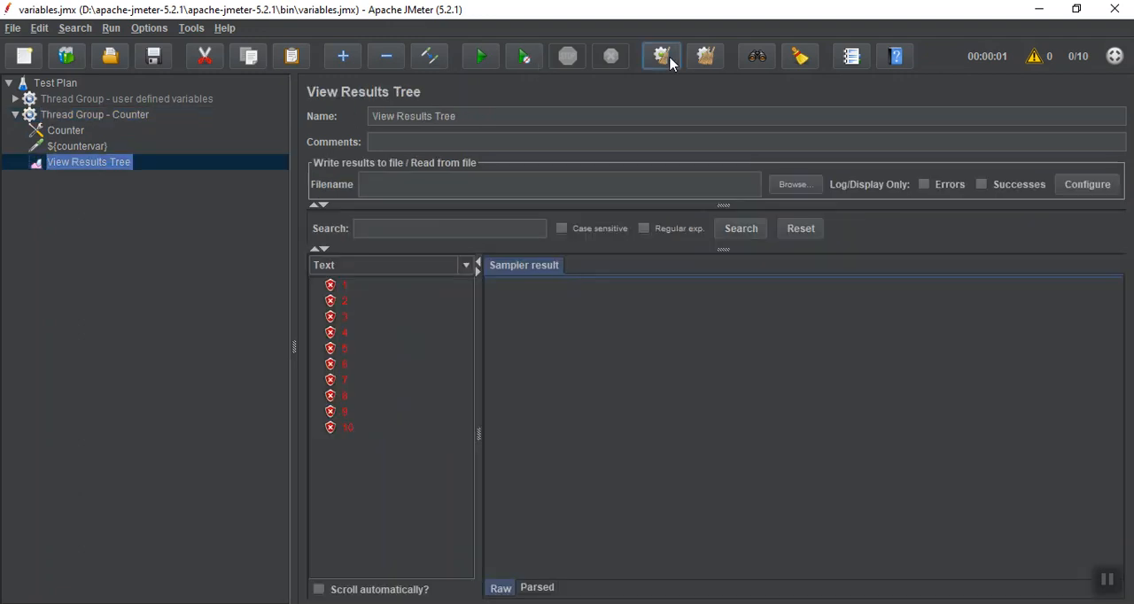
pyautogui.click(492, 58)
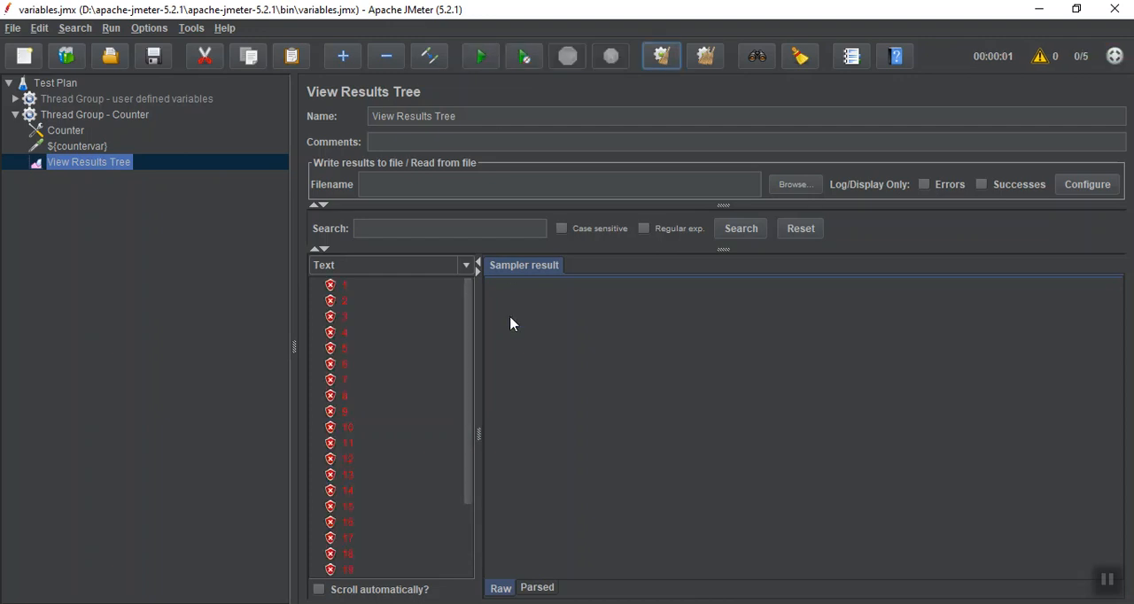
# Examine the full list of samples and compare the thread names in the sampler results of requests 1, 6, 7, 9, 11 and 15
pyautogui.moveTo(468, 341); pyautogui.dragTo(458, 434)
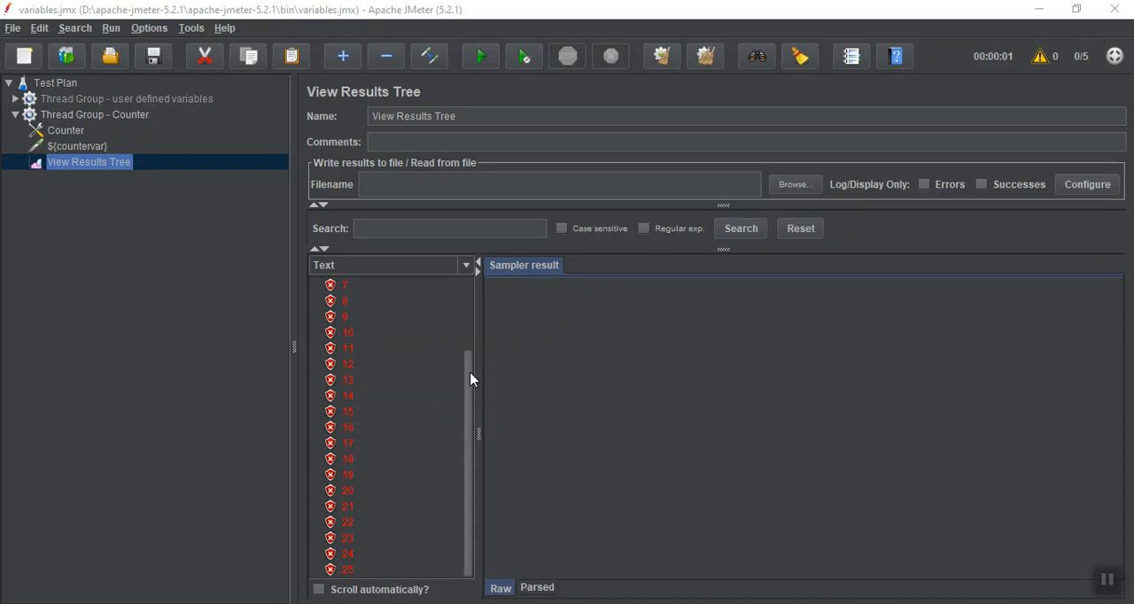
pyautogui.moveTo(471, 374); pyautogui.dragTo(470, 296)
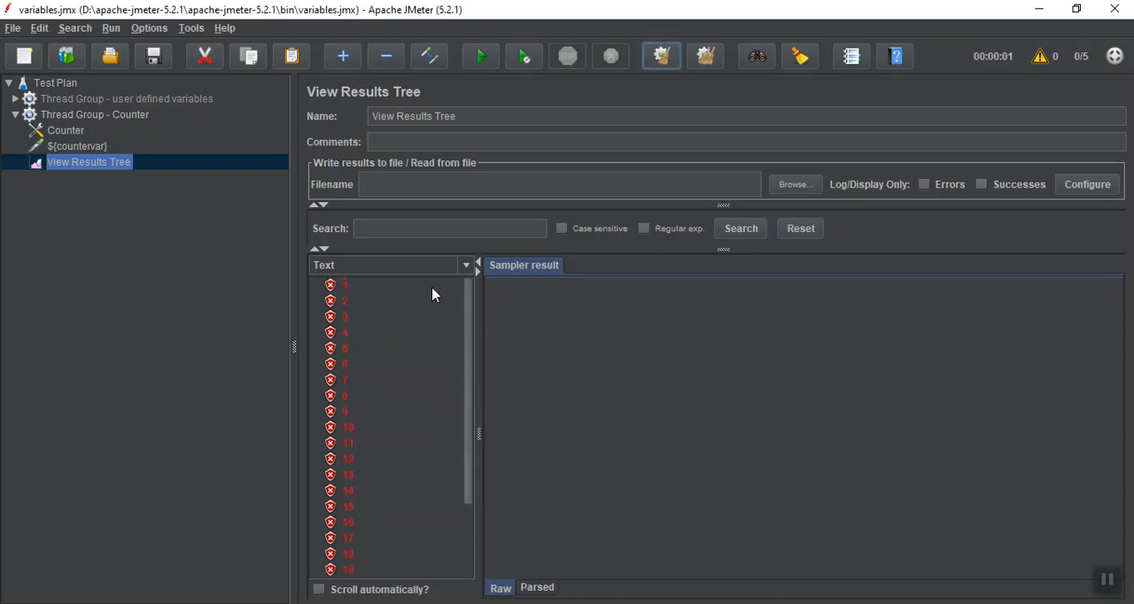
pyautogui.click(398, 286)
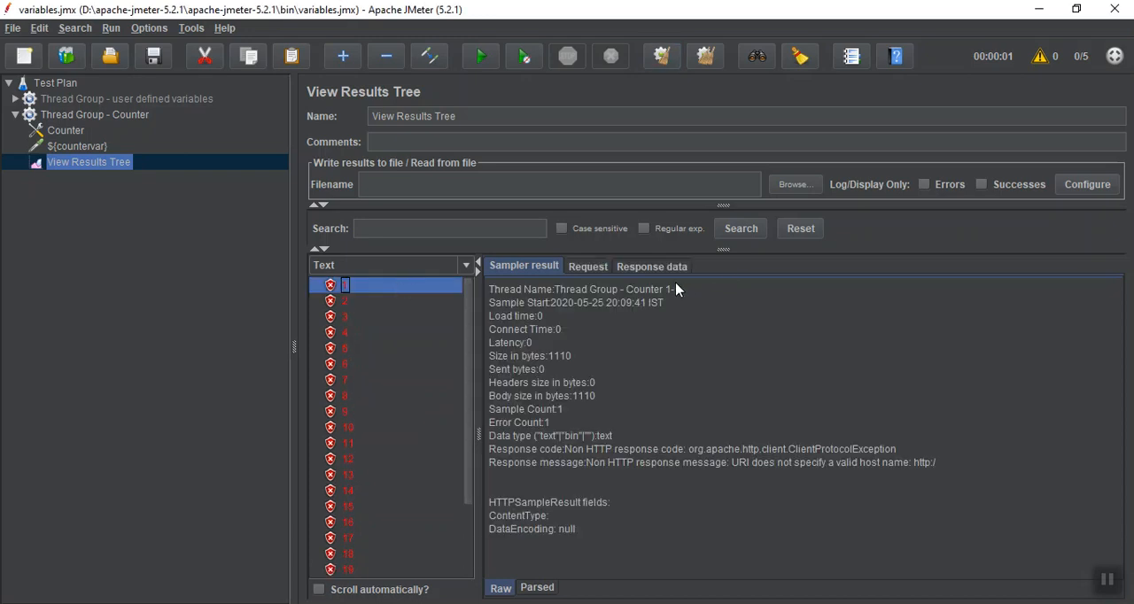
pyautogui.click(370, 364)
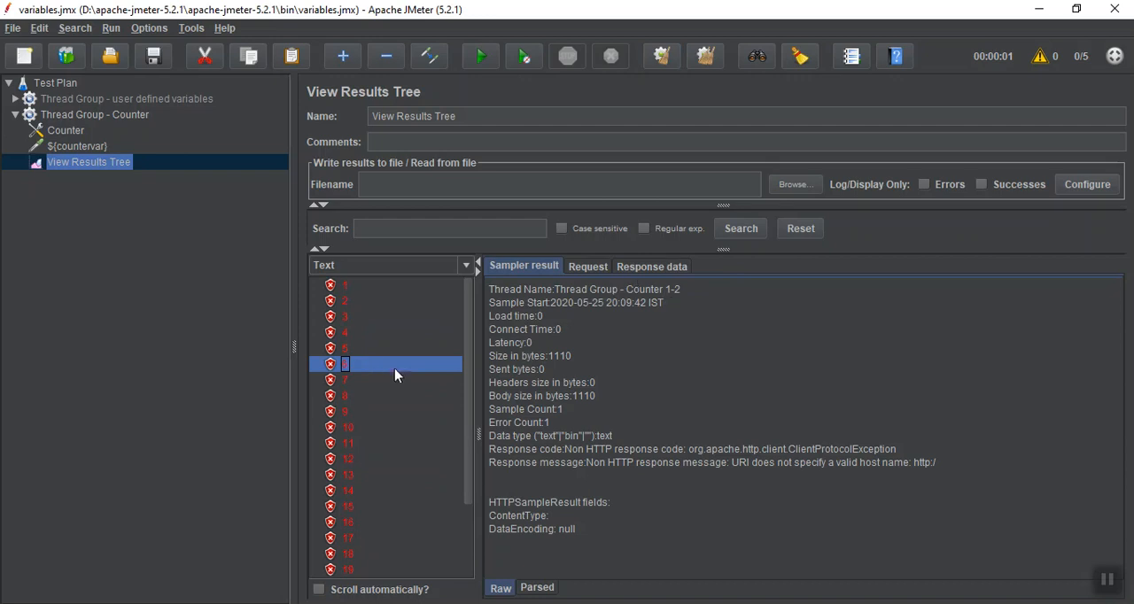
pyautogui.click(358, 380)
pyautogui.click(363, 413)
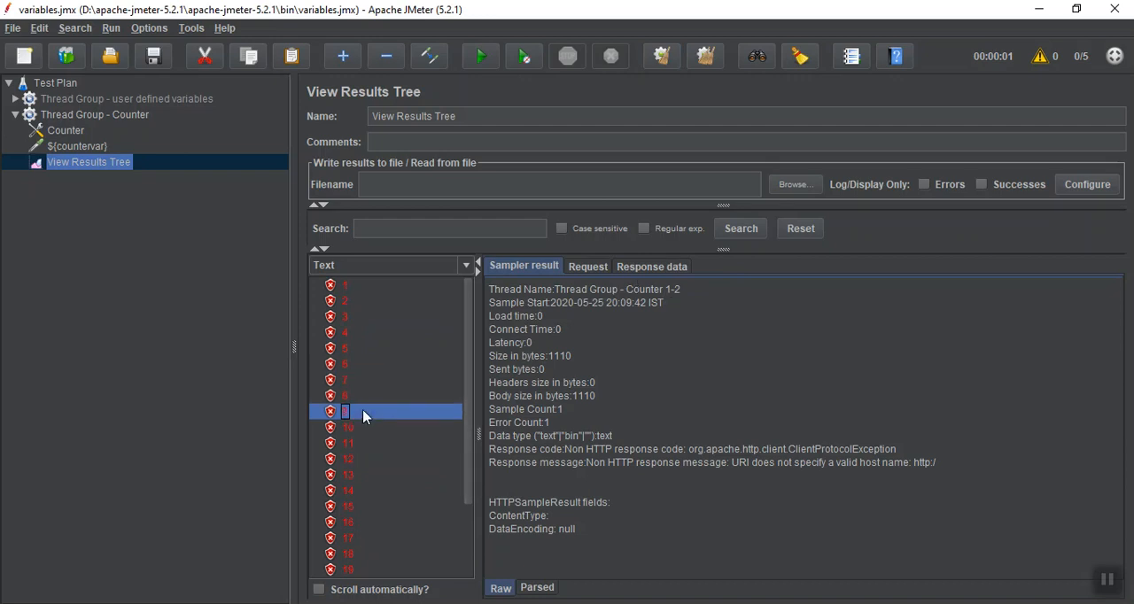
pyautogui.click(361, 444)
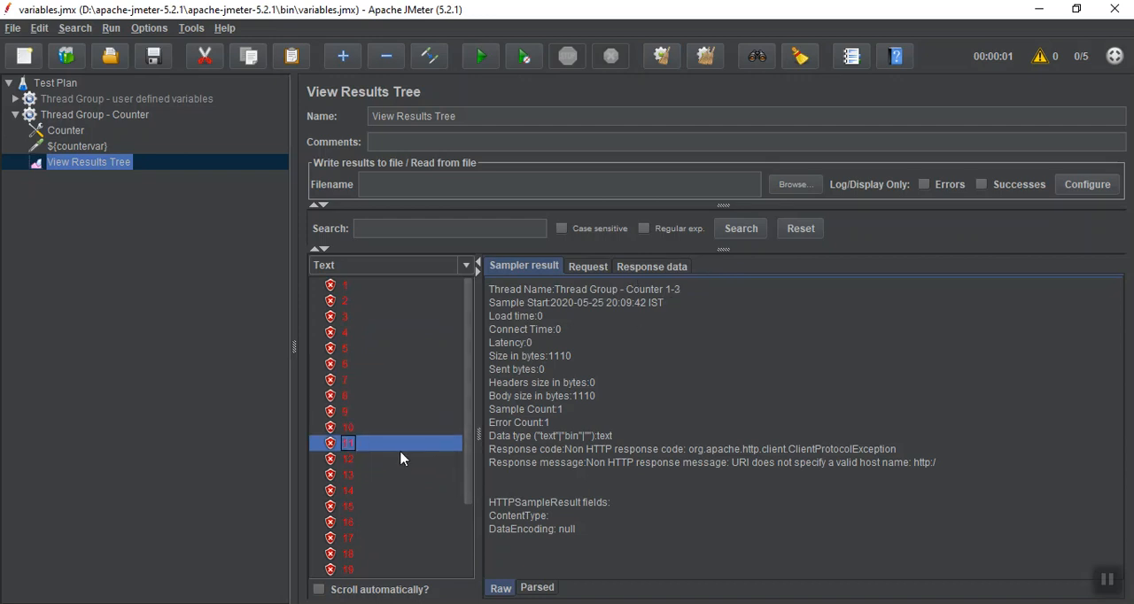
pyautogui.click(375, 512)
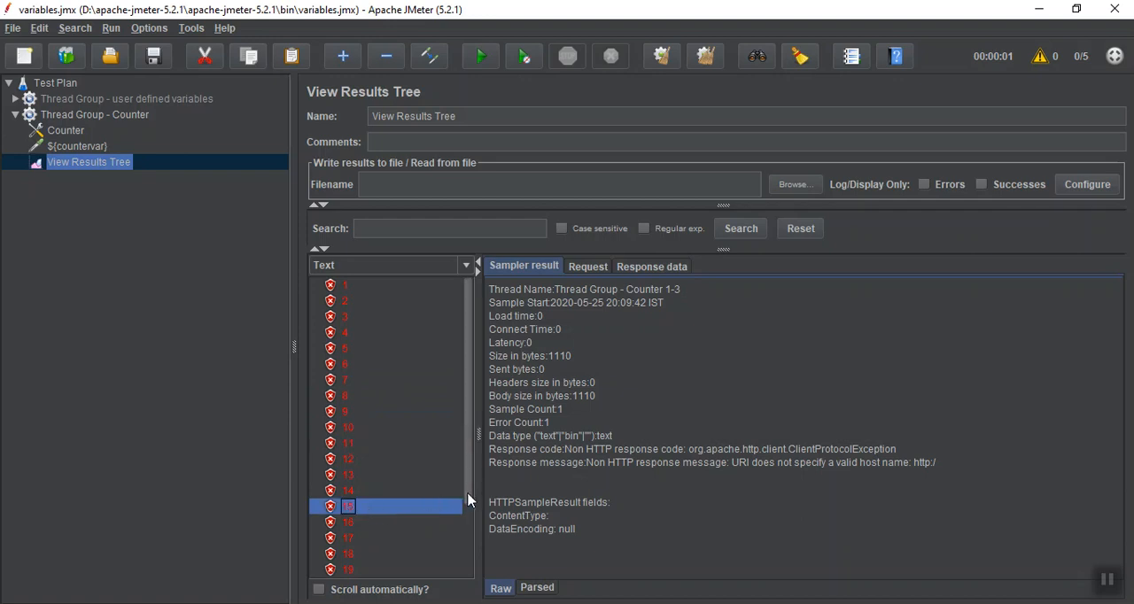
pyautogui.moveTo(468, 500); pyautogui.dragTo(462, 561)
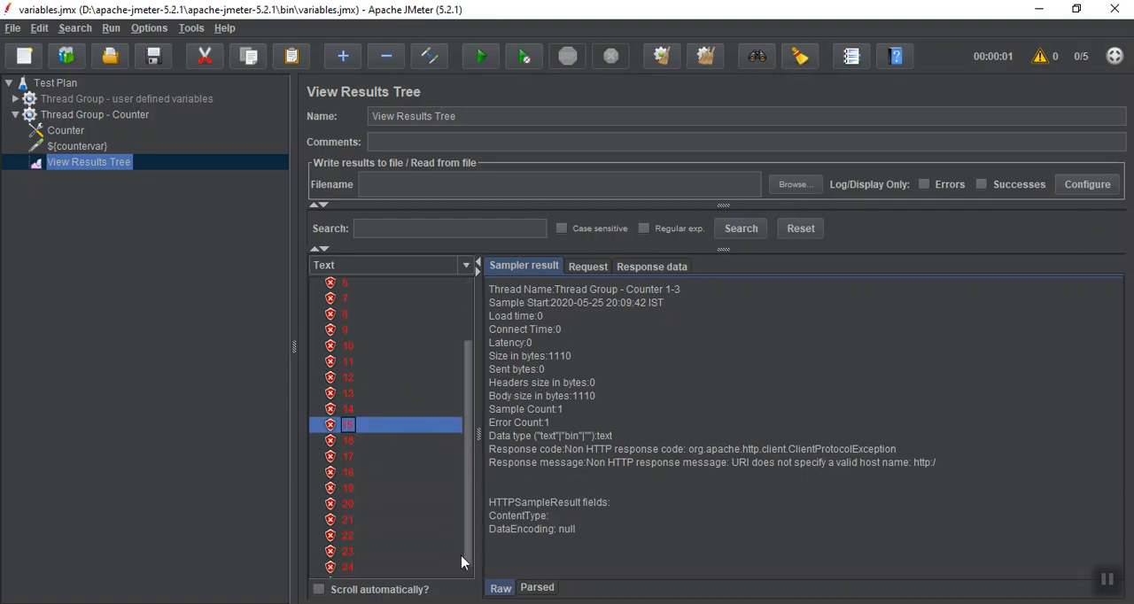
# Check the thread name in the sampler result of request 23
pyautogui.click(279, 540)
pyautogui.click(310, 550)
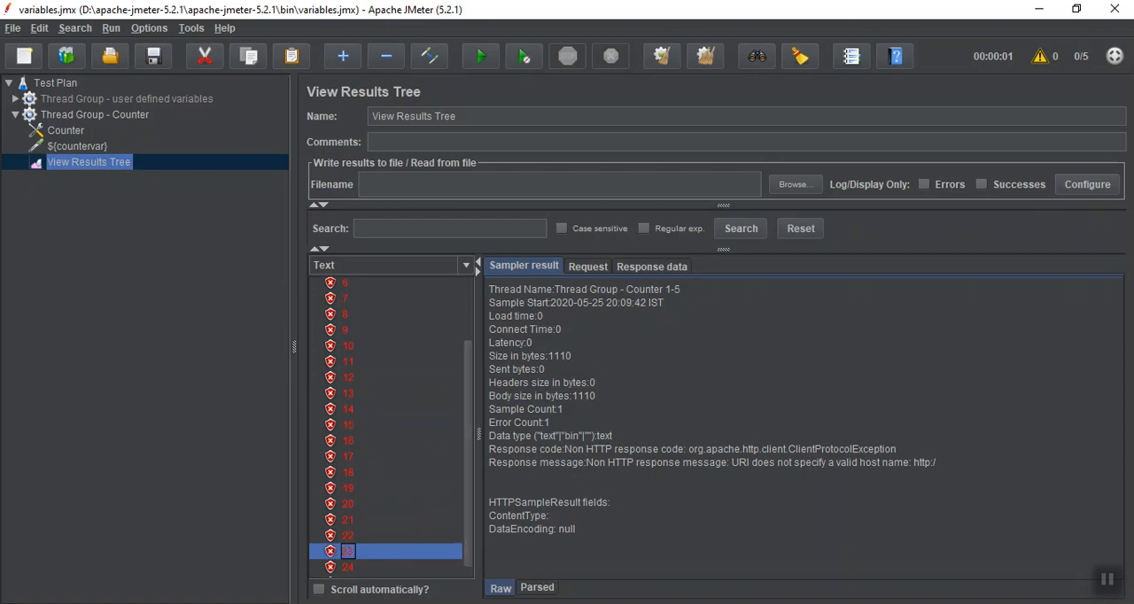
pyautogui.click(1108, 586)
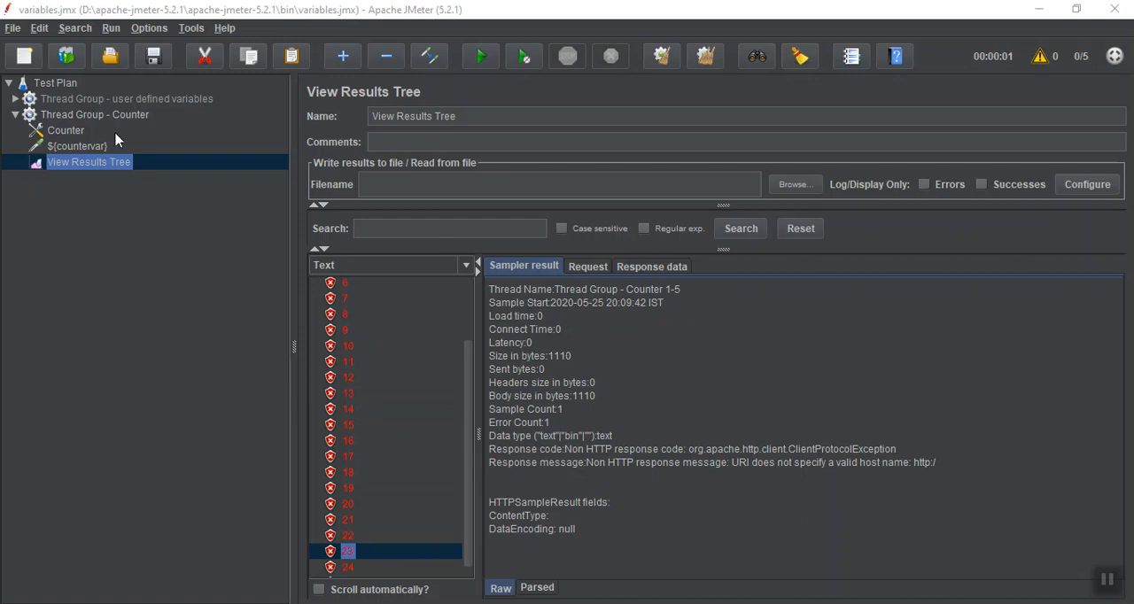
# Make the Counter track independently for each user, and rerun the test plan on cleared results
pyautogui.click(89, 147)
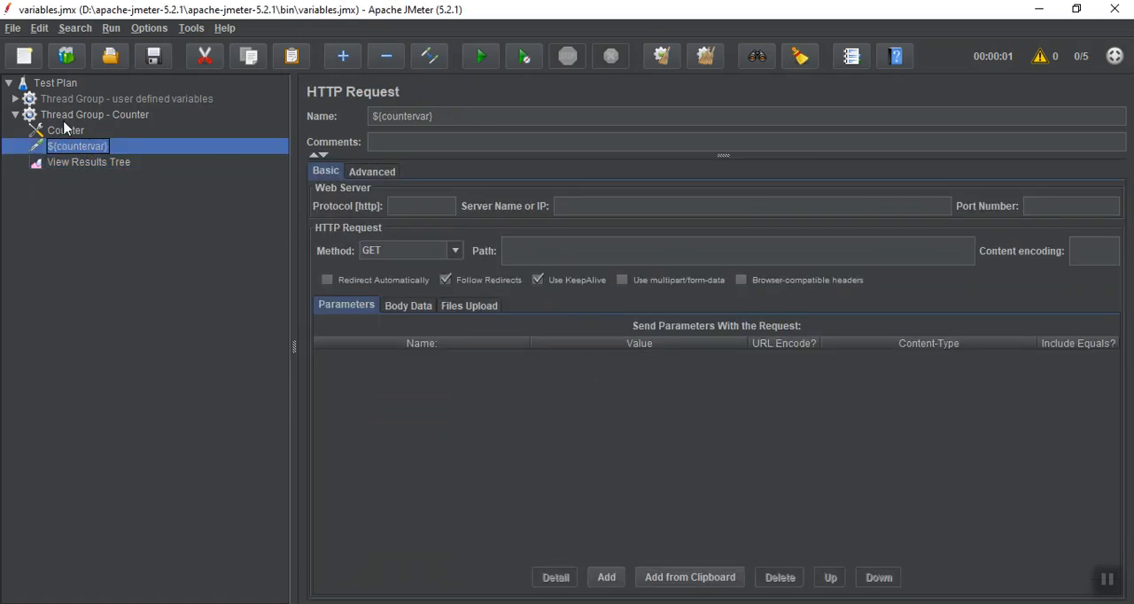
pyautogui.click(62, 135)
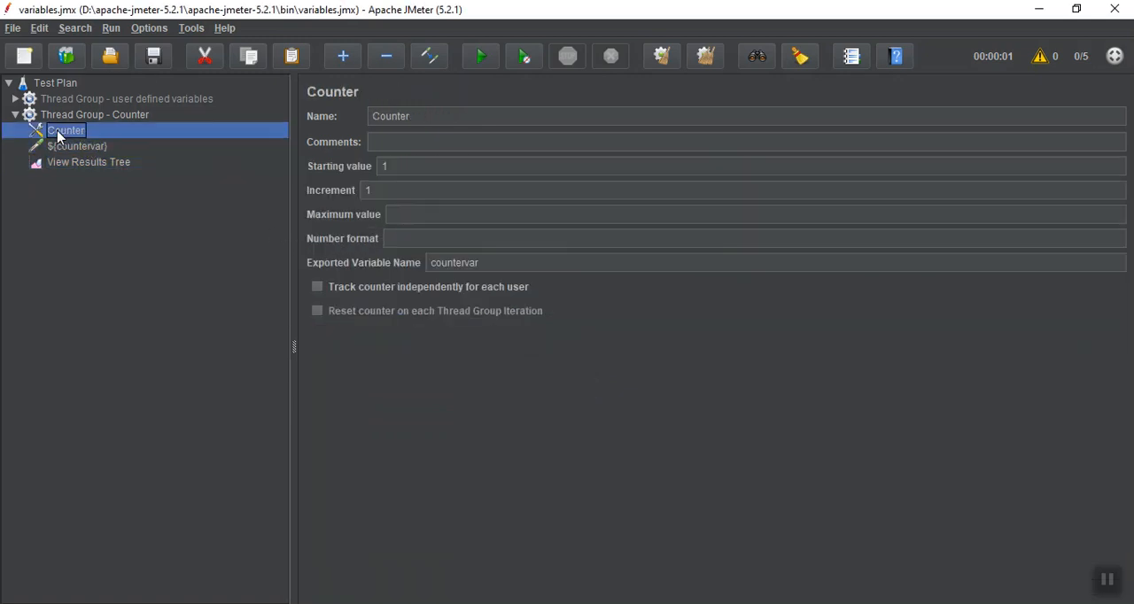
pyautogui.click(317, 287)
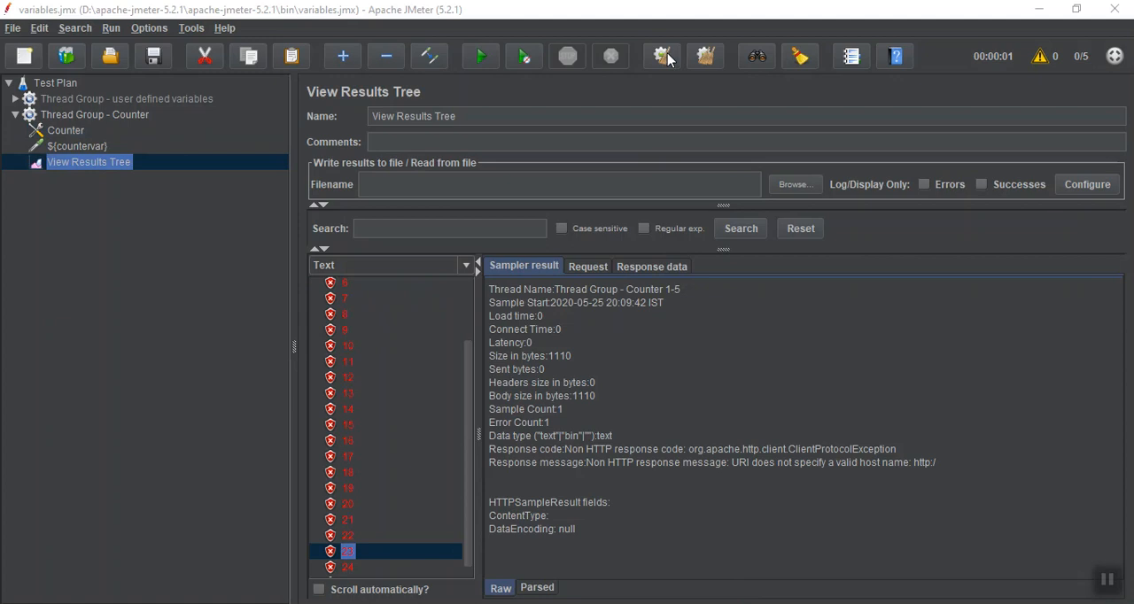
pyautogui.click(664, 57)
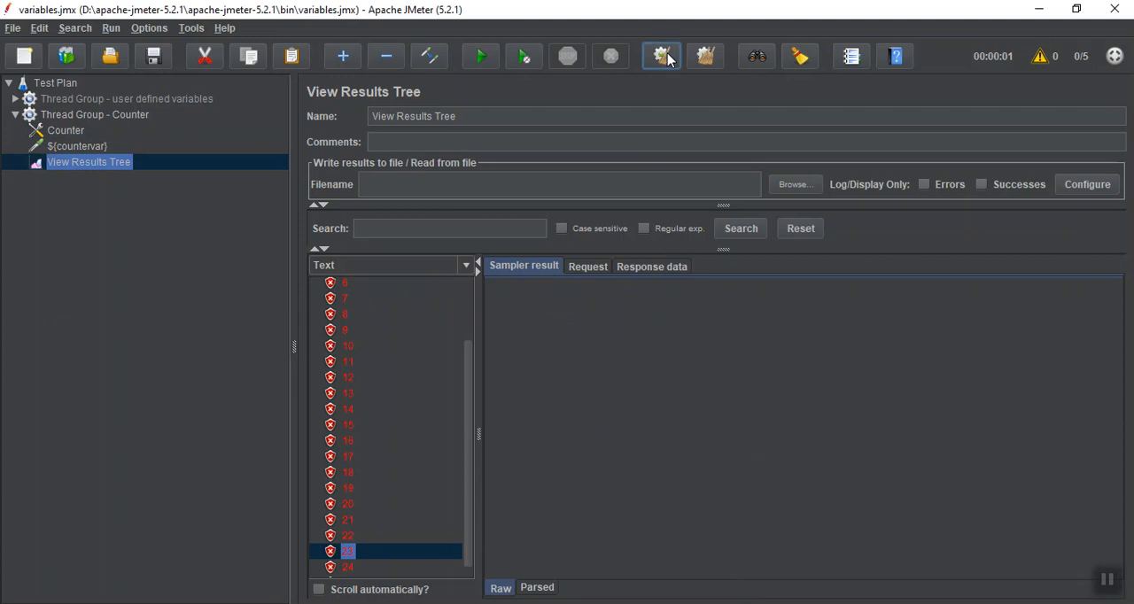
pyautogui.click(478, 56)
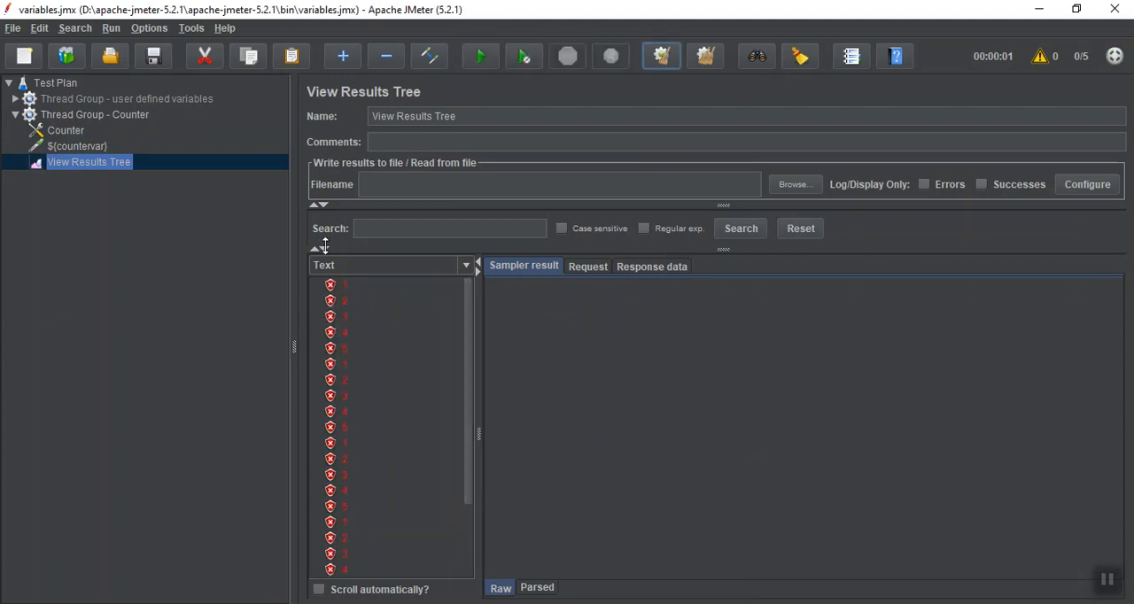
# Compare the thread names in the sampler results of the first two samples named 1
pyautogui.click(345, 285)
pyautogui.click(341, 364)
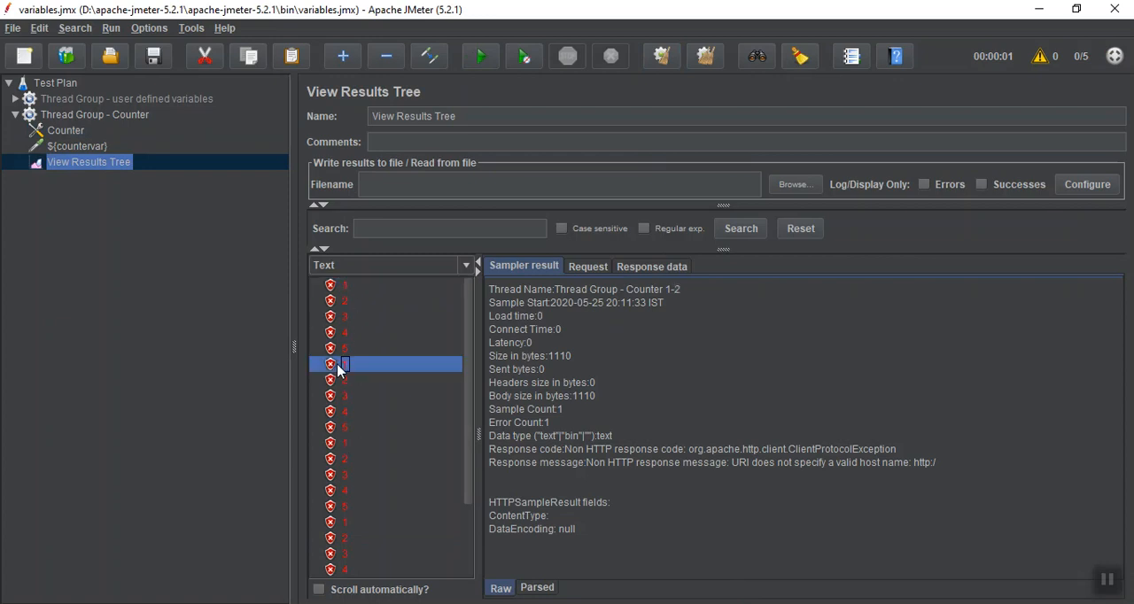
pyautogui.click(1105, 586)
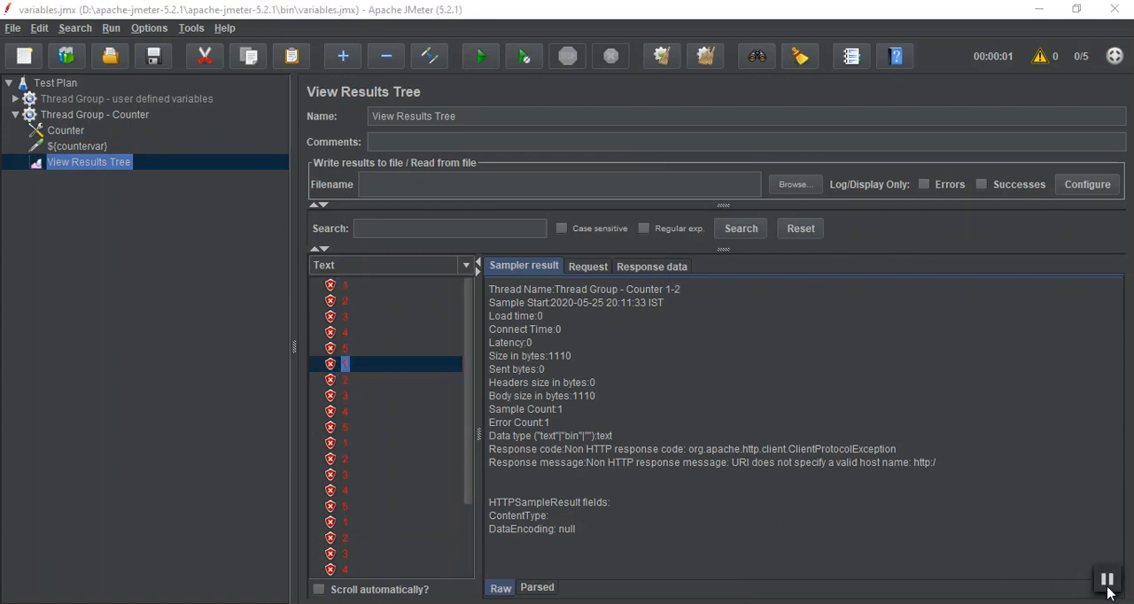
# Set the Counter to reset on each Thread Group iteration, and rerun the test plan on cleared results to review the sample list
pyautogui.click(48, 132)
pyautogui.click(317, 311)
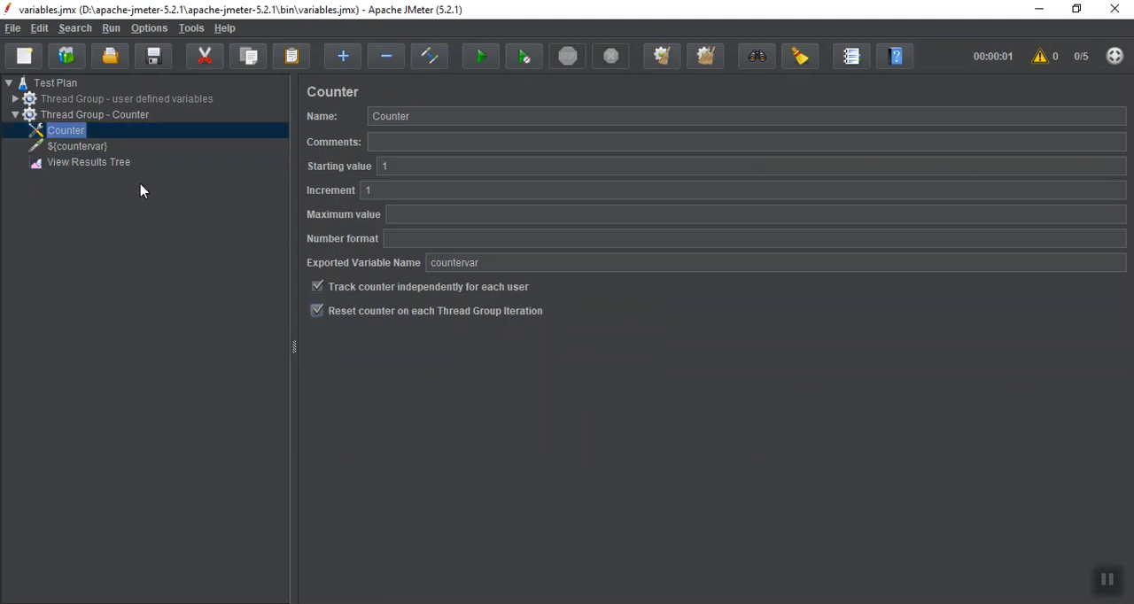
pyautogui.click(119, 165)
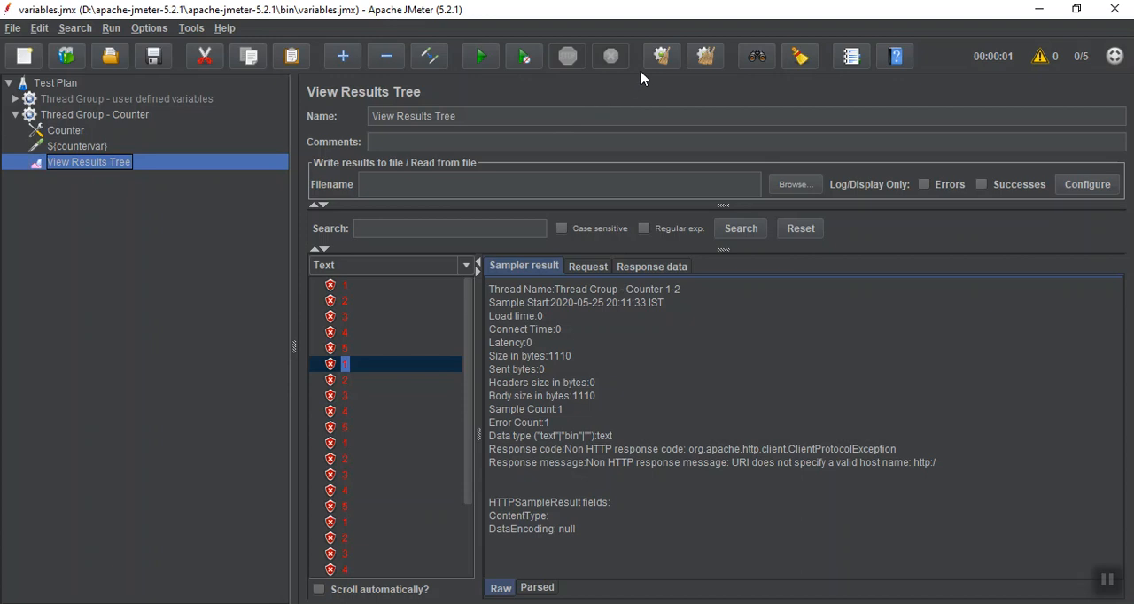
pyautogui.click(661, 59)
pyautogui.click(479, 57)
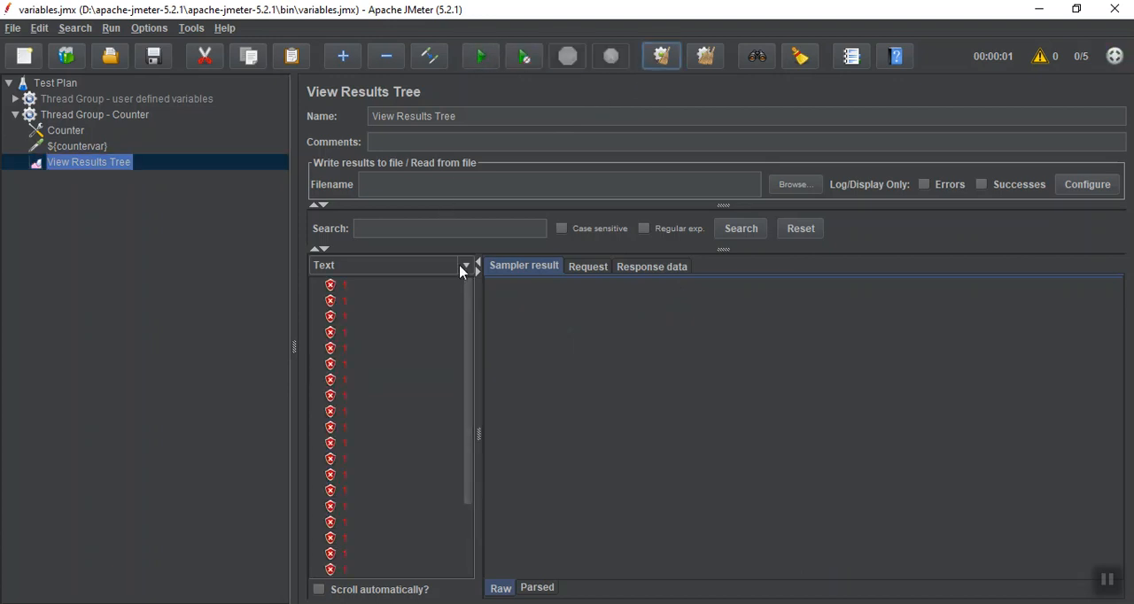
pyautogui.moveTo(469, 304); pyautogui.dragTo(458, 392)
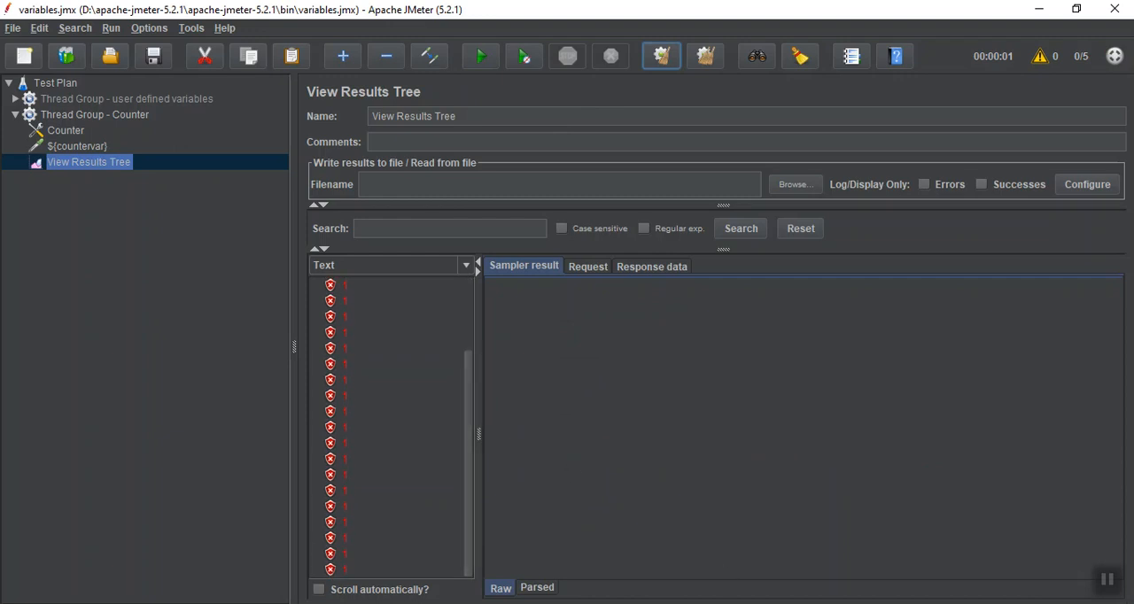
pyautogui.click(1113, 584)
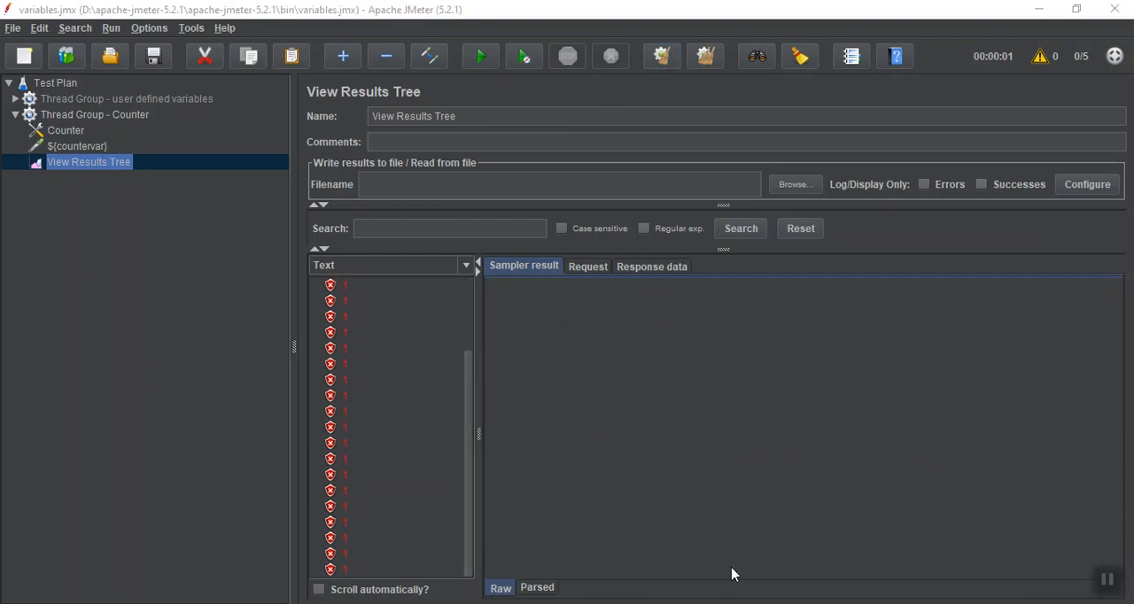
# Collapse the Counter thread group and add a new thread group to the Test Plan named "Thread Group - Random variable"
pyautogui.click(15, 115)
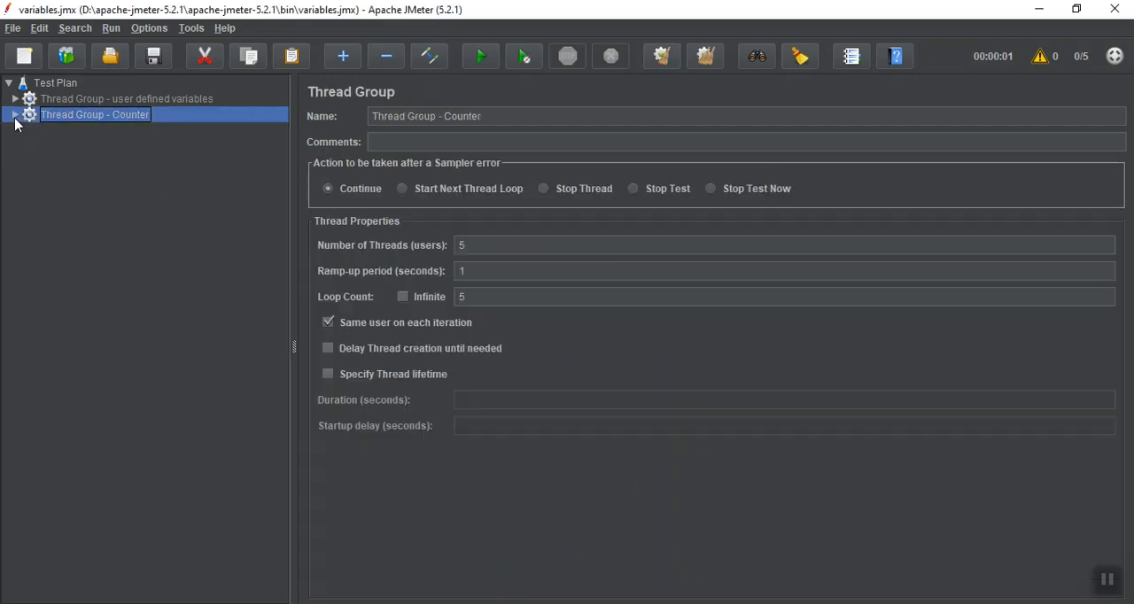
pyautogui.click(58, 84)
pyautogui.rightClick(60, 91)
pyautogui.moveTo(85, 96)
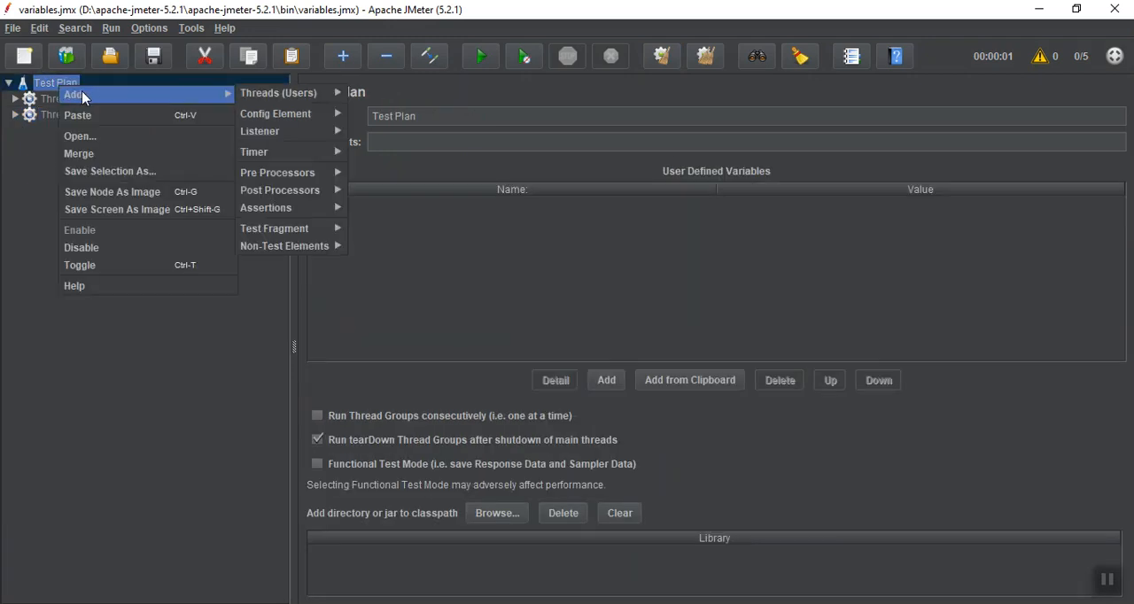
pyautogui.moveTo(275, 95)
pyautogui.click(374, 92)
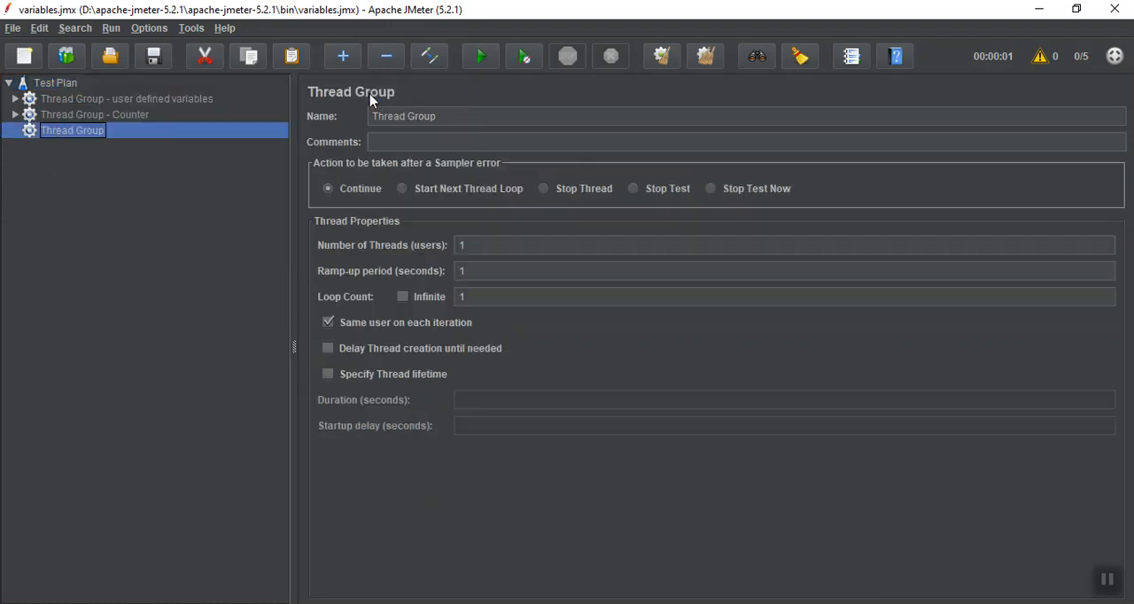
pyautogui.click(453, 115)
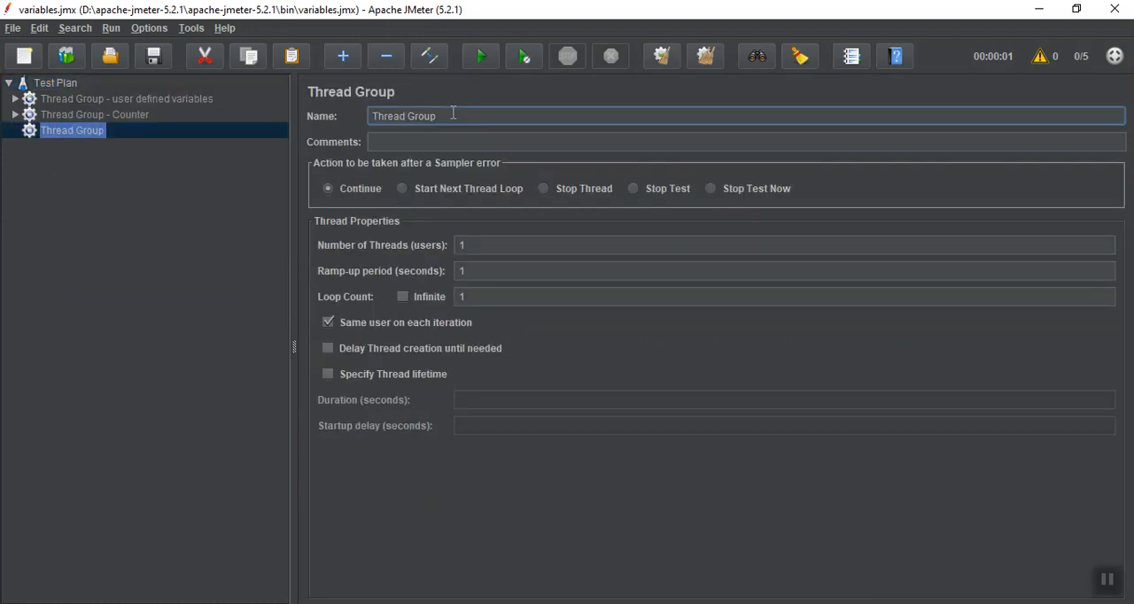
pyautogui.write('- Random  variable')
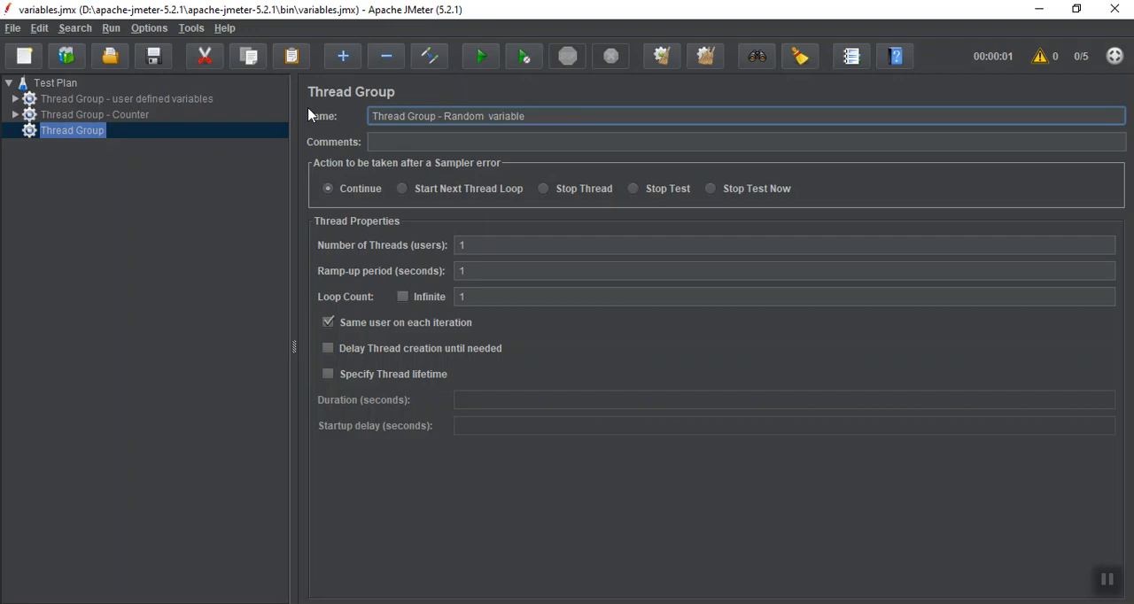
# Add a Random Variable config element to the new random variable thread group
pyautogui.click(93, 161)
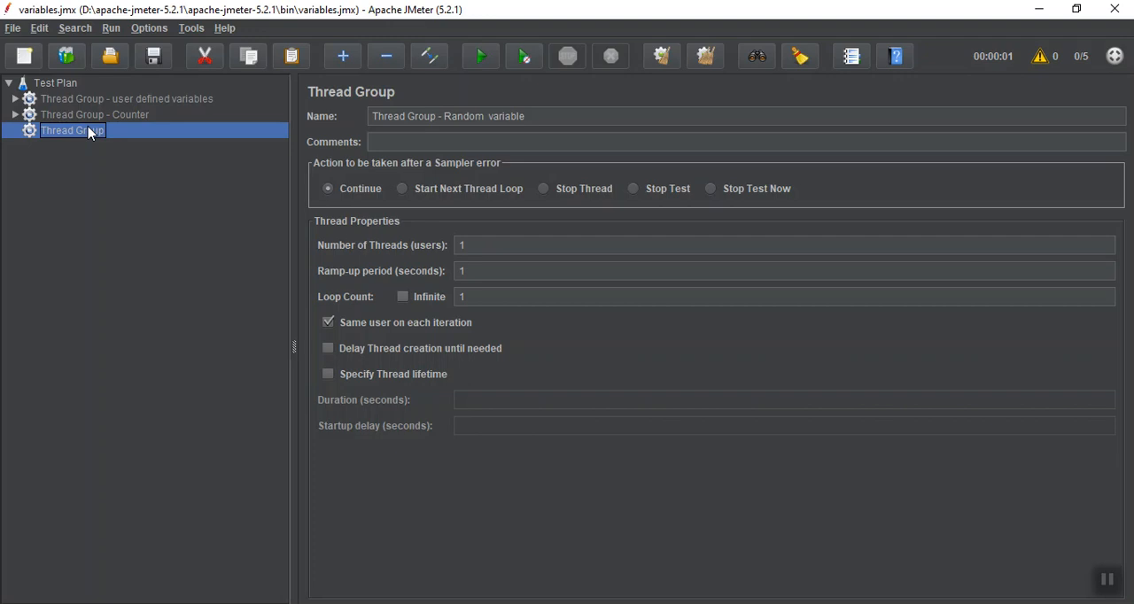
pyautogui.rightClick(92, 132)
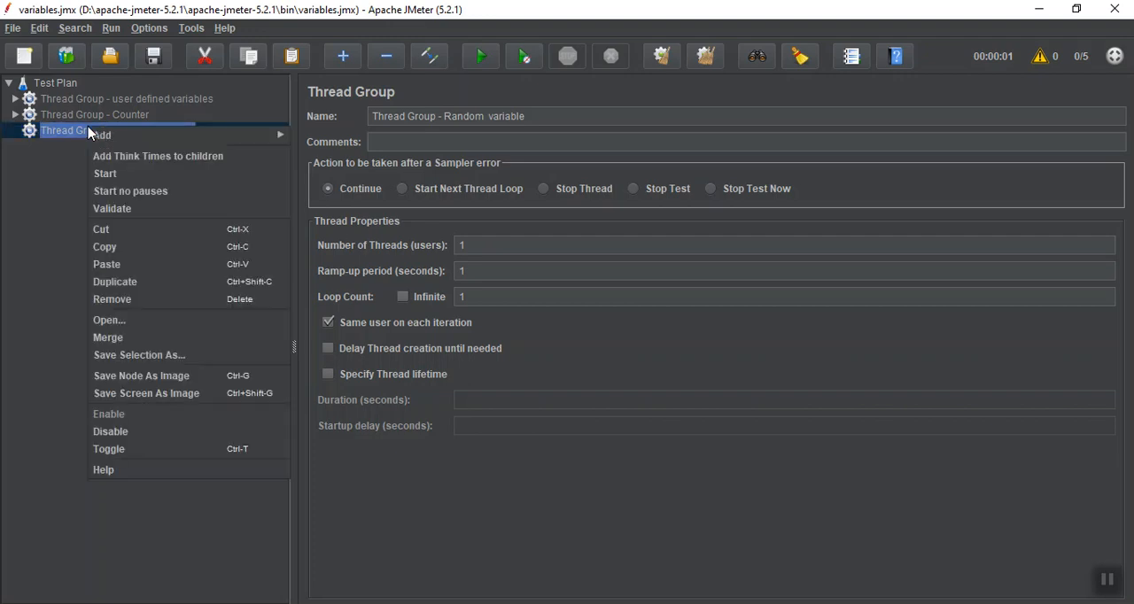
pyautogui.moveTo(203, 138)
pyautogui.moveTo(343, 140)
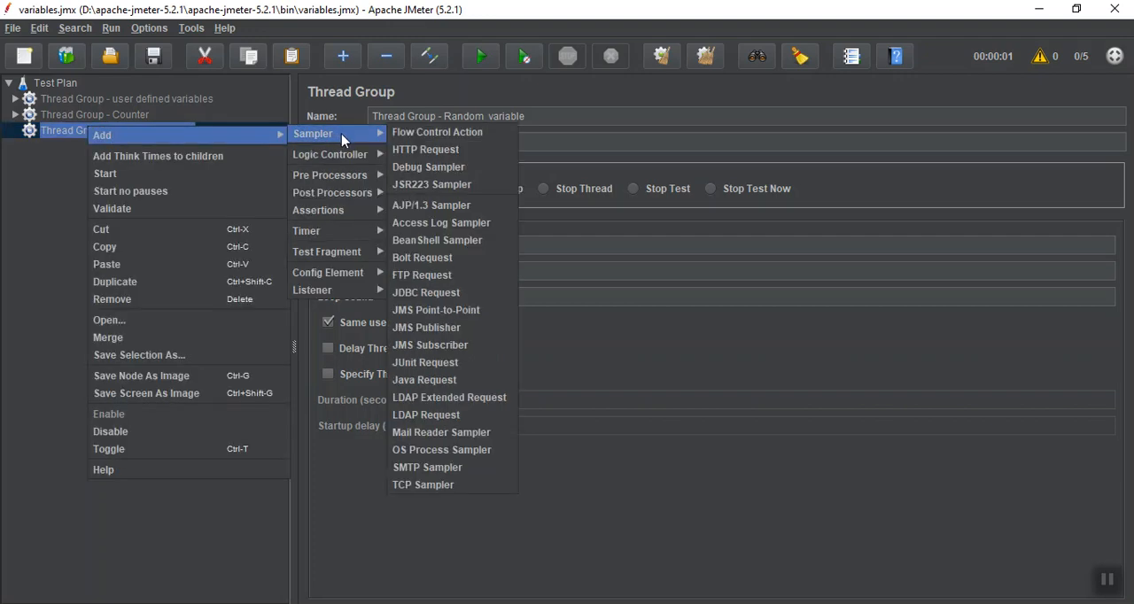
pyautogui.moveTo(344, 273)
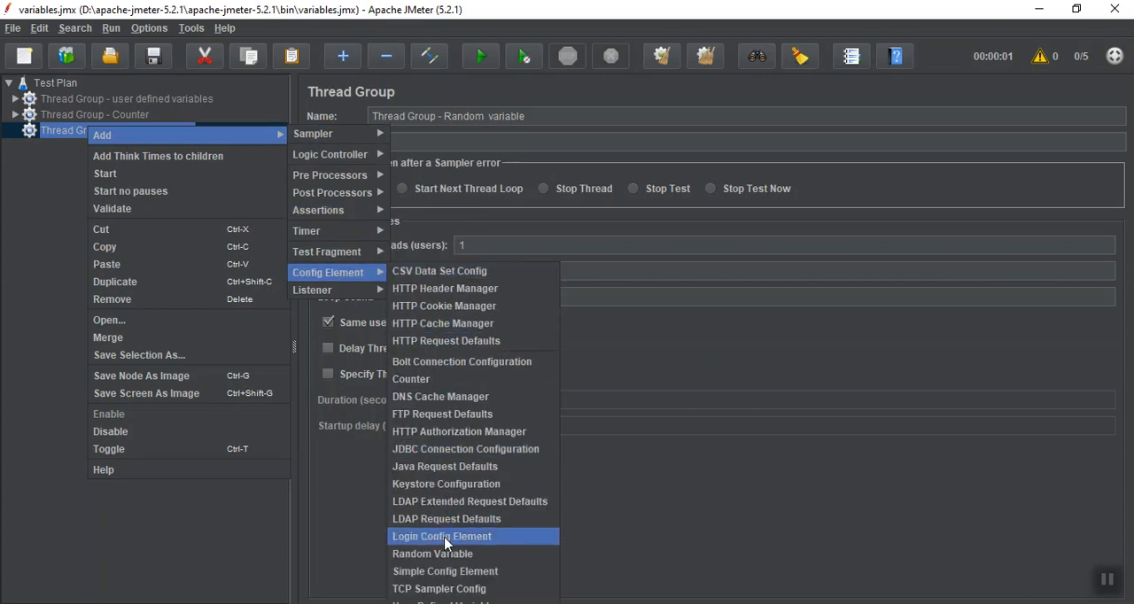
pyautogui.click(443, 554)
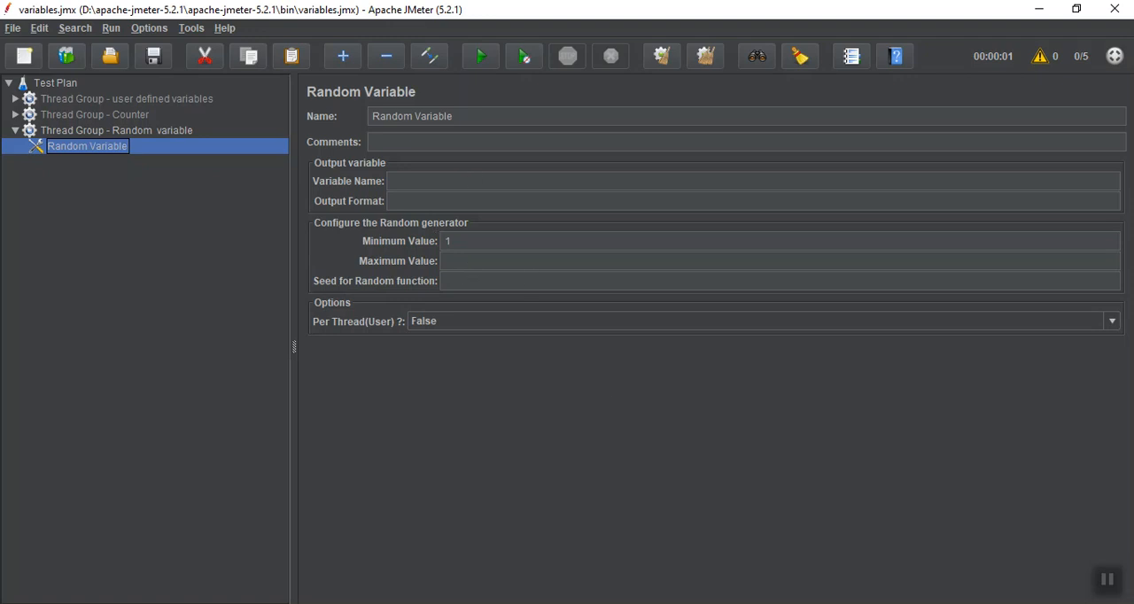
pyautogui.click(1112, 585)
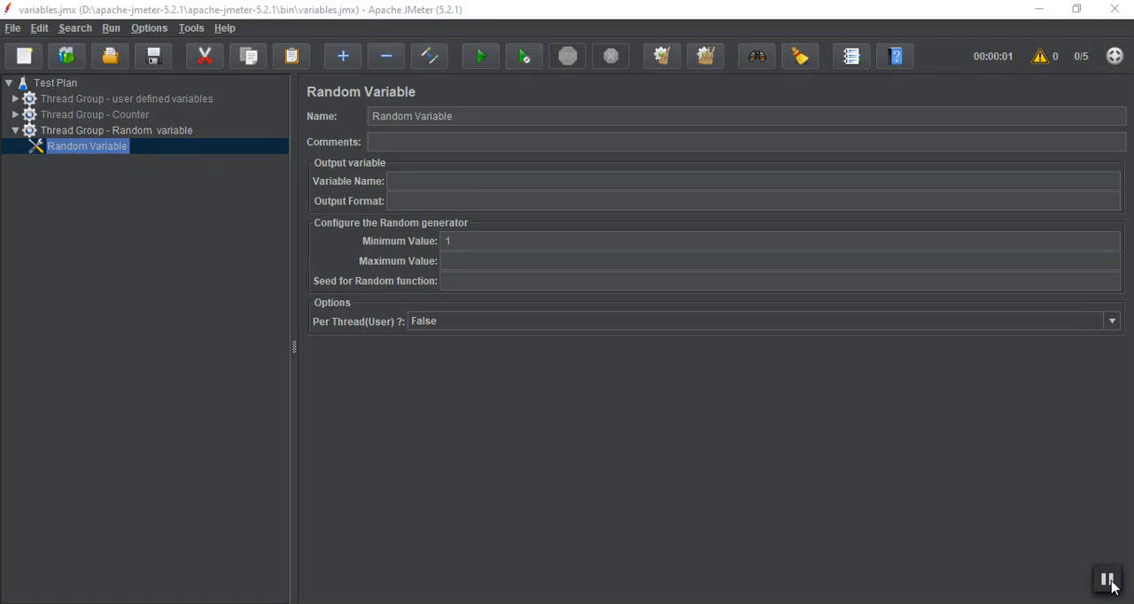
# Configure the Random Variable with the variable name randomVar and a maximum value of 99
pyautogui.click(428, 182)
pyautogui.write('random')
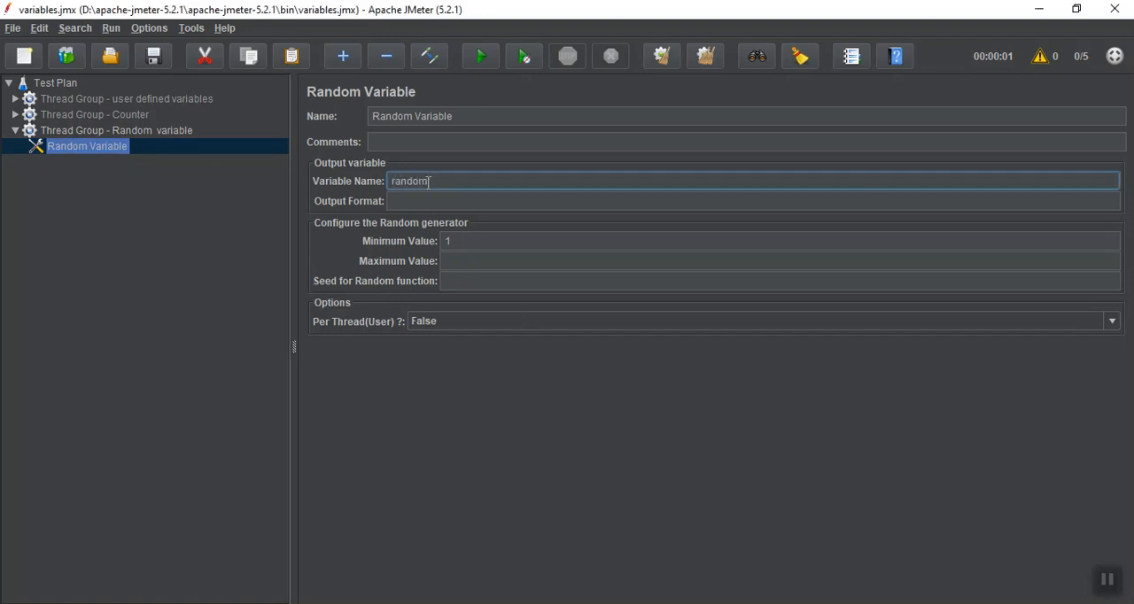
pyautogui.write('Var')
pyautogui.click(529, 263)
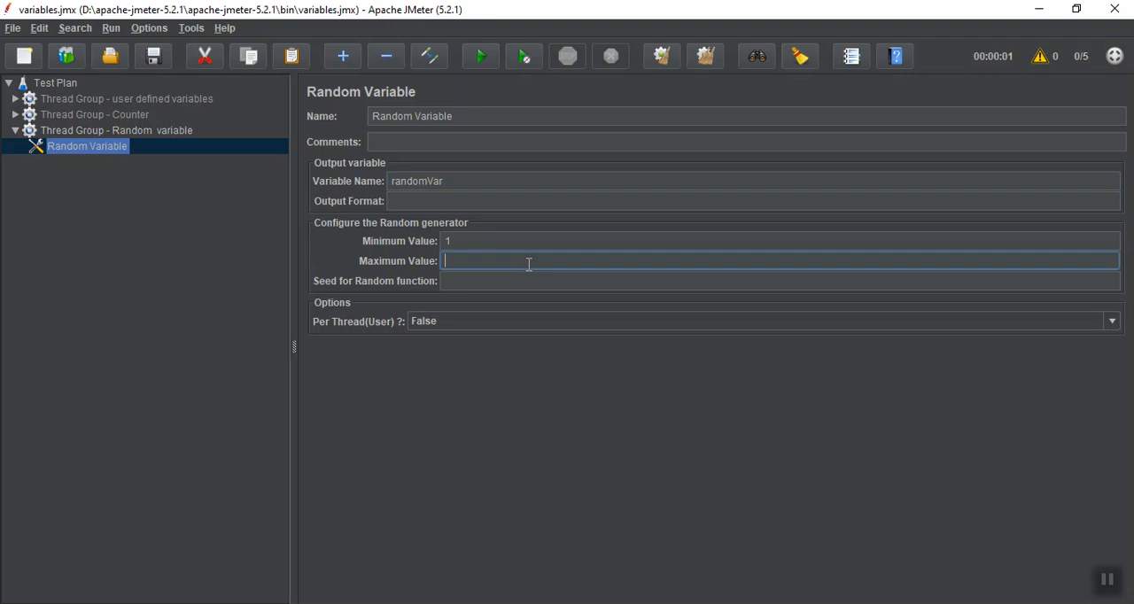
pyautogui.write('99')
pyautogui.click(111, 136)
pyautogui.rightClick(111, 142)
pyautogui.moveTo(162, 148)
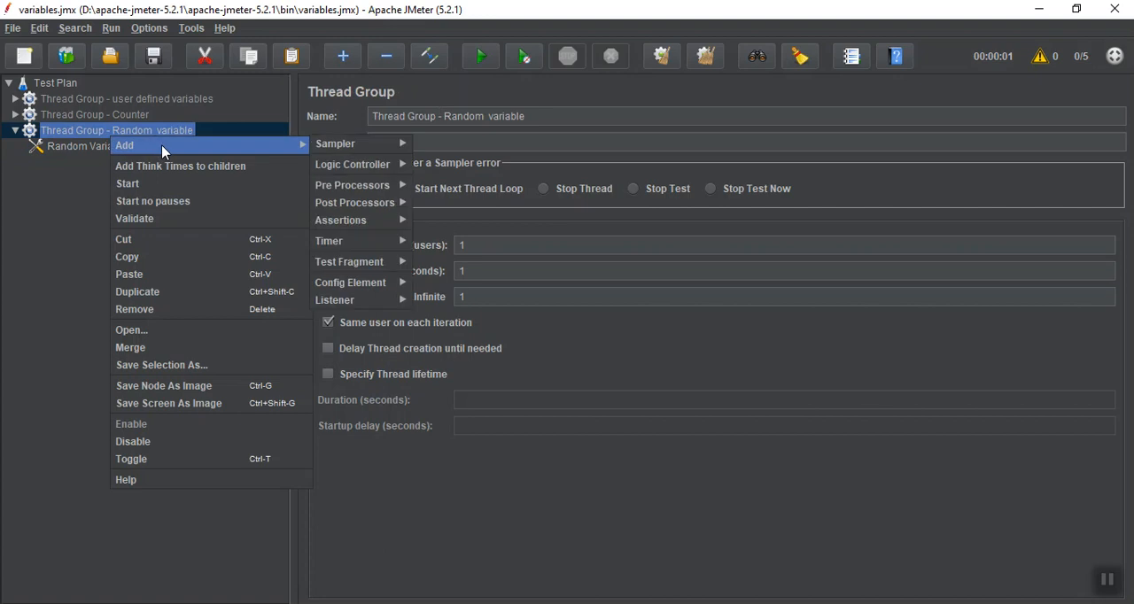
pyautogui.moveTo(371, 152)
pyautogui.click(421, 165)
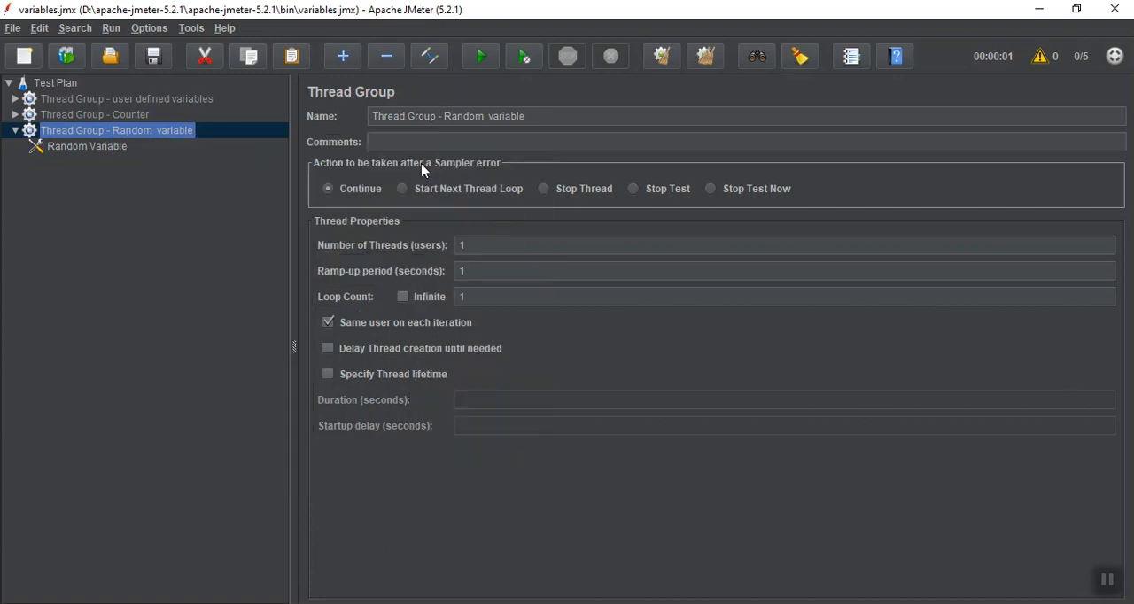
pyautogui.press('Delete')
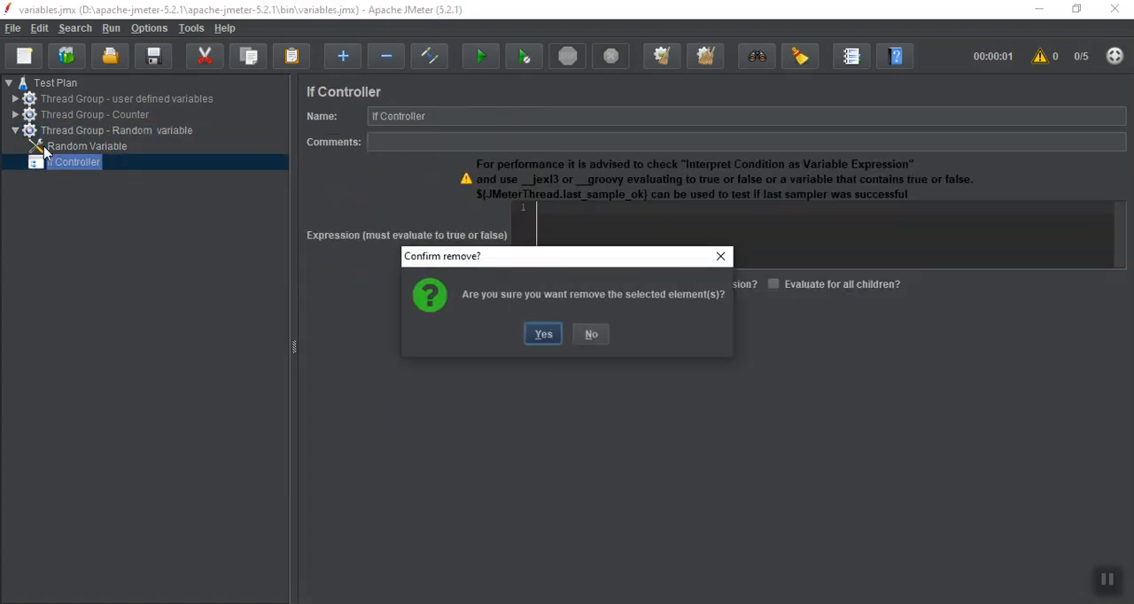
pyautogui.press('Return')
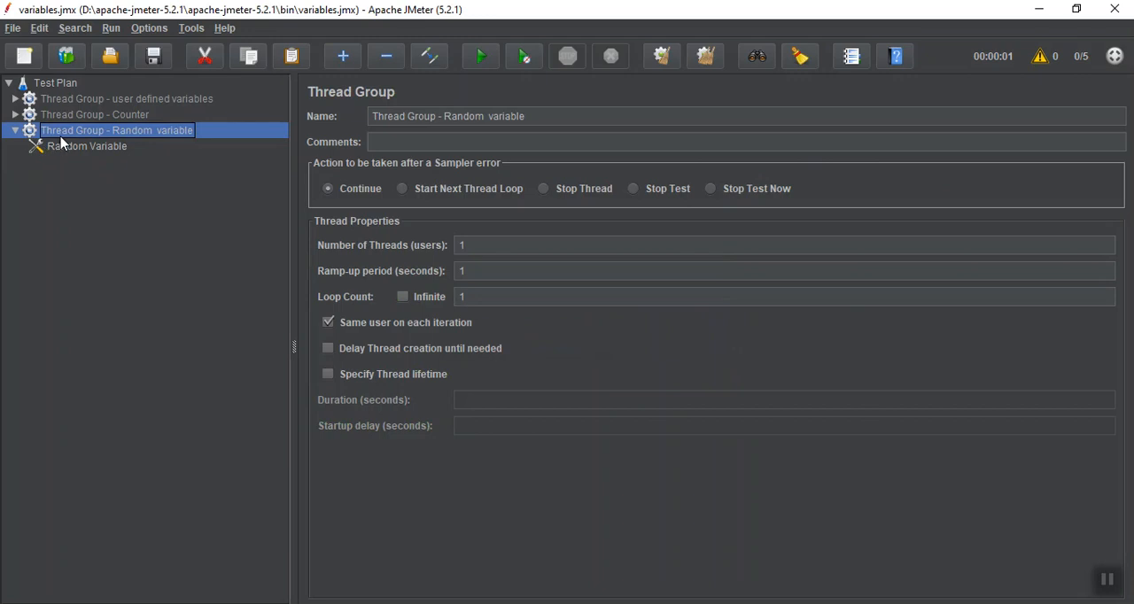
# Add an HTTP Request sampler to "Thread Group - Random variable"
pyautogui.rightClick(60, 137)
pyautogui.moveTo(75, 145)
pyautogui.moveTo(293, 144)
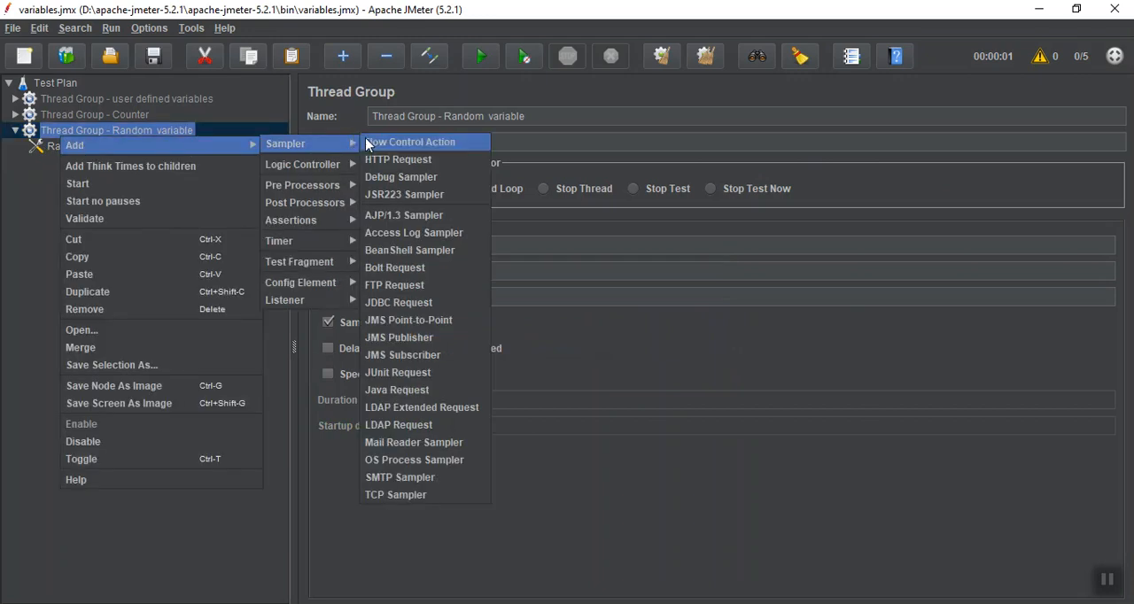
pyautogui.click(381, 160)
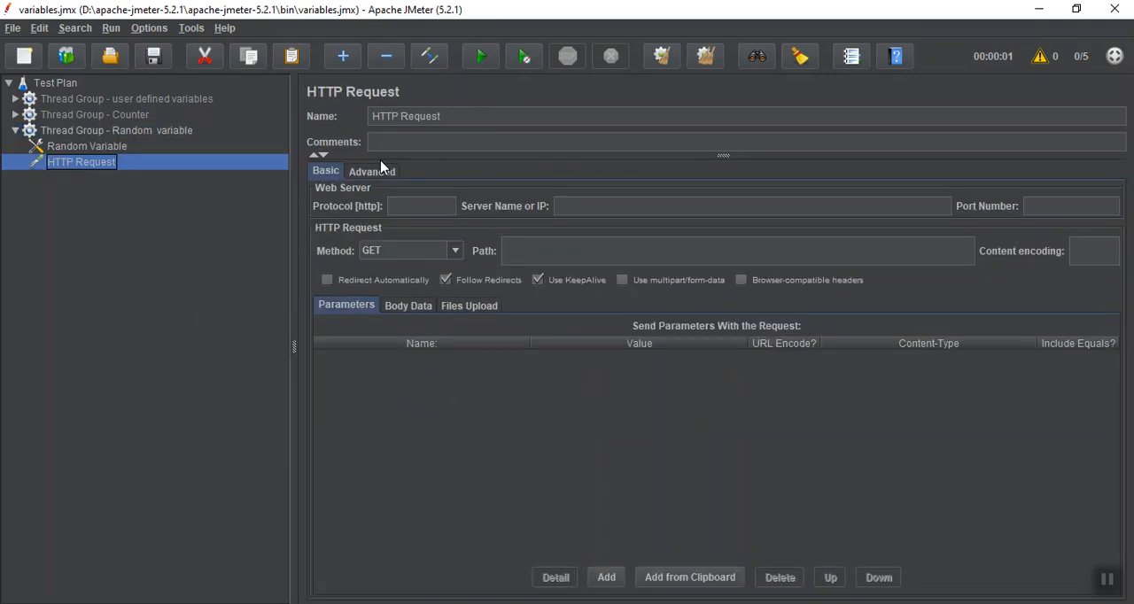
# Check the Random Variable's variable name and rename the HTTP Request sampler to ${randomVar}
pyautogui.click(110, 151)
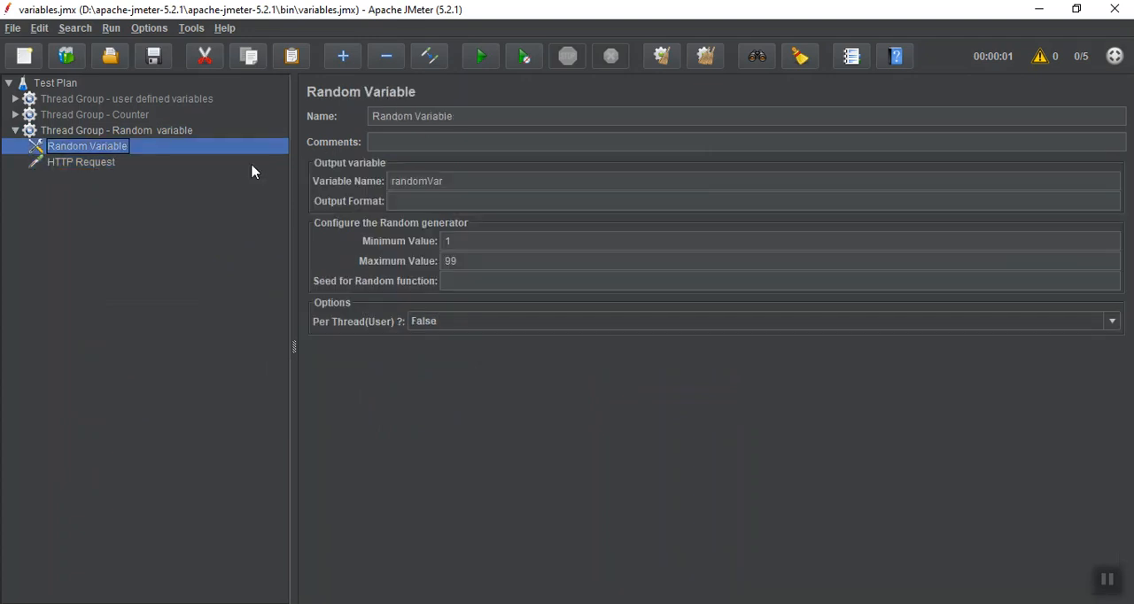
pyautogui.click(480, 185)
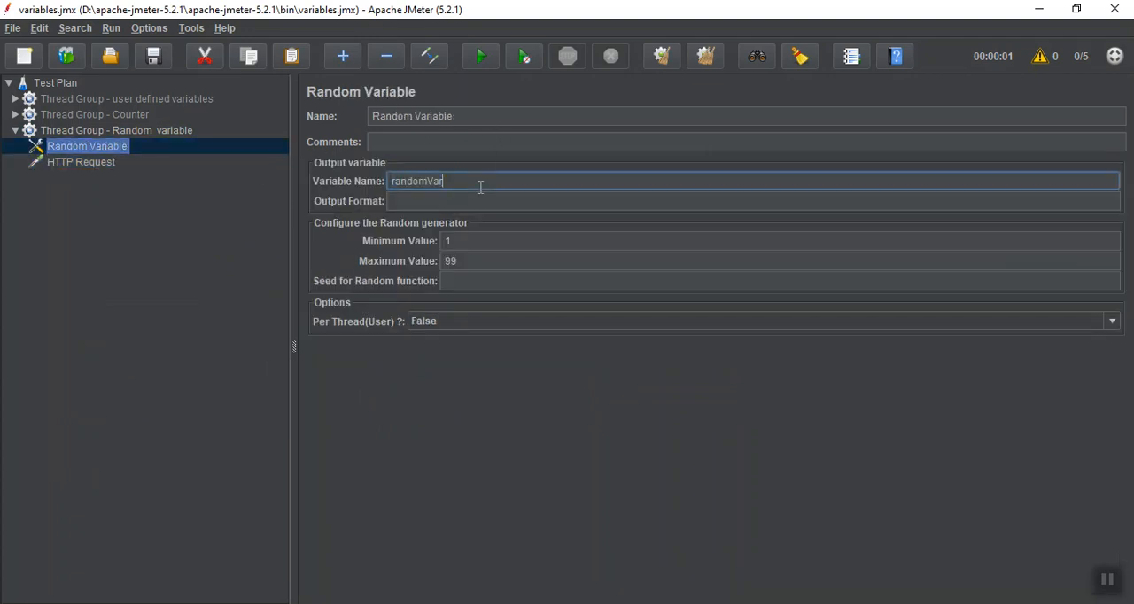
pyautogui.doubleClick(480, 187)
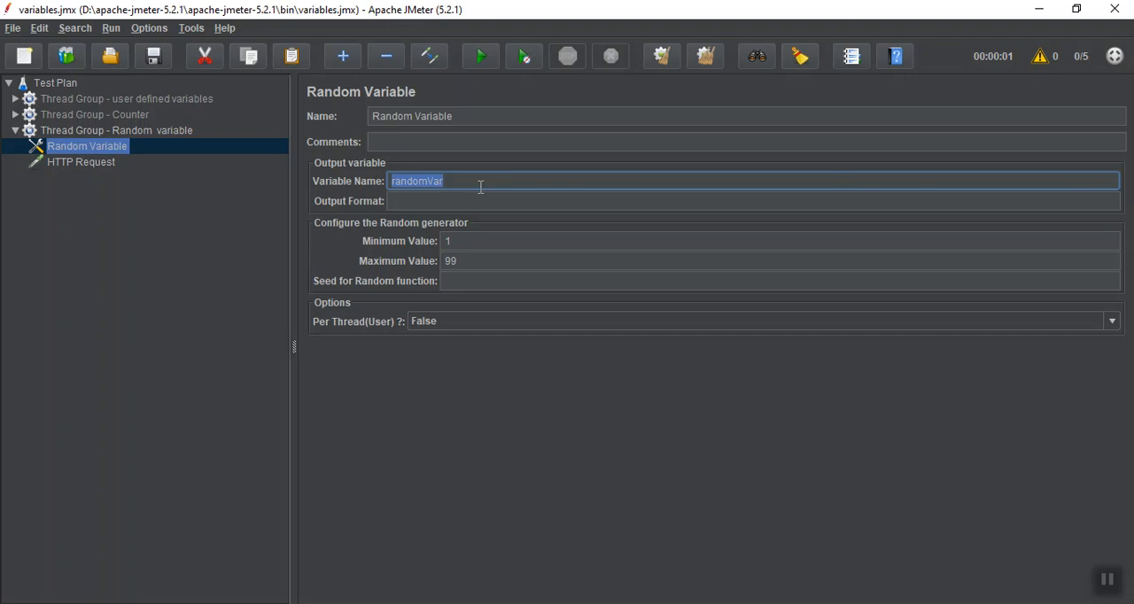
pyautogui.click(114, 165)
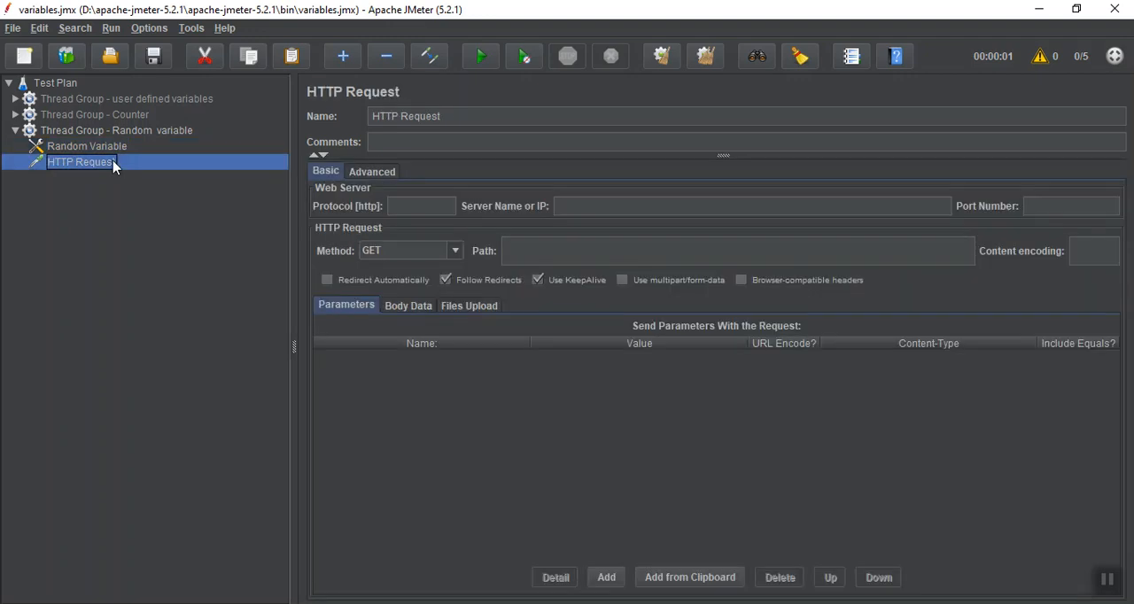
pyautogui.tripleClick(489, 115)
pyautogui.press('BackSpace')
pyautogui.write('$')
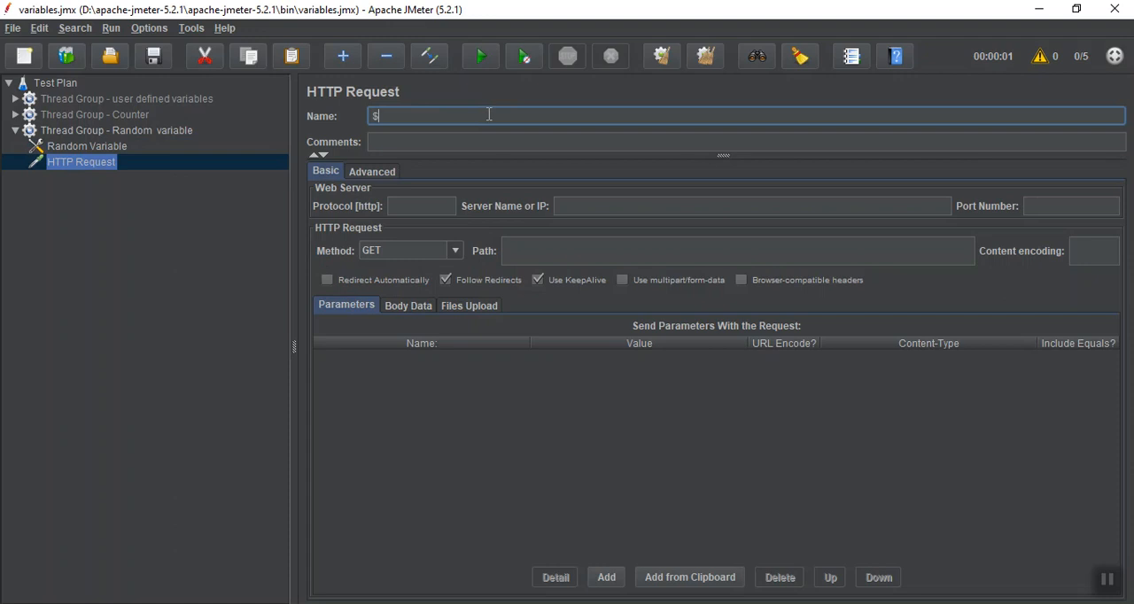
pyautogui.write('{randomVar}')
# Add a View Results Tree listener to "Thread Group - Random variable" and run the test several times
pyautogui.click(110, 133)
pyautogui.rightClick(110, 133)
pyautogui.moveTo(266, 135)
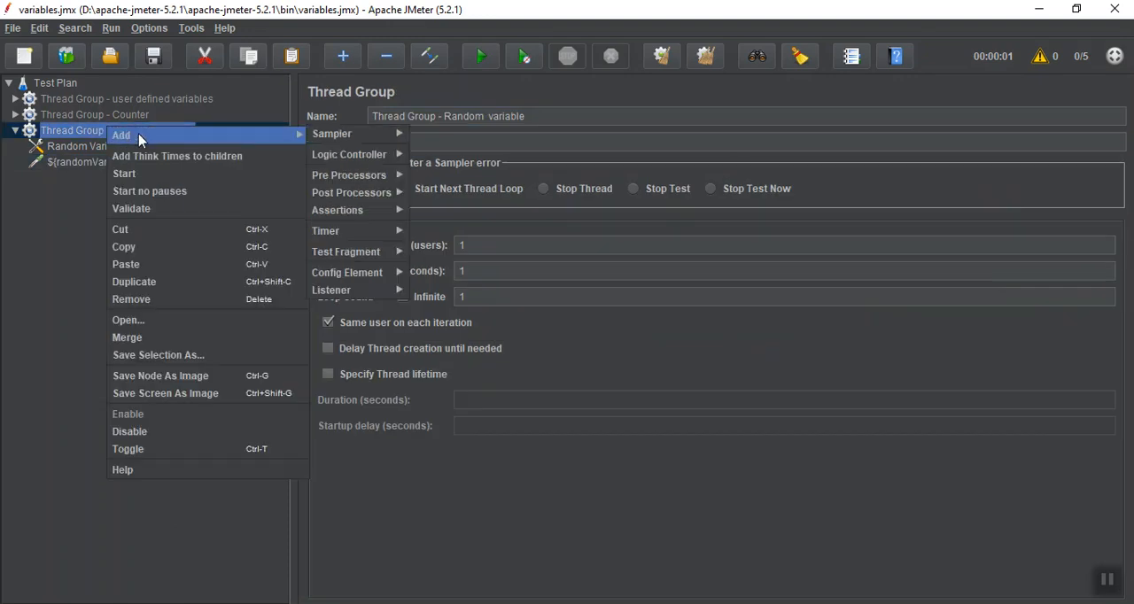
pyautogui.moveTo(368, 271)
pyautogui.moveTo(365, 289)
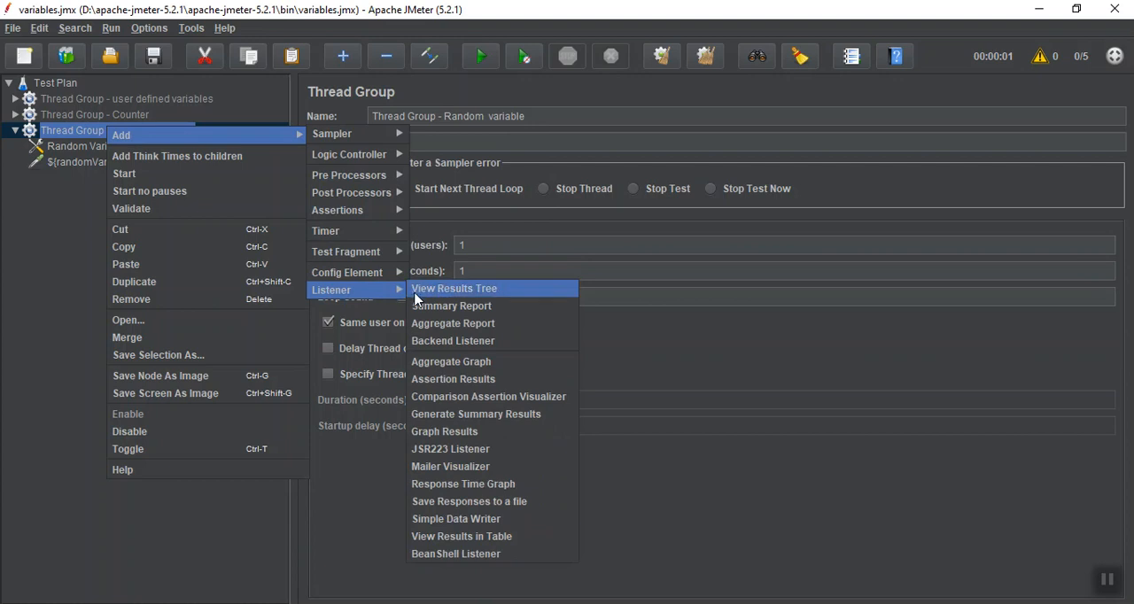
pyautogui.click(424, 295)
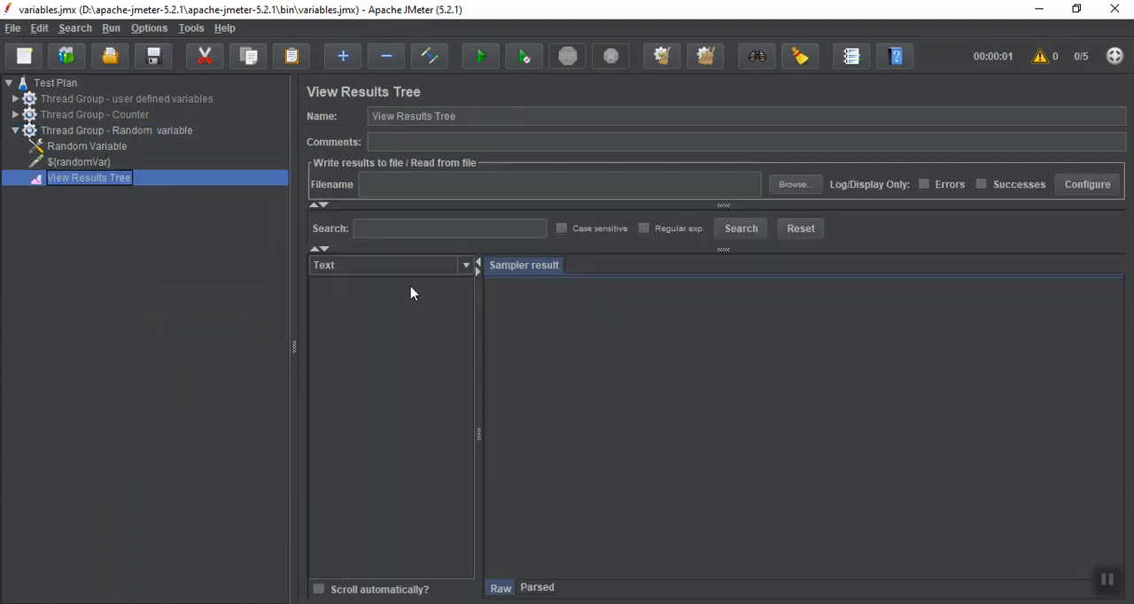
pyautogui.click(478, 60)
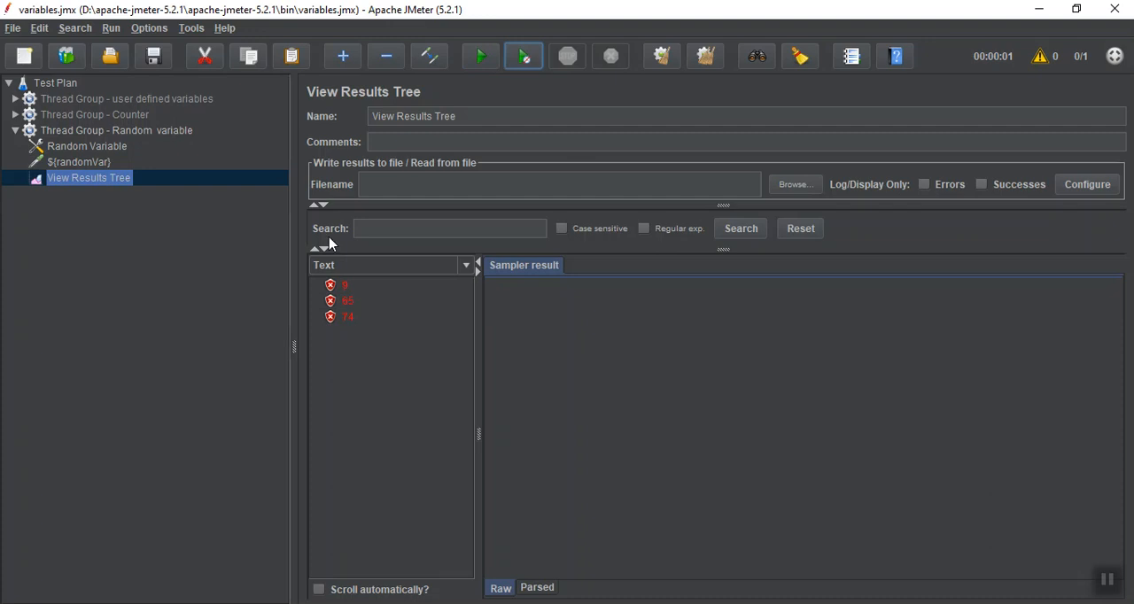
# Set the Random Variable's output format to 000 and run the test with the results tree open
pyautogui.click(76, 152)
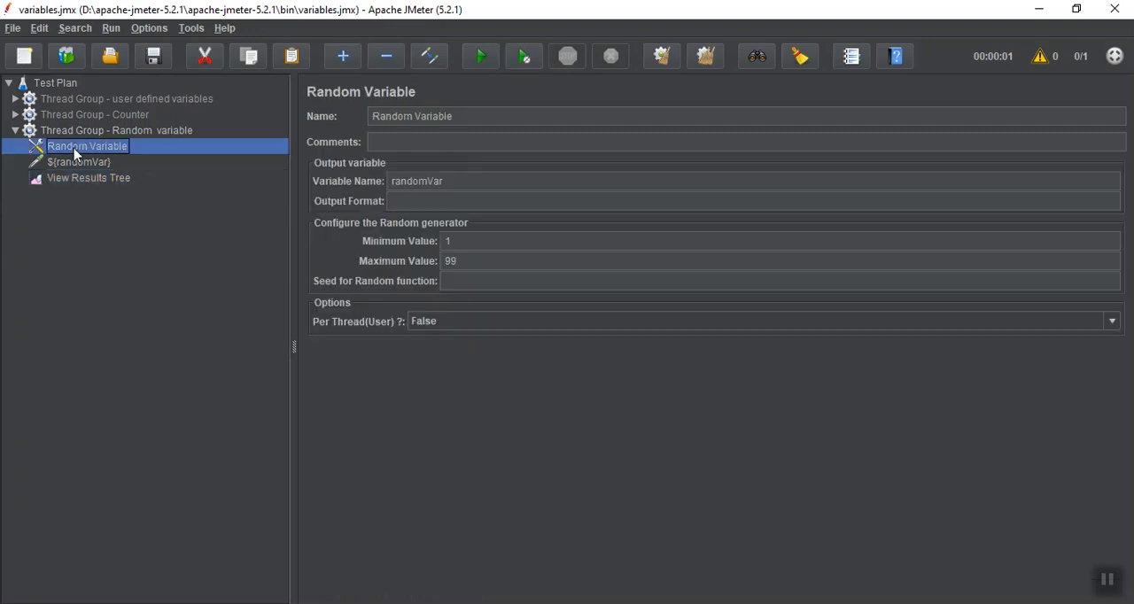
pyautogui.click(478, 200)
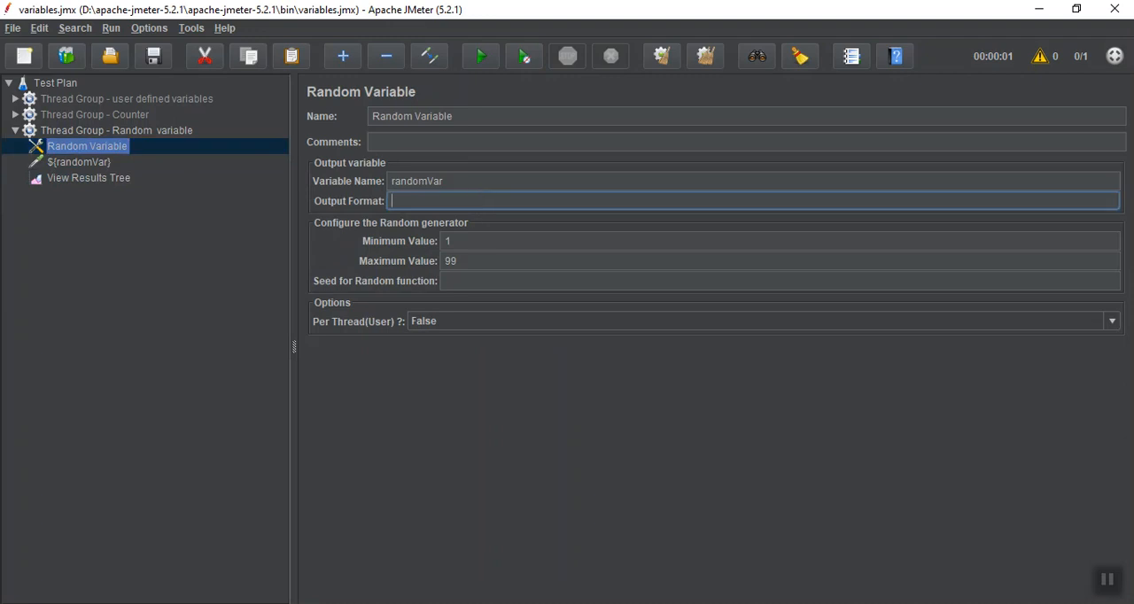
pyautogui.click(1112, 590)
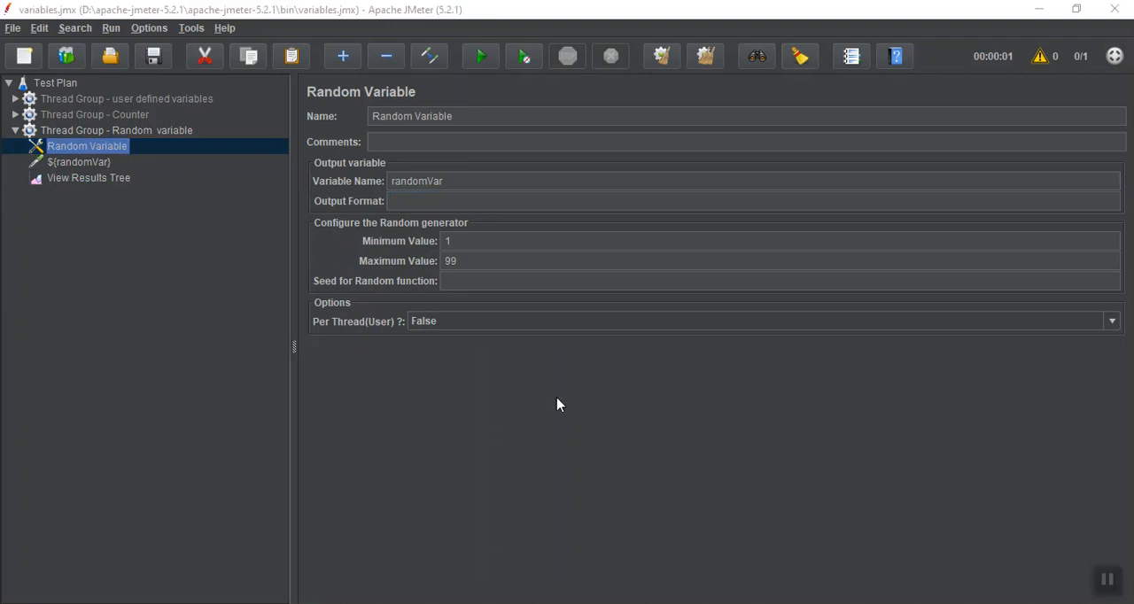
pyautogui.click(412, 198)
pyautogui.write('000')
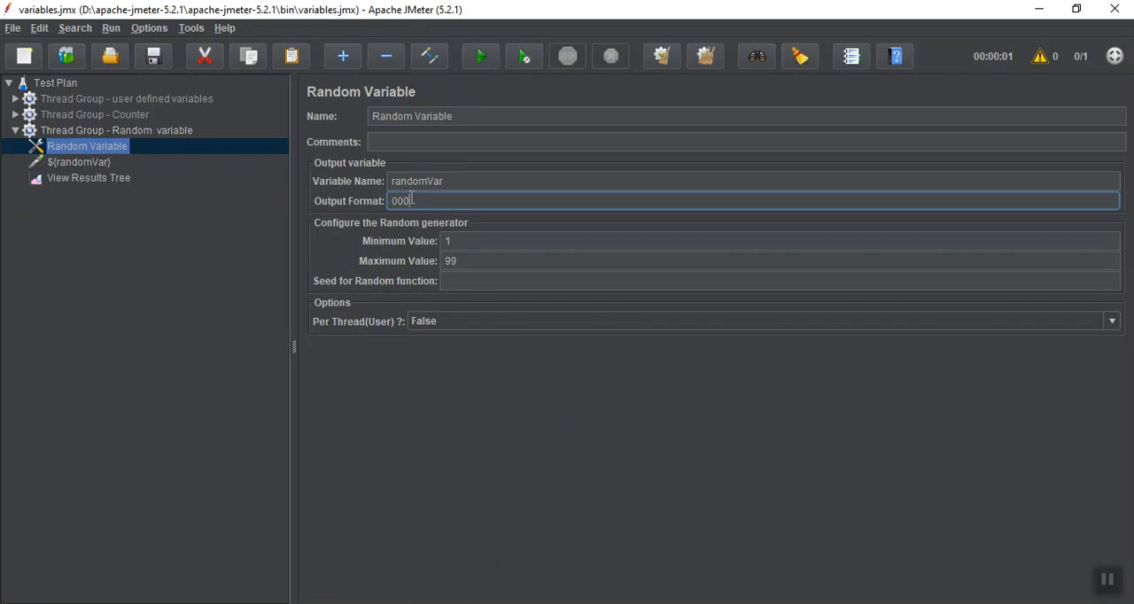
pyautogui.click(89, 179)
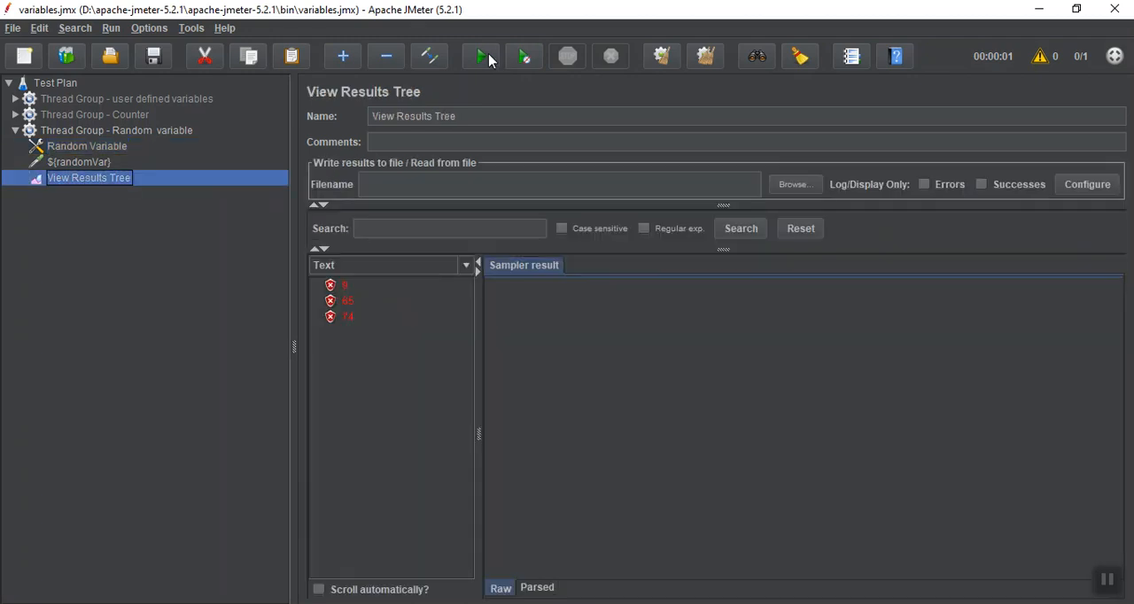
pyautogui.click(490, 58)
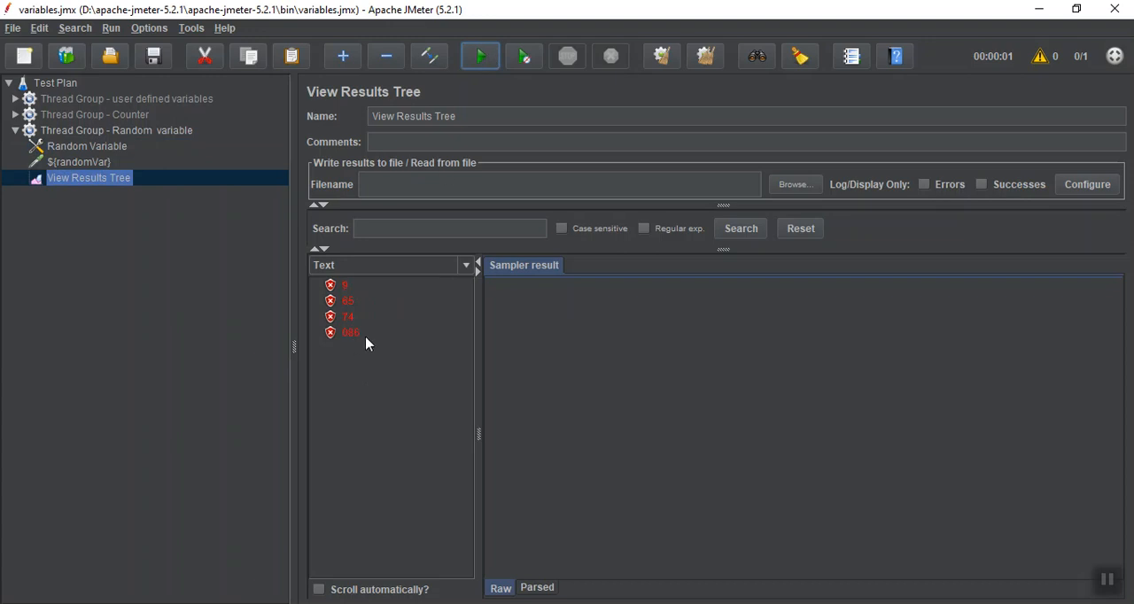
# Set the Random Variable's output format to 0000 and run the test twice on a cleared results tree
pyautogui.click(86, 162)
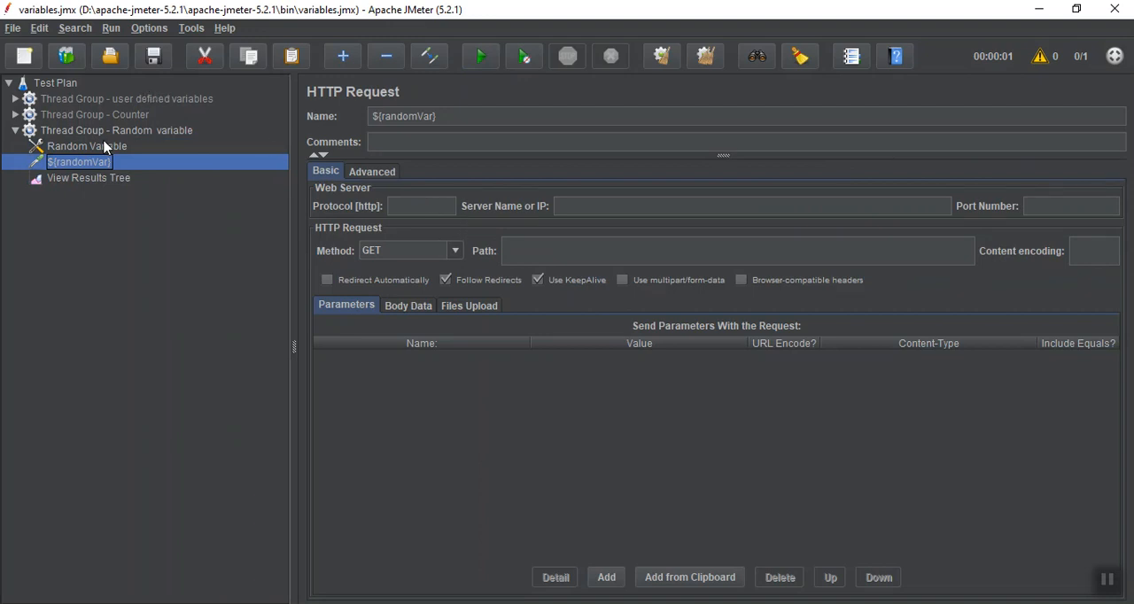
pyautogui.click(105, 147)
pyautogui.click(459, 200)
pyautogui.write('0000')
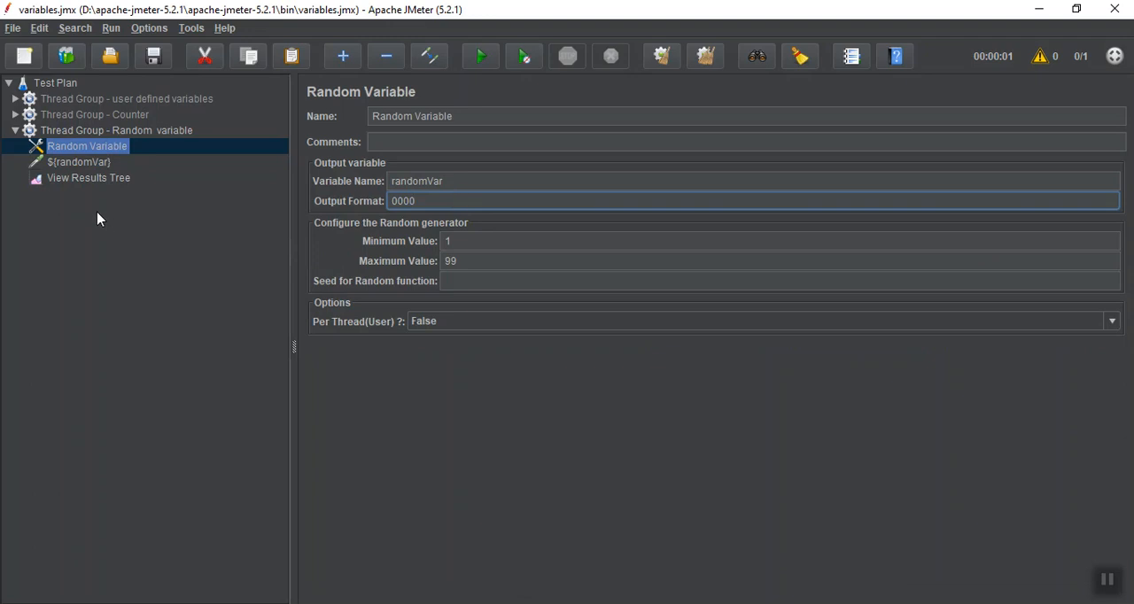
pyautogui.click(91, 181)
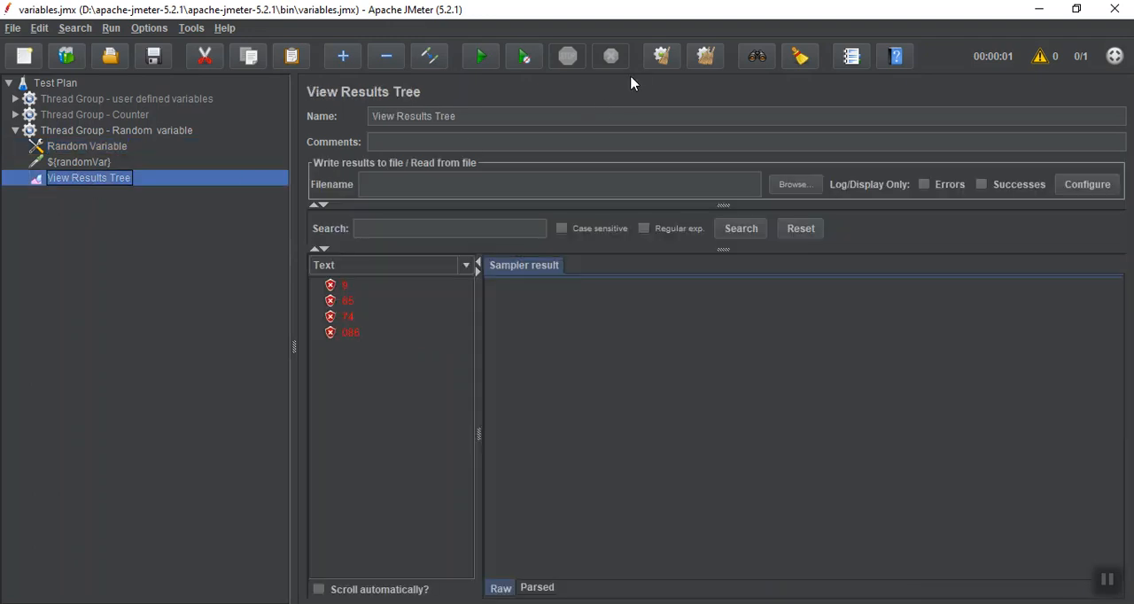
pyautogui.click(660, 56)
pyautogui.click(526, 58)
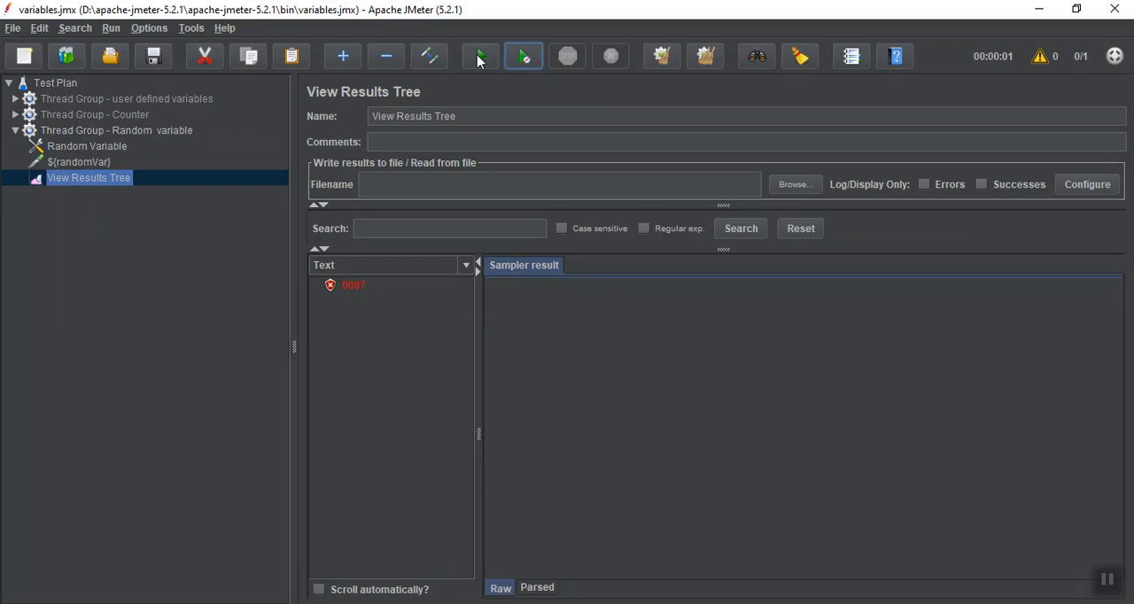
pyautogui.click(478, 60)
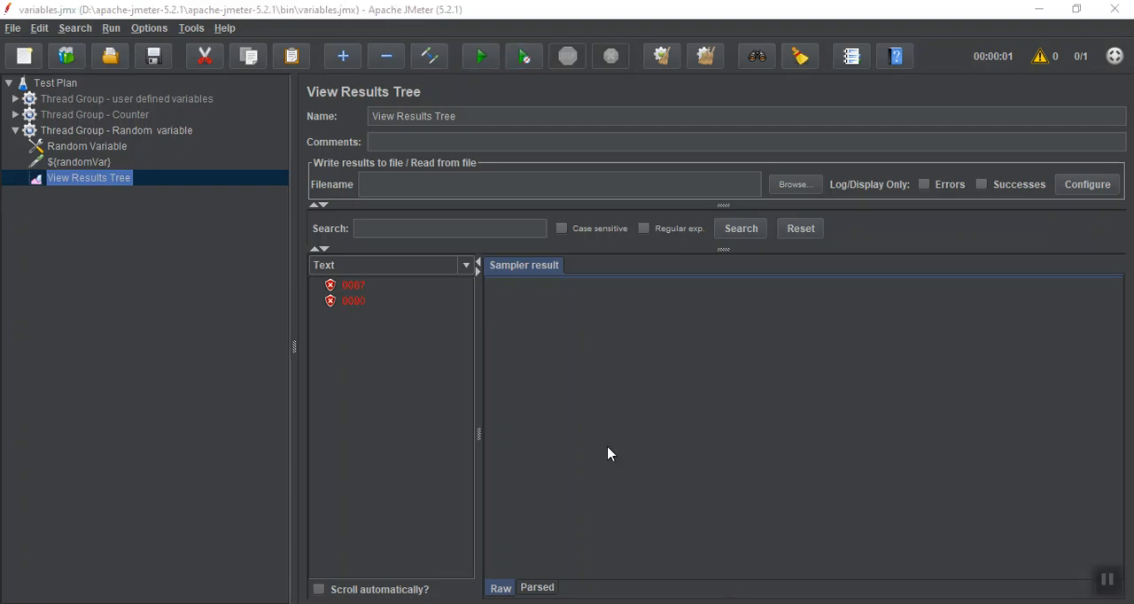
# Set the random variable thread group's loop count to 10 and rerun the test on a cleared results tree
pyautogui.click(87, 134)
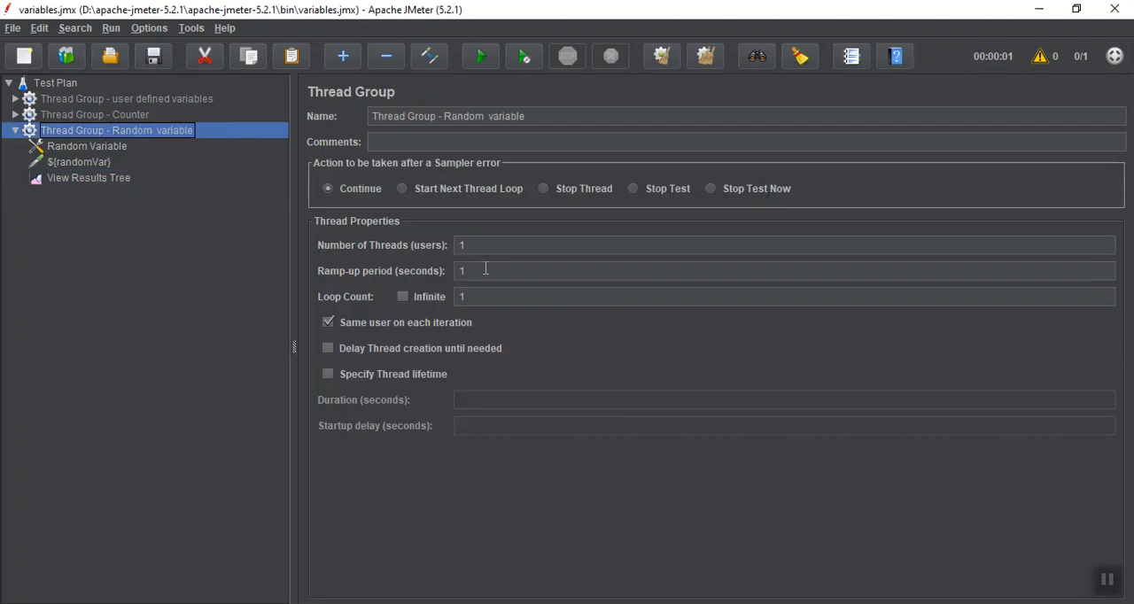
pyautogui.click(493, 298)
pyautogui.write('0')
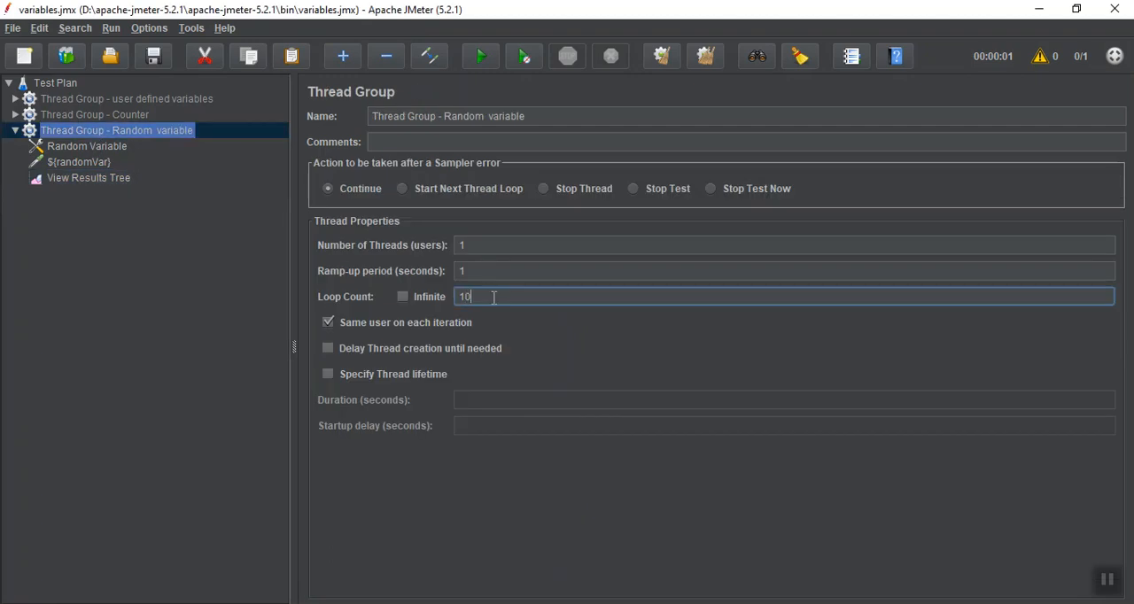
pyautogui.click(46, 179)
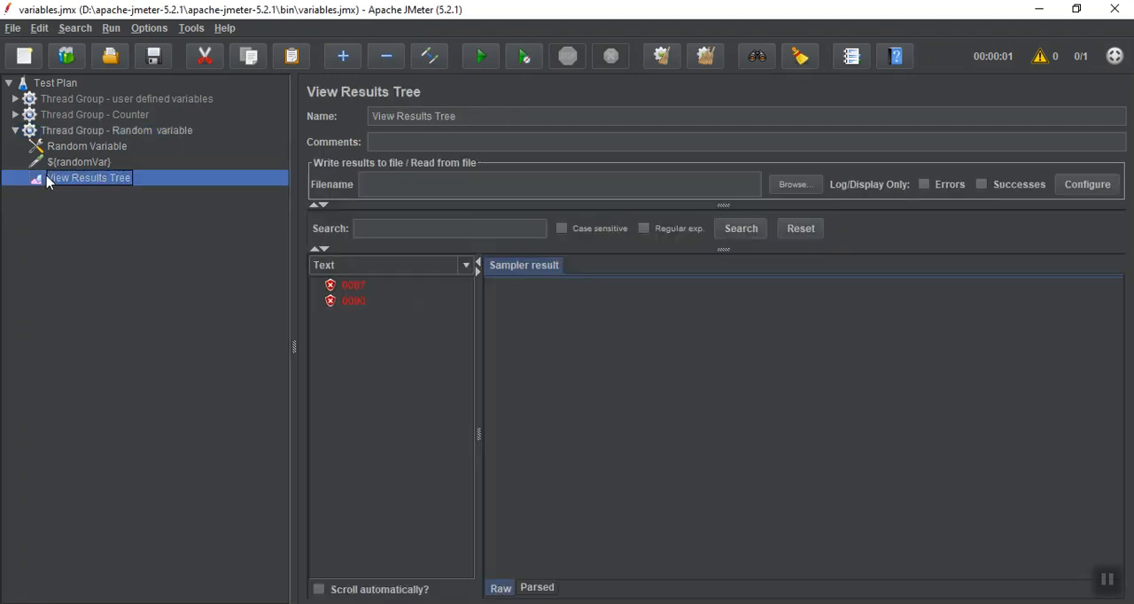
pyautogui.click(660, 56)
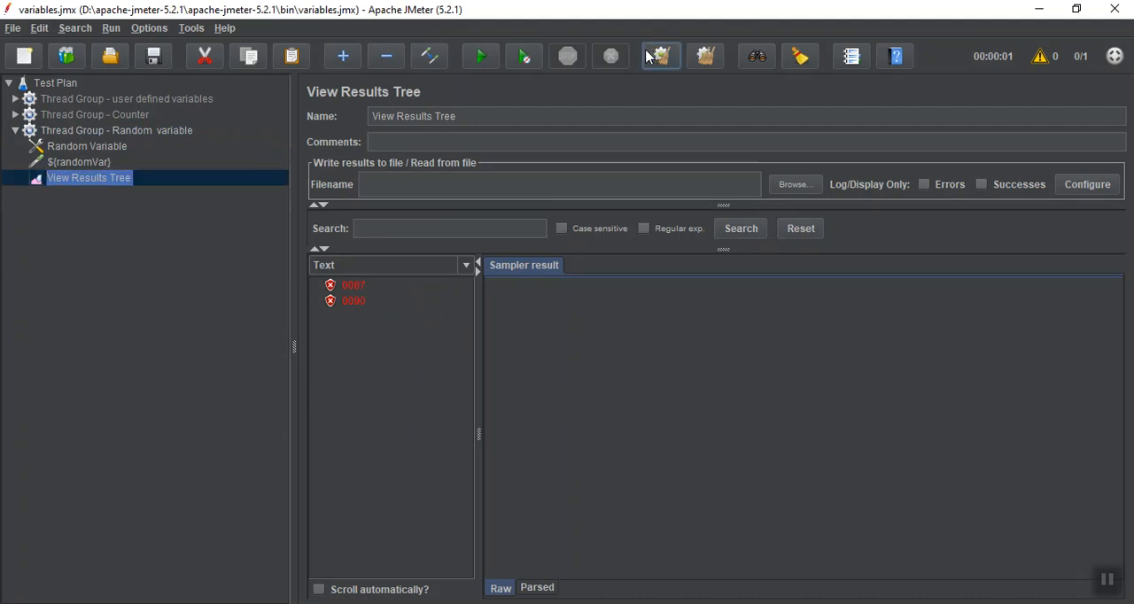
pyautogui.click(491, 63)
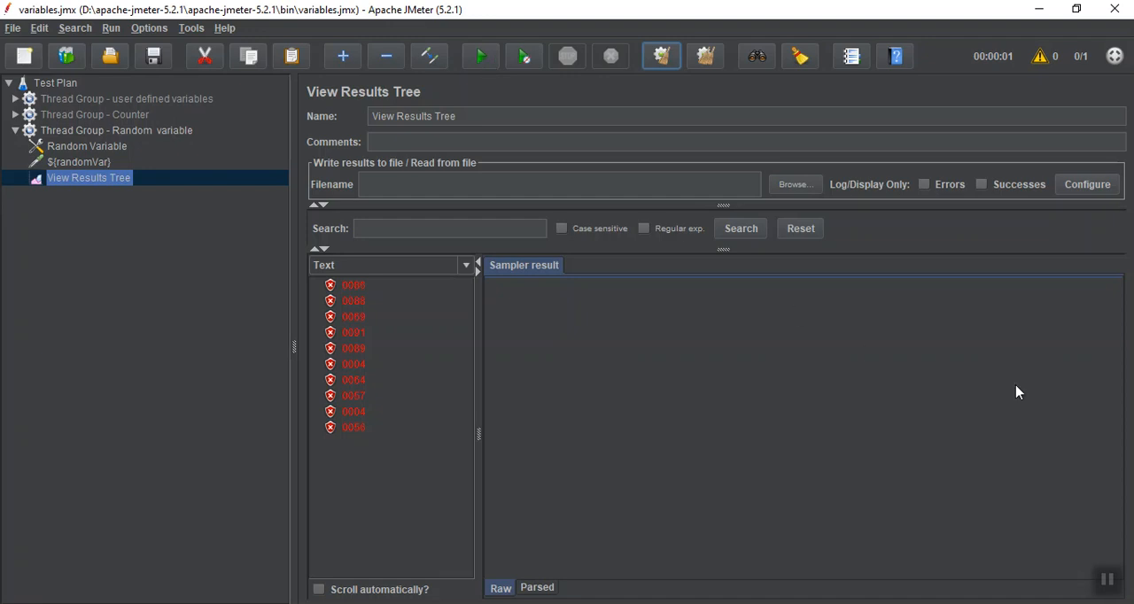
# Set the Random Variable's seed for the random function to 10 and run the test twice from a cleared results tree
pyautogui.click(1108, 582)
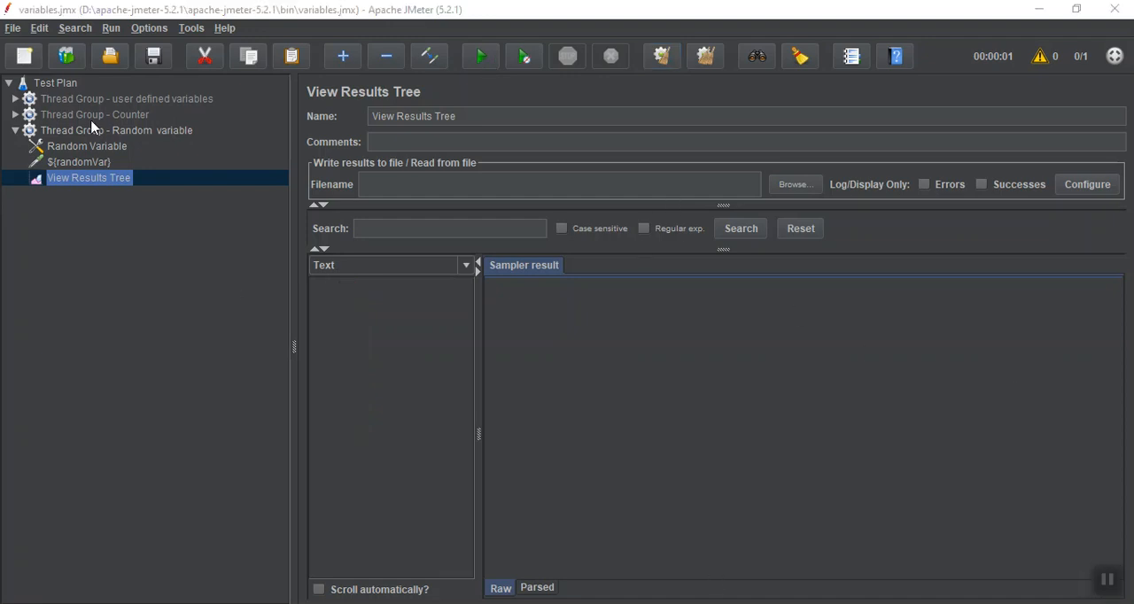
pyautogui.click(82, 147)
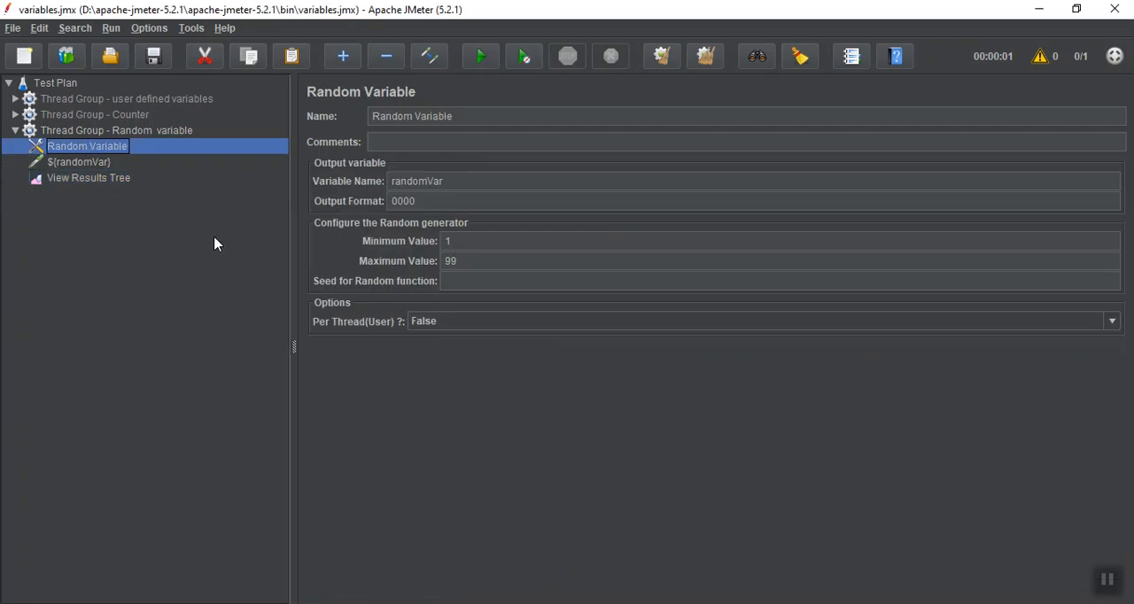
pyautogui.click(483, 280)
pyautogui.write('10')
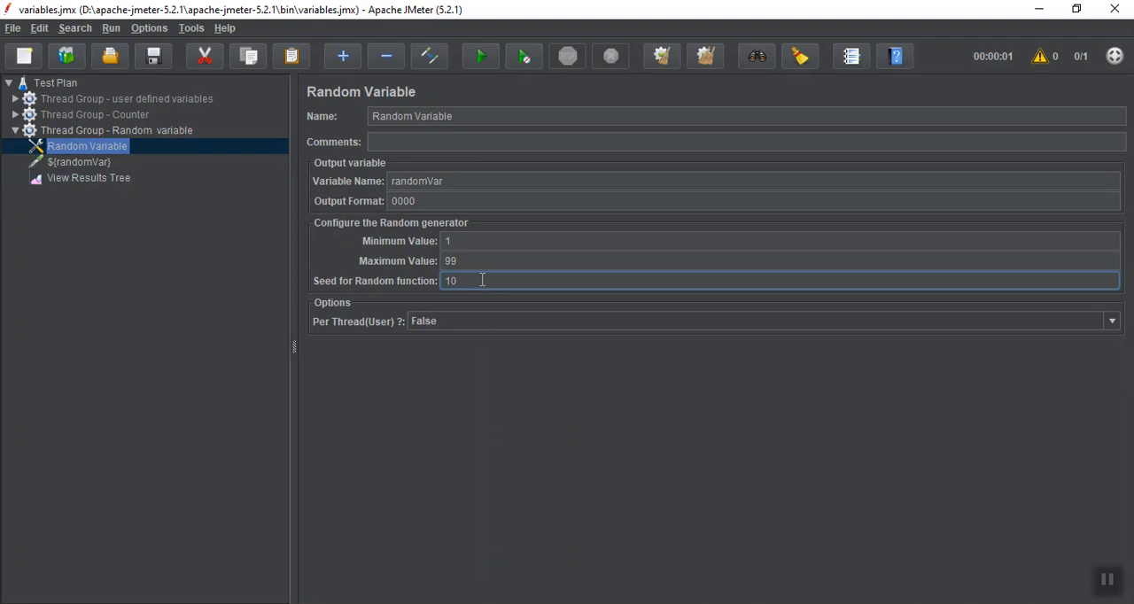
pyautogui.click(75, 179)
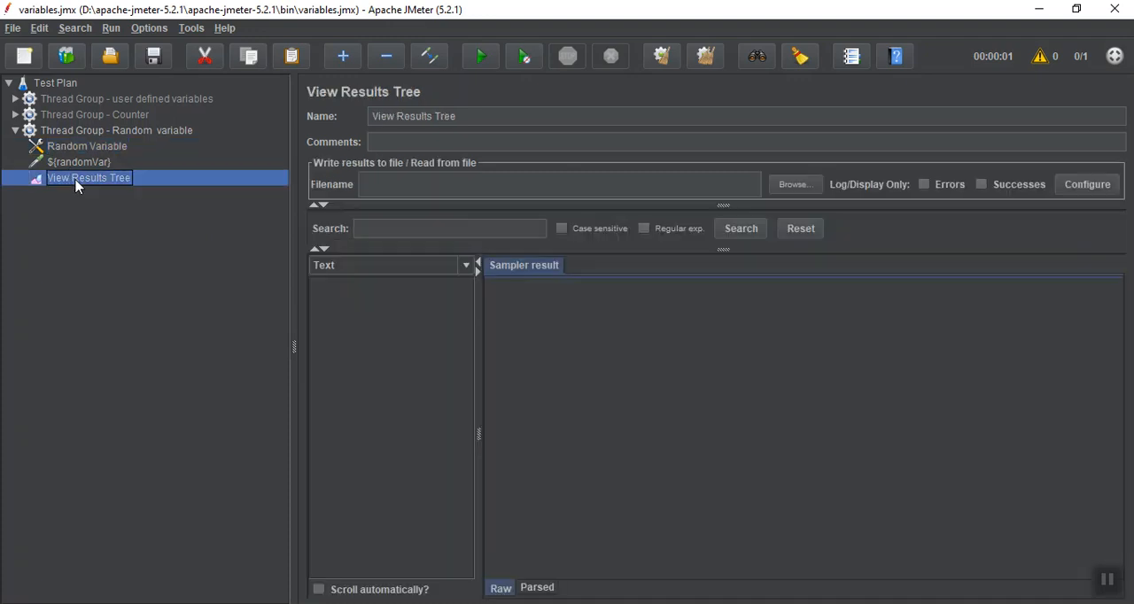
pyautogui.click(481, 58)
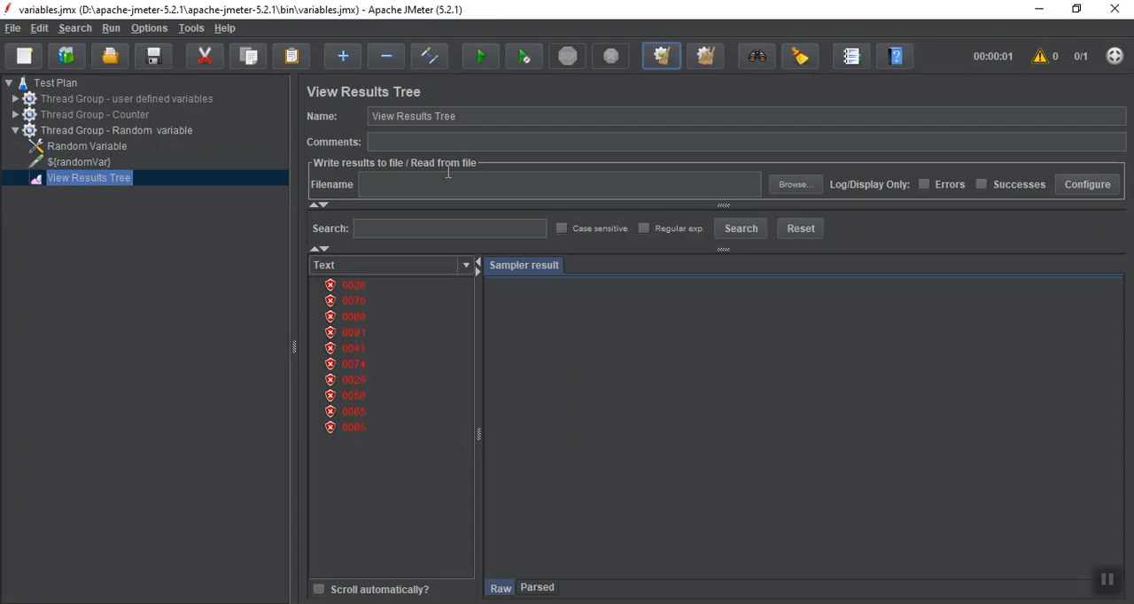
pyautogui.click(476, 60)
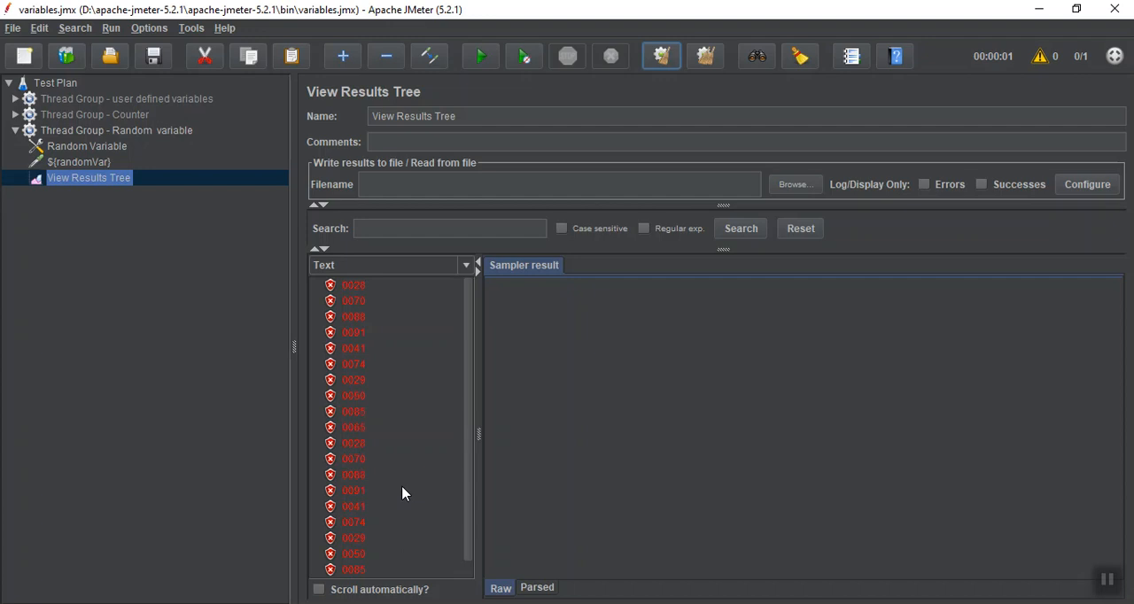
# Switch to the QAGUIDES website in the browser and fill in the e-mail field of its contact details form
pyautogui.click(1116, 586)
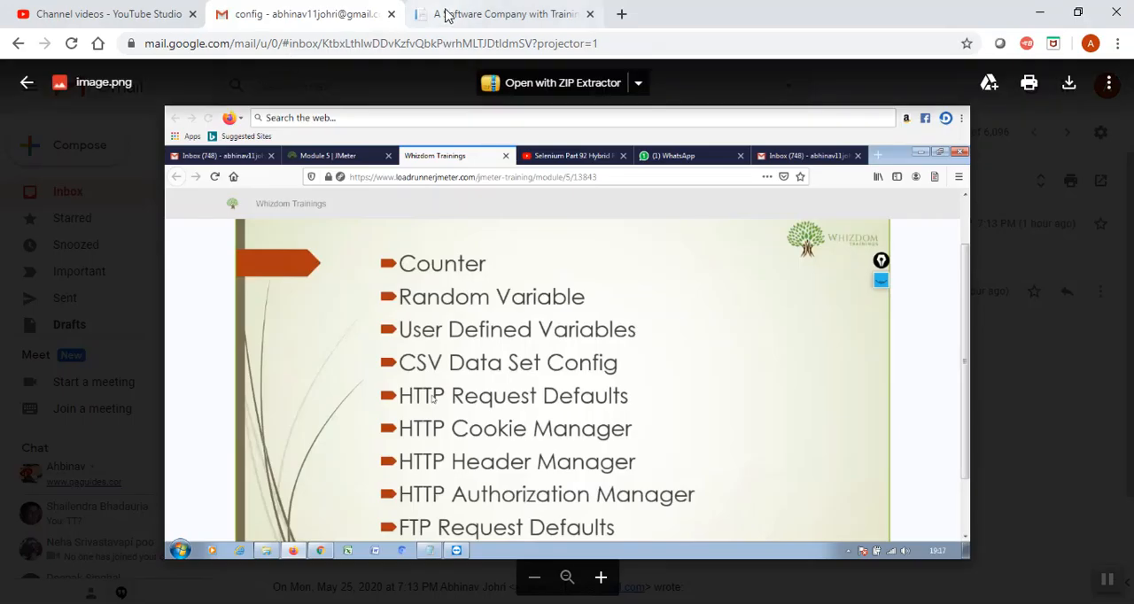
pyautogui.click(443, 15)
pyautogui.click(842, 352)
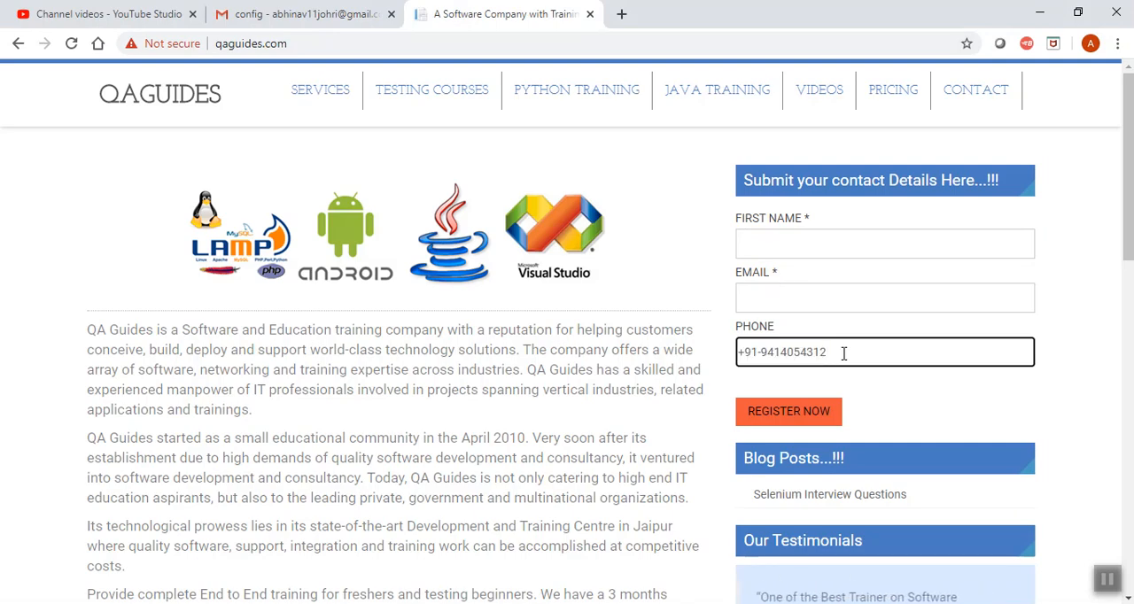
pyautogui.doubleClick(842, 353)
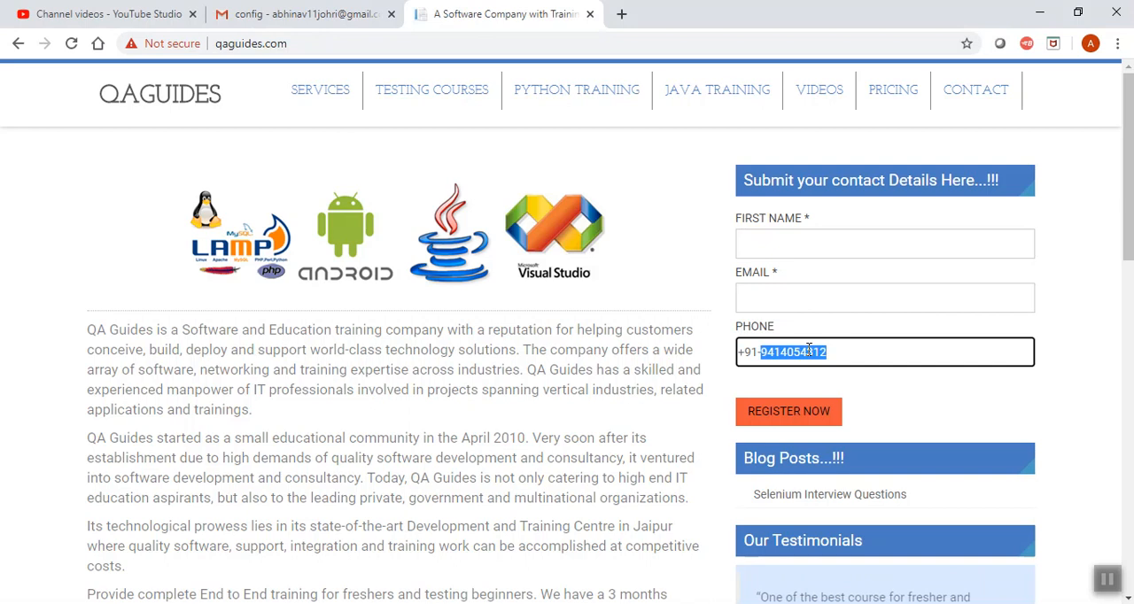
pyautogui.click(842, 352)
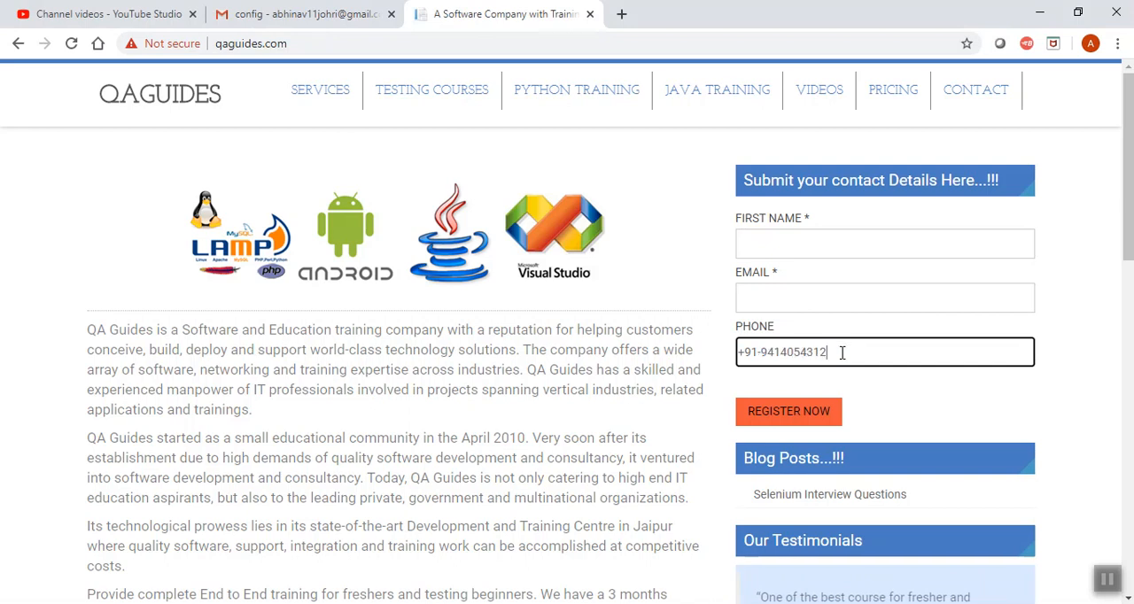
pyautogui.click(800, 299)
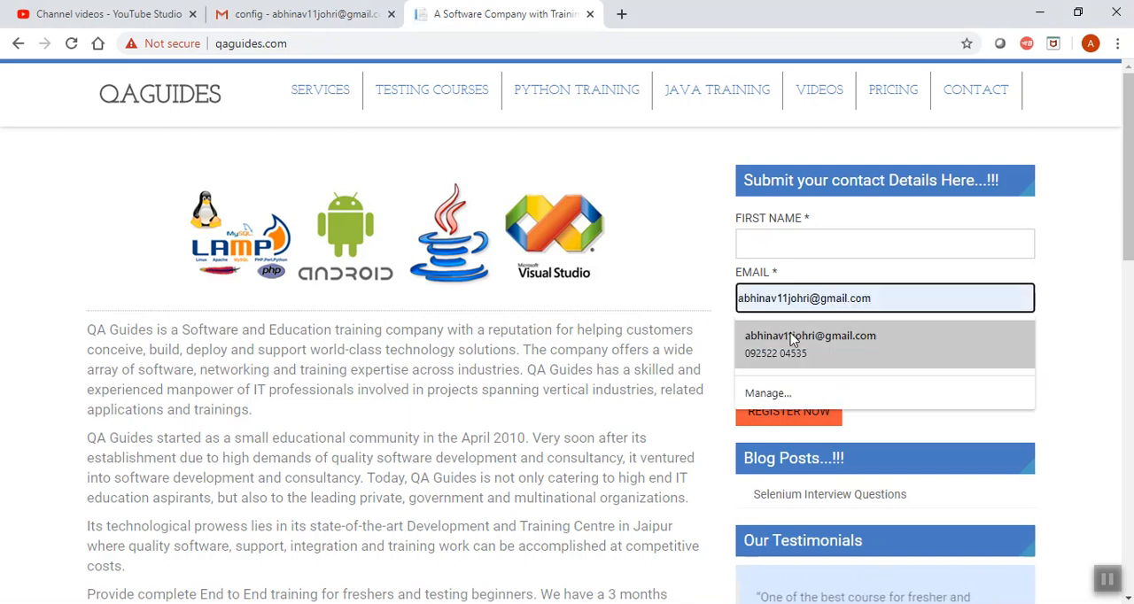
pyautogui.click(793, 338)
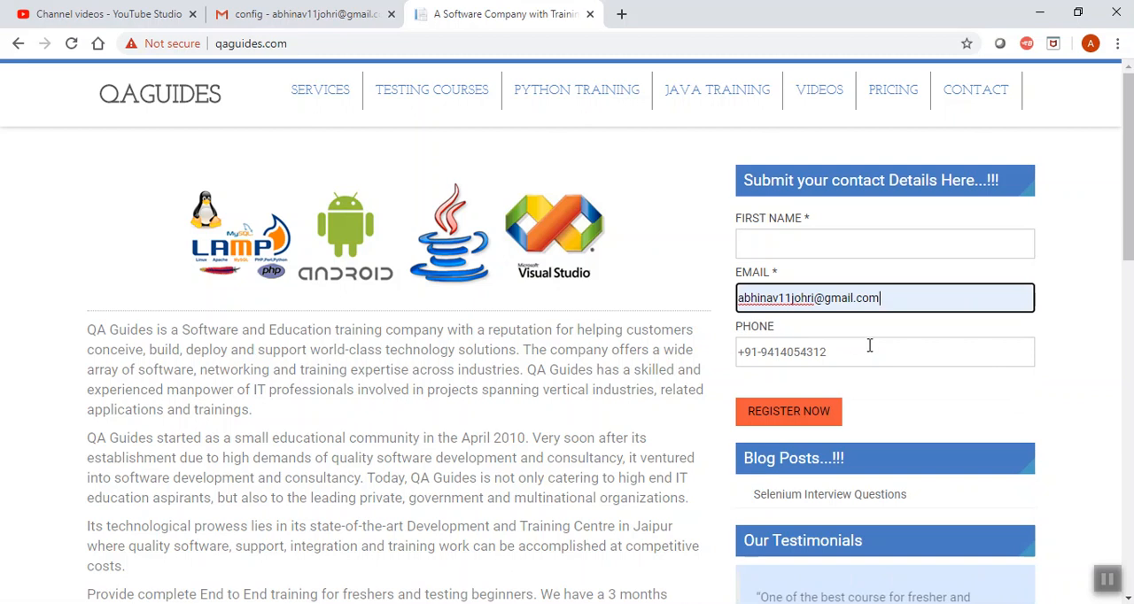